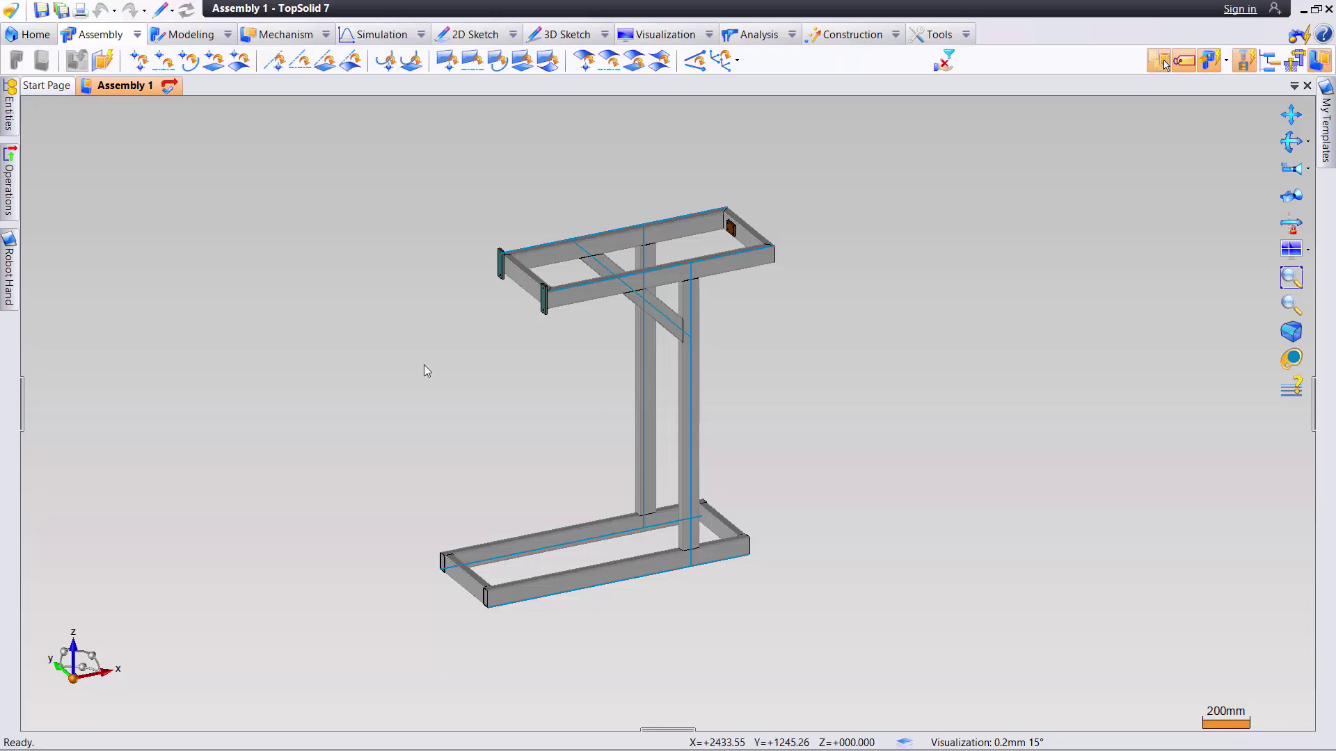
# Create an in-place part from the Steel Part - Metric template and name it Stop Plate
pyautogui.rightClick(269, 283)
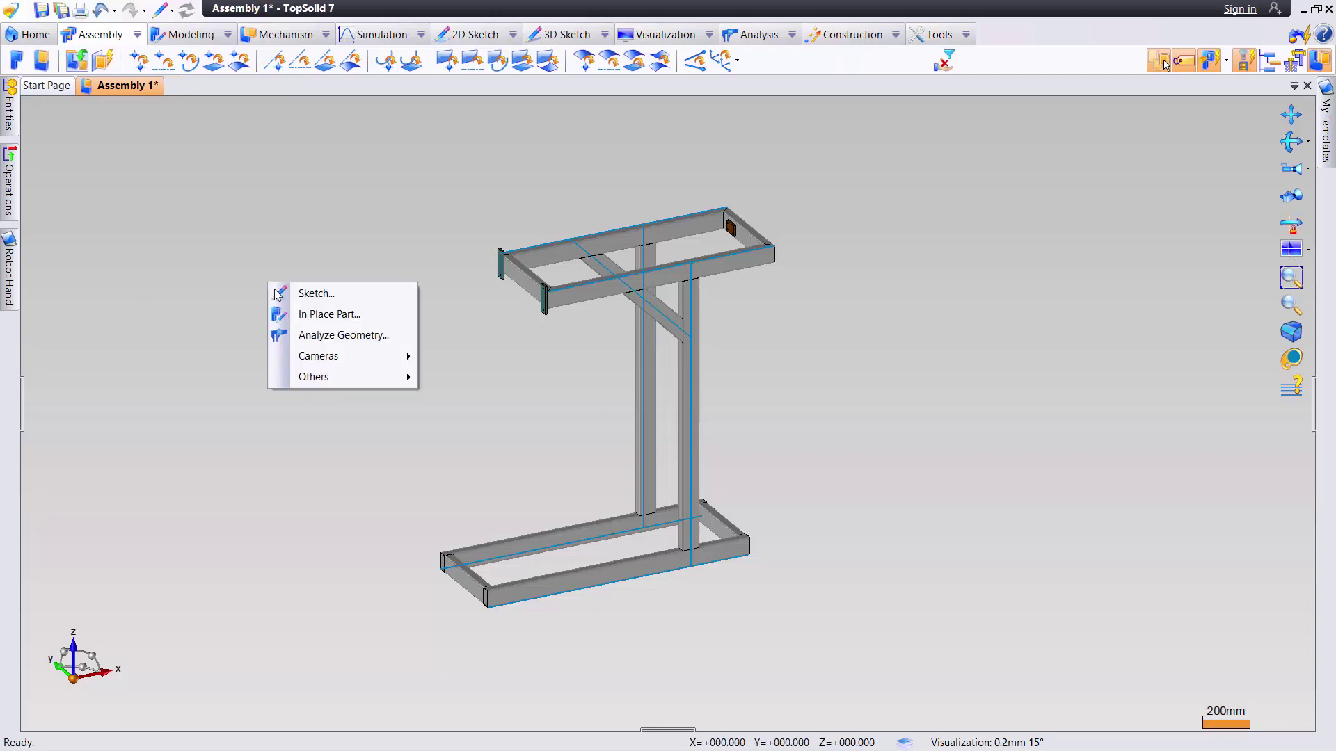
pyautogui.click(344, 316)
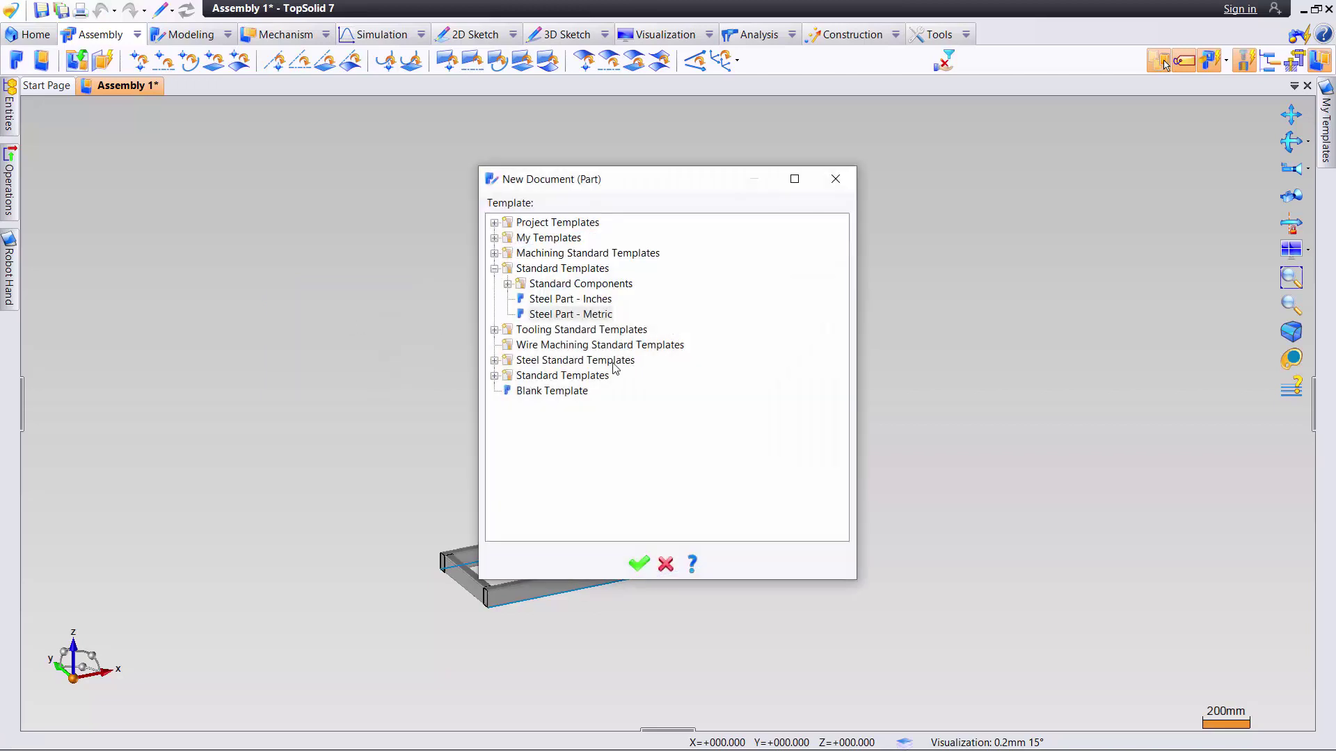
pyautogui.click(576, 317)
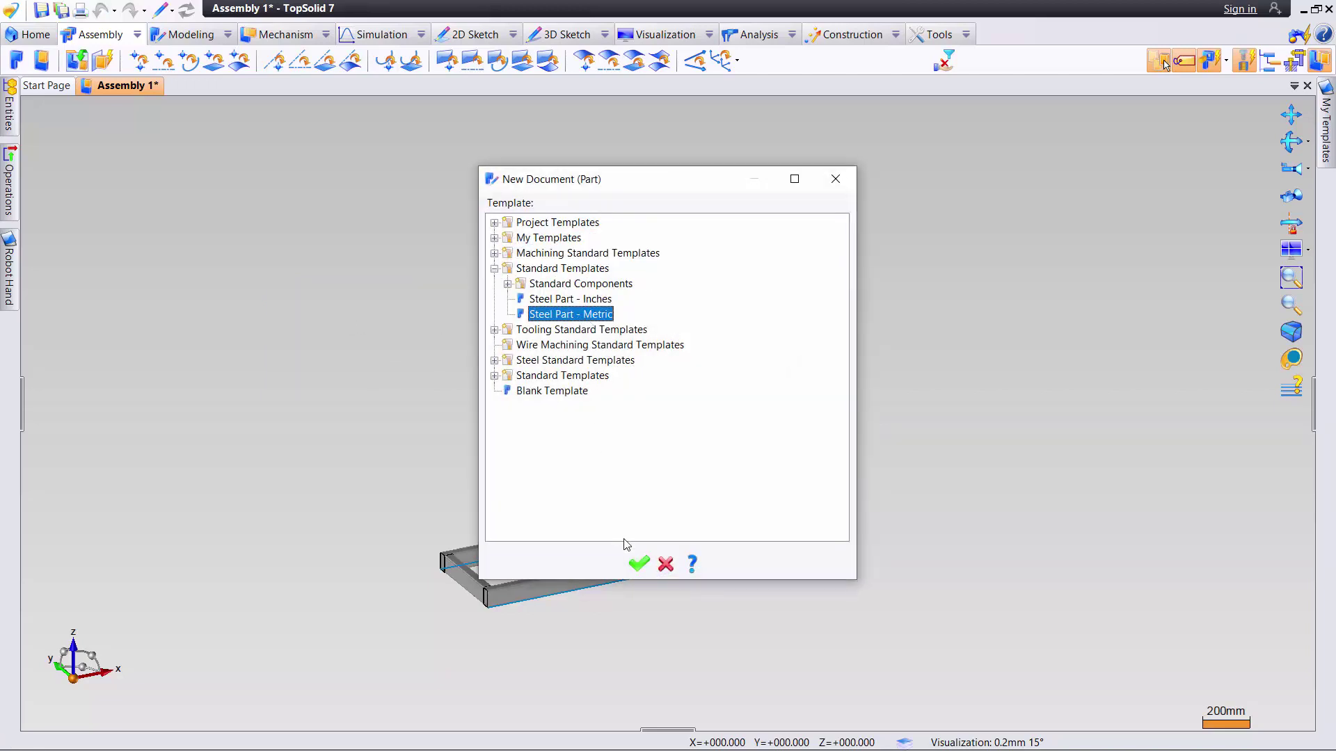
pyautogui.click(639, 564)
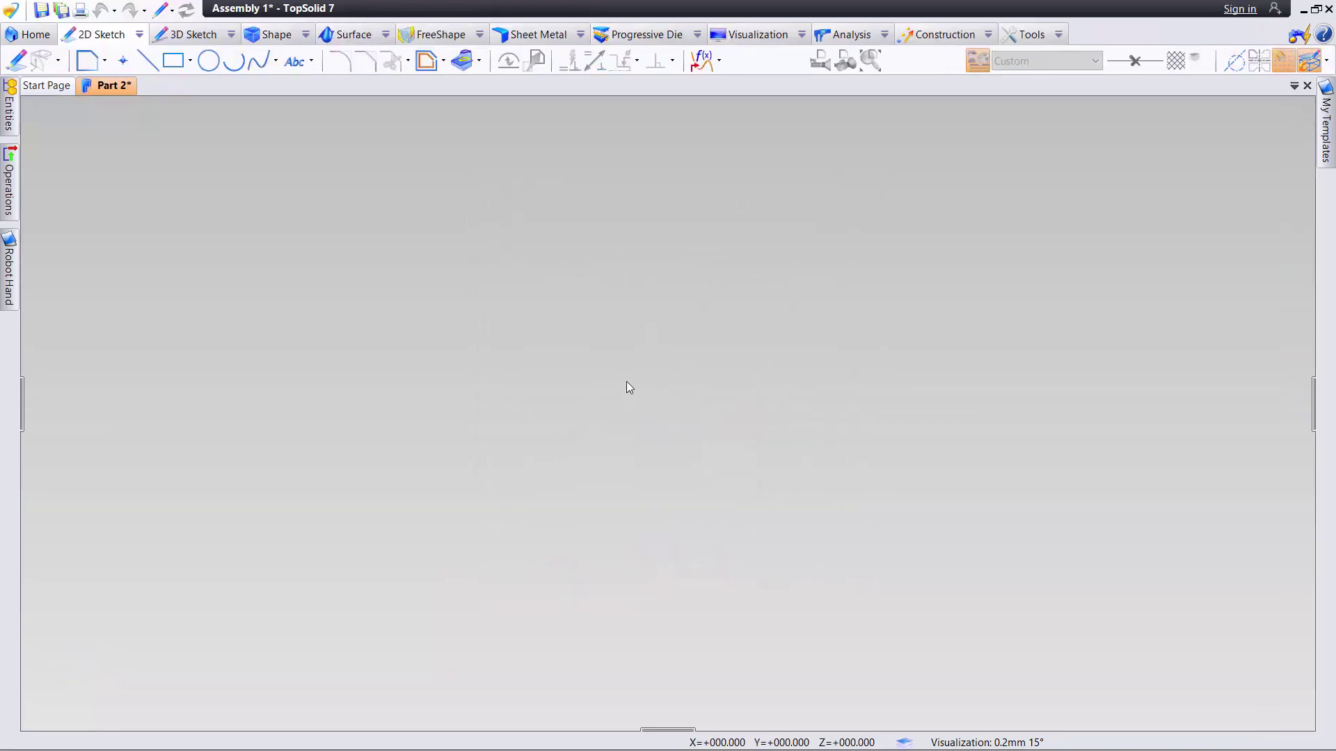
pyautogui.press('BackSpace')
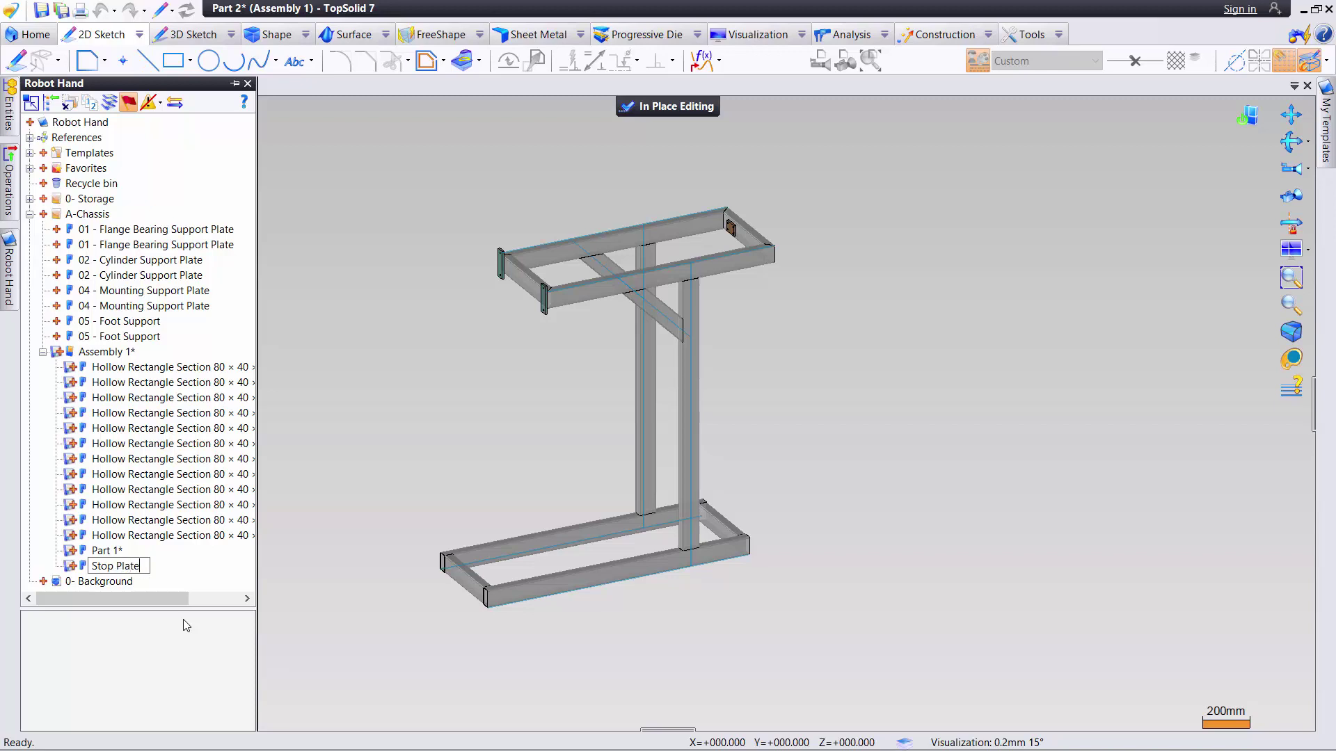
pyautogui.press('Return')
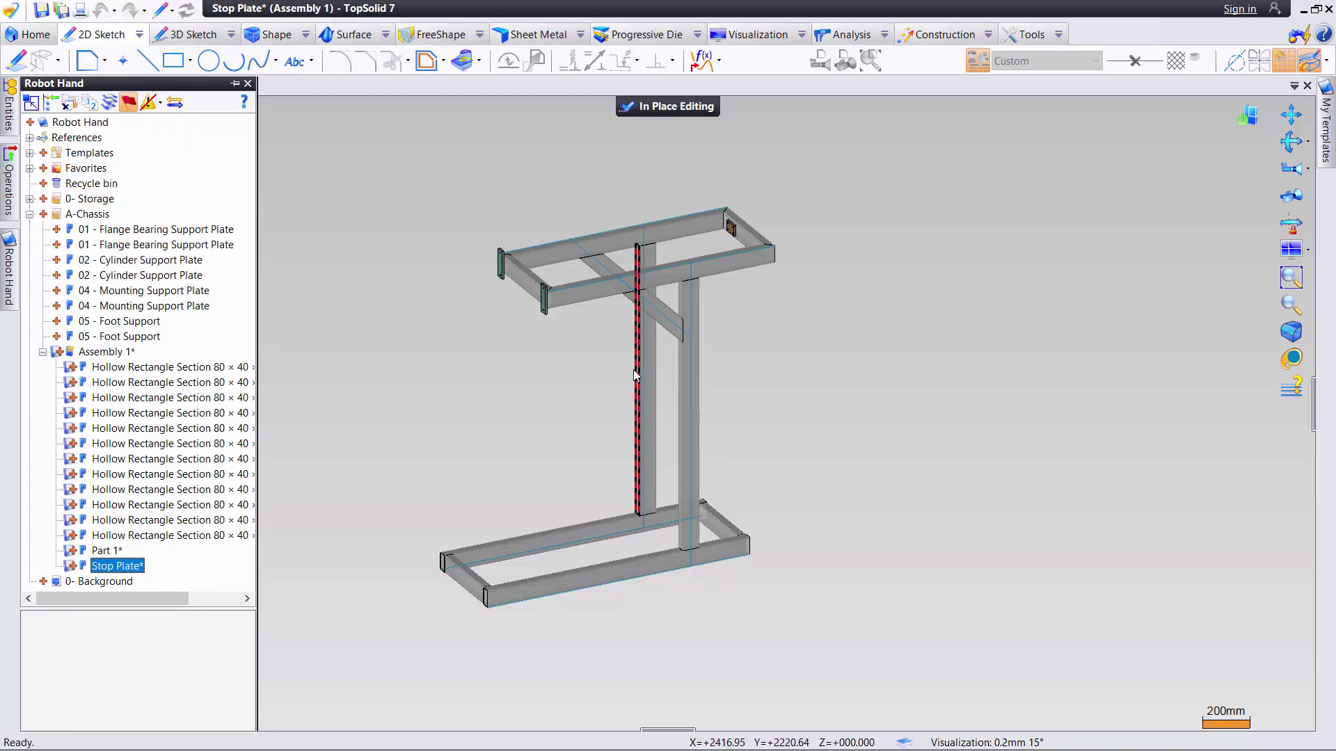
# Start a sketch on the narrow outer face of the rear vertical post and show the assembly backgrounds
pyautogui.scroll(5, 636, 368)
pyautogui.rightClick(647, 365)
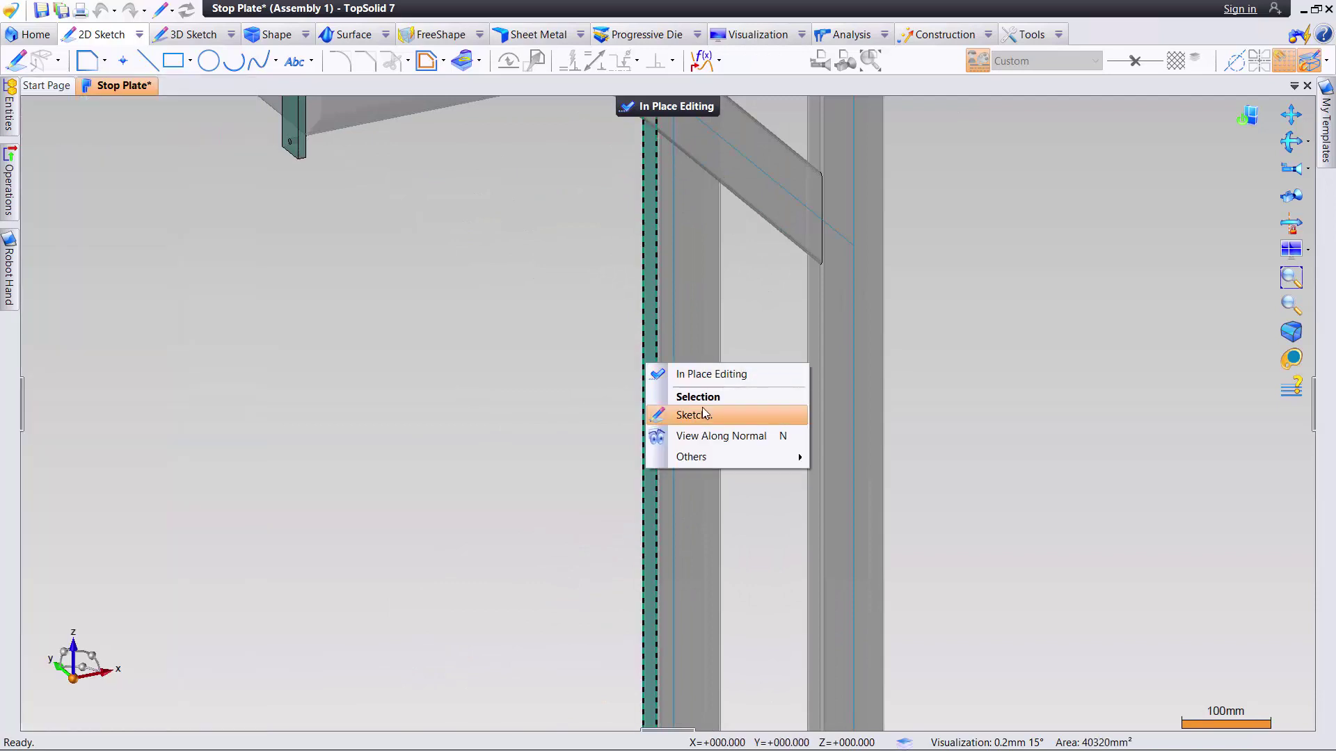
pyautogui.click(692, 415)
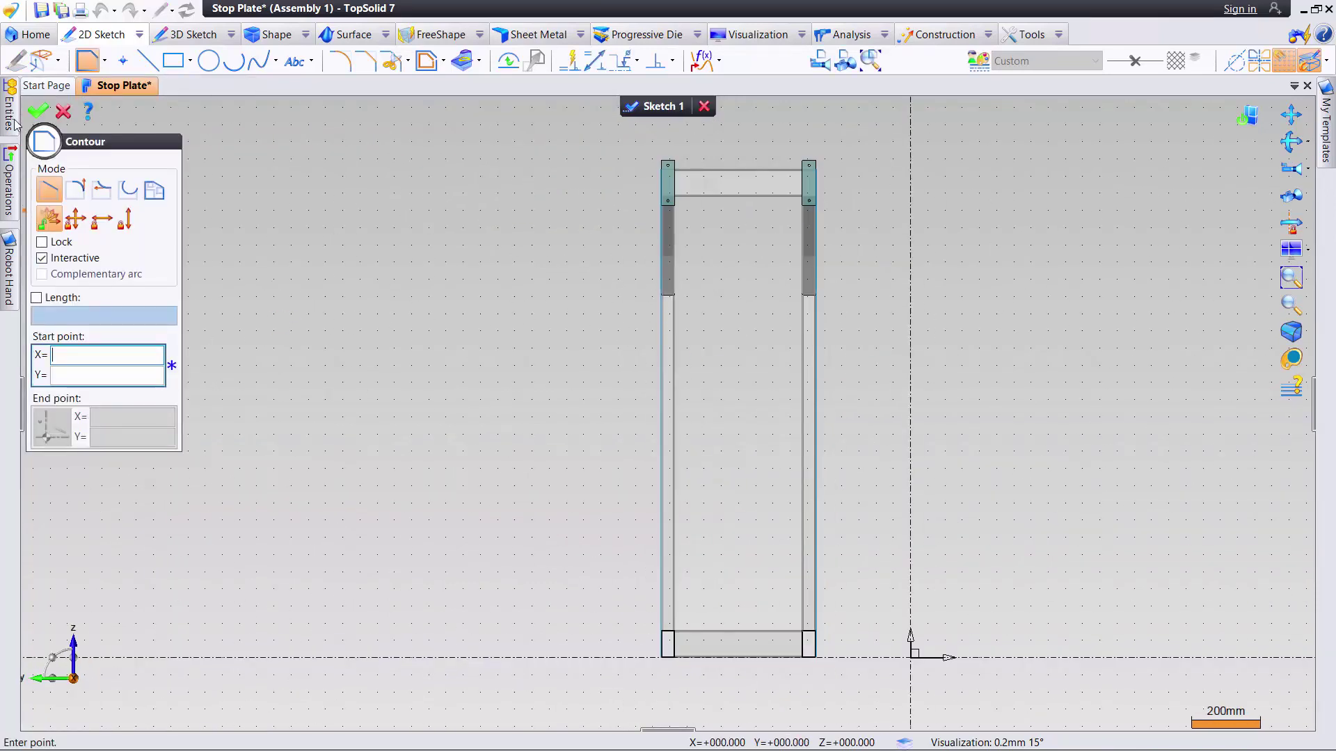
pyautogui.moveTo(15, 124)
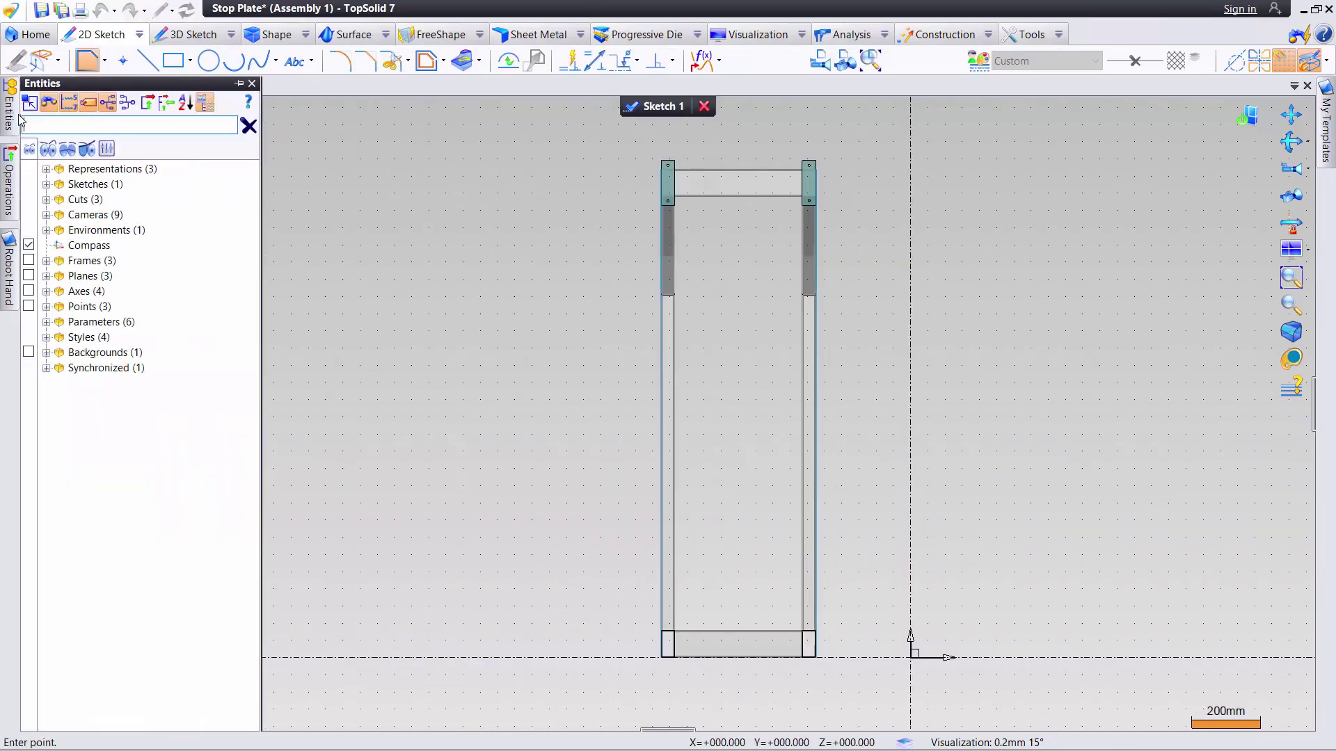
pyautogui.click(28, 353)
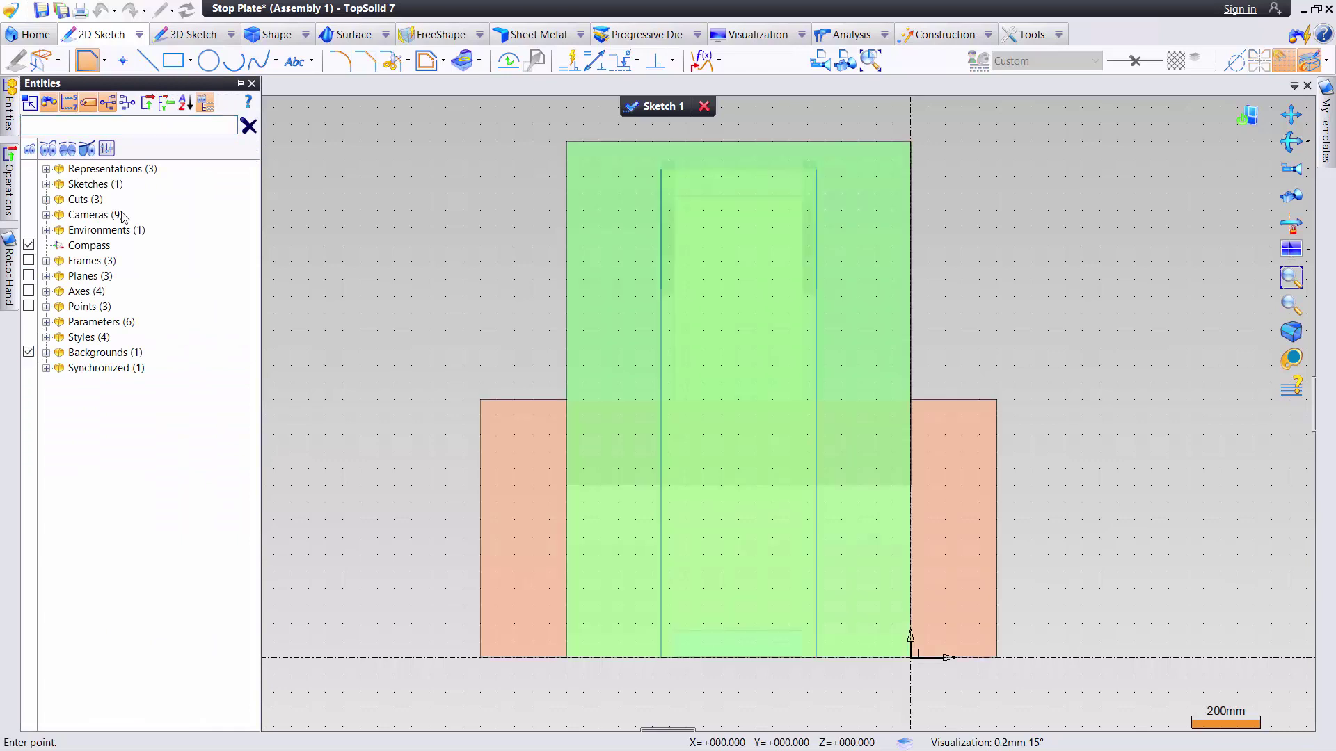
pyautogui.scroll(2, 740, 400)
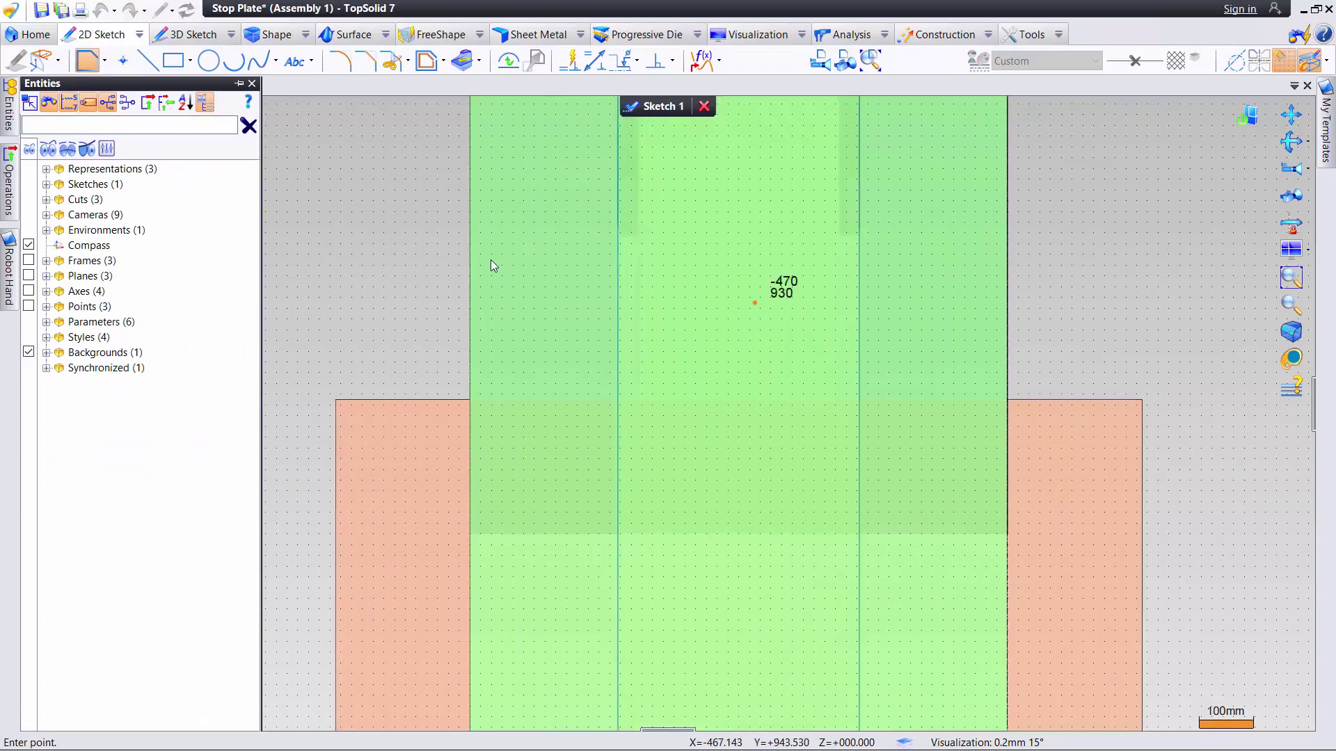
# With the backgrounds shown, sketch a rectangle about 450 by 250 mm spanning between the outer edges of the two vertical posts
pyautogui.click(171, 62)
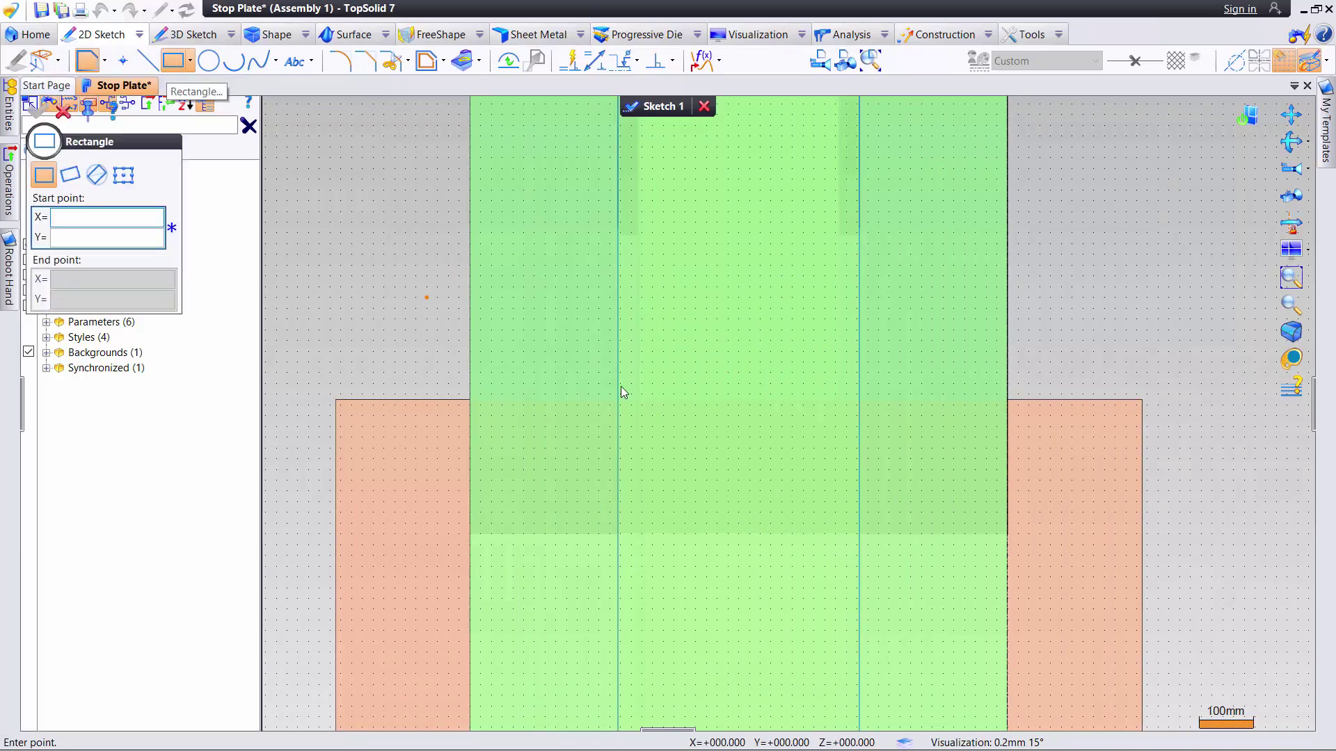
pyautogui.moveTo(9, 111)
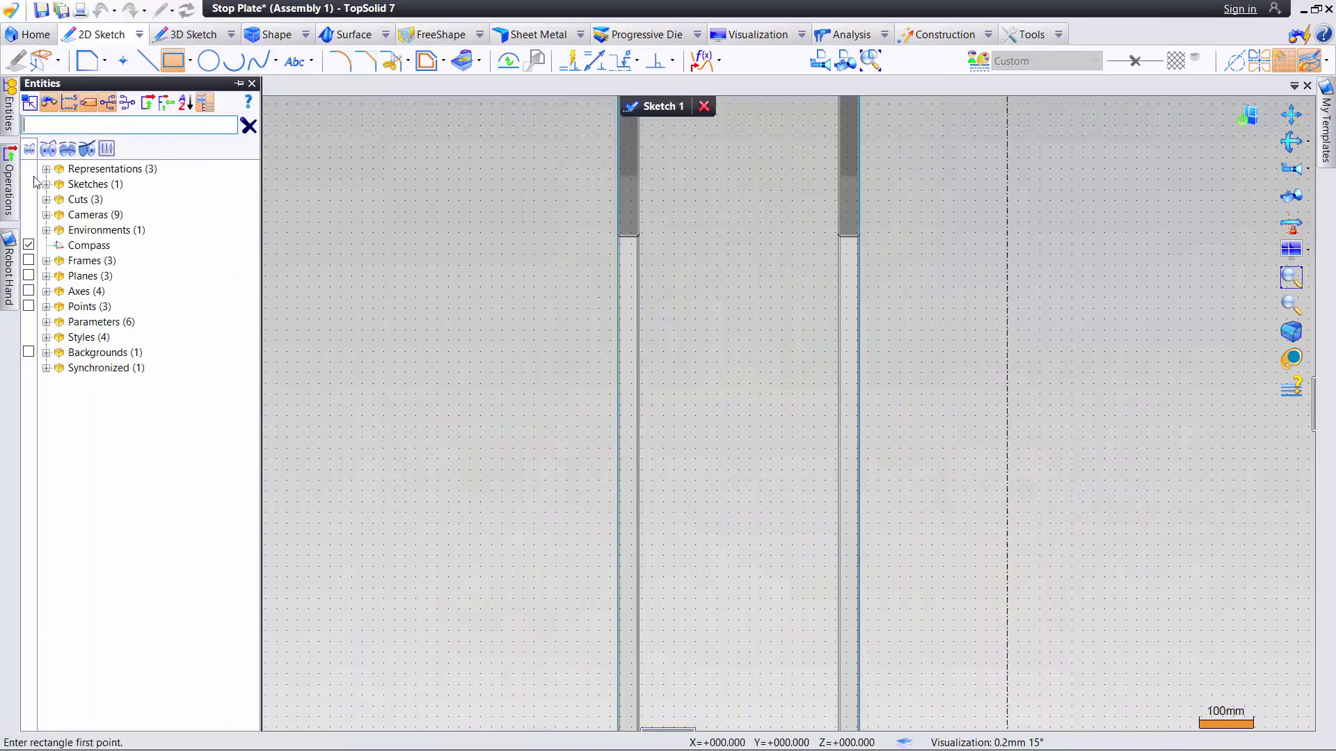
pyautogui.click(29, 352)
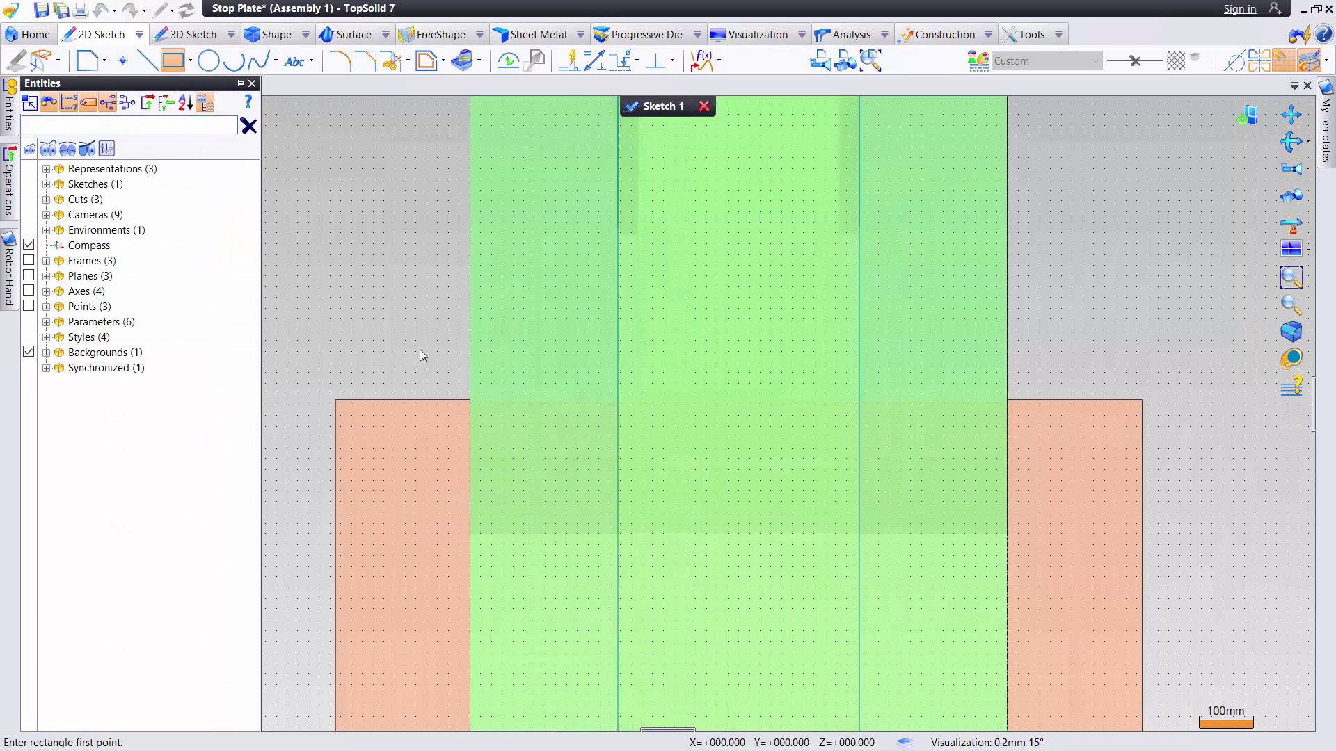
pyautogui.click(618, 346)
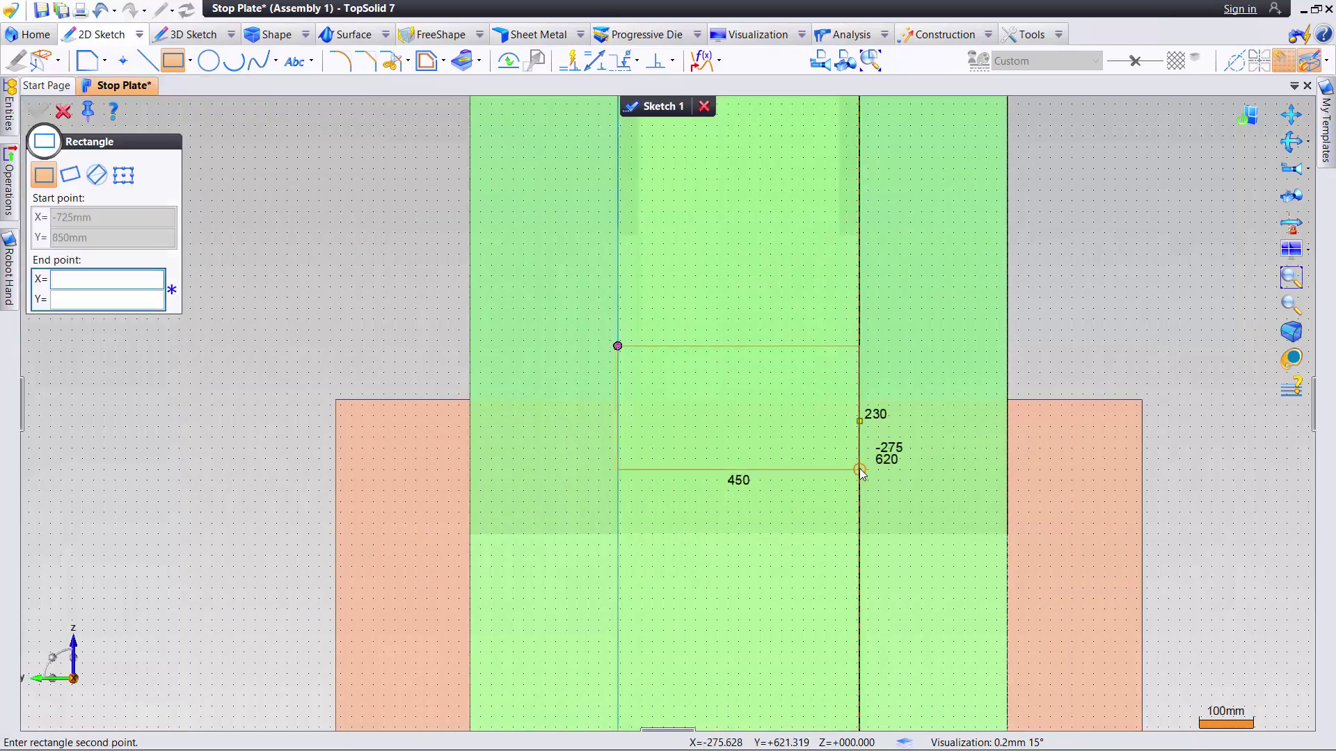
pyautogui.click(860, 480)
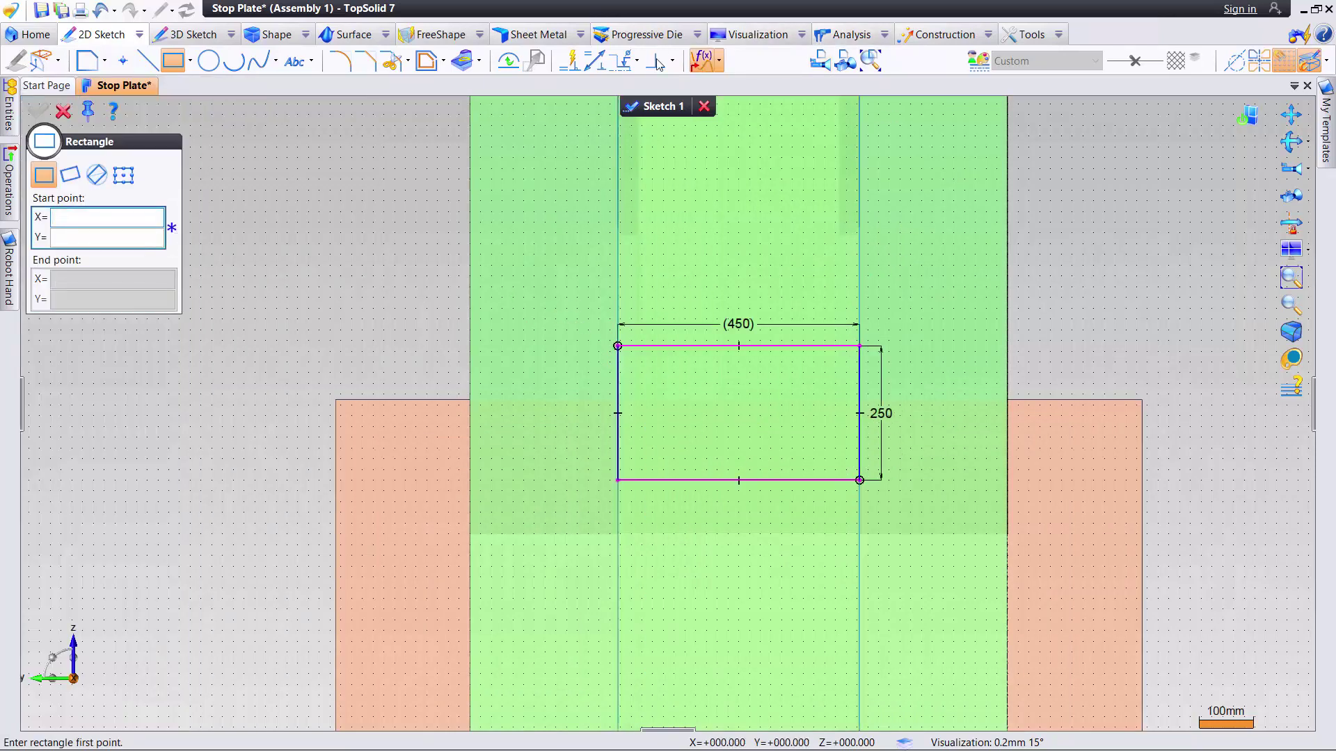
# Dimension the rectangle's lower side 80 mm below the upper edge of the orange background block
pyautogui.click(602, 61)
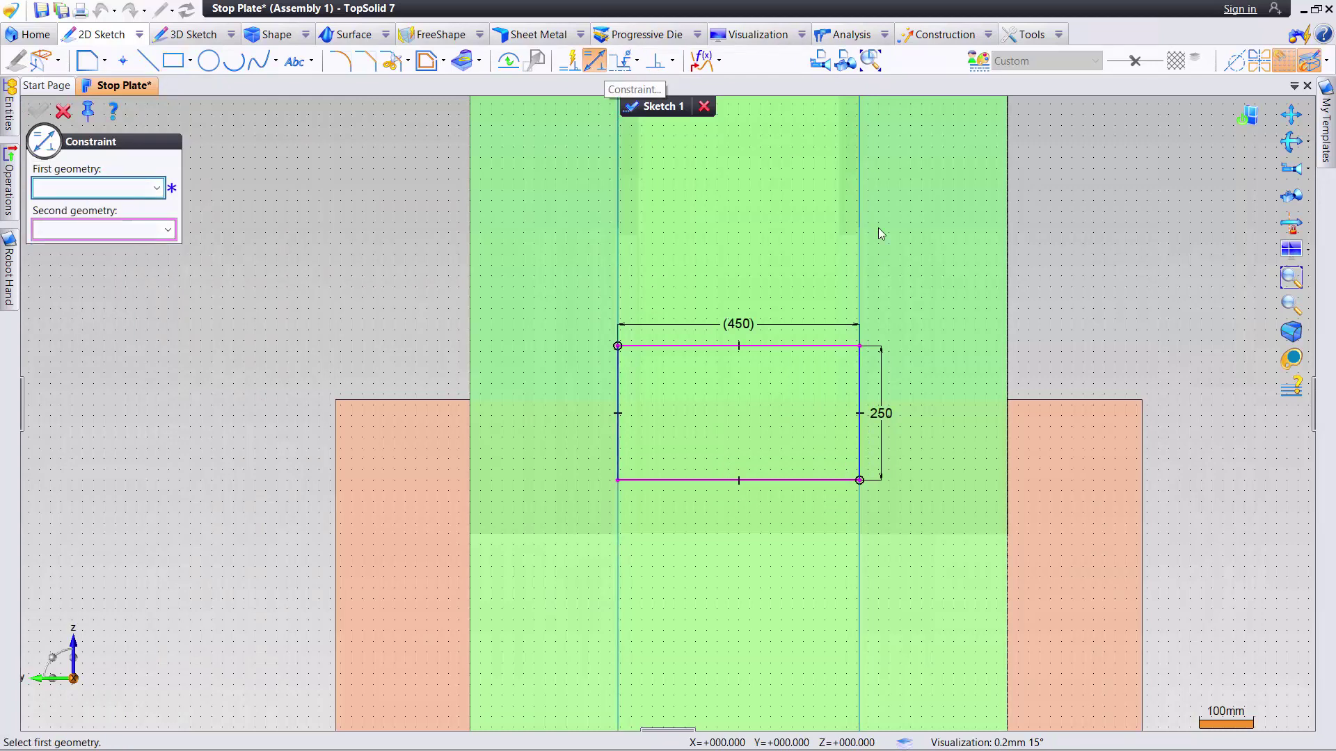
pyautogui.click(991, 405)
pyautogui.click(812, 479)
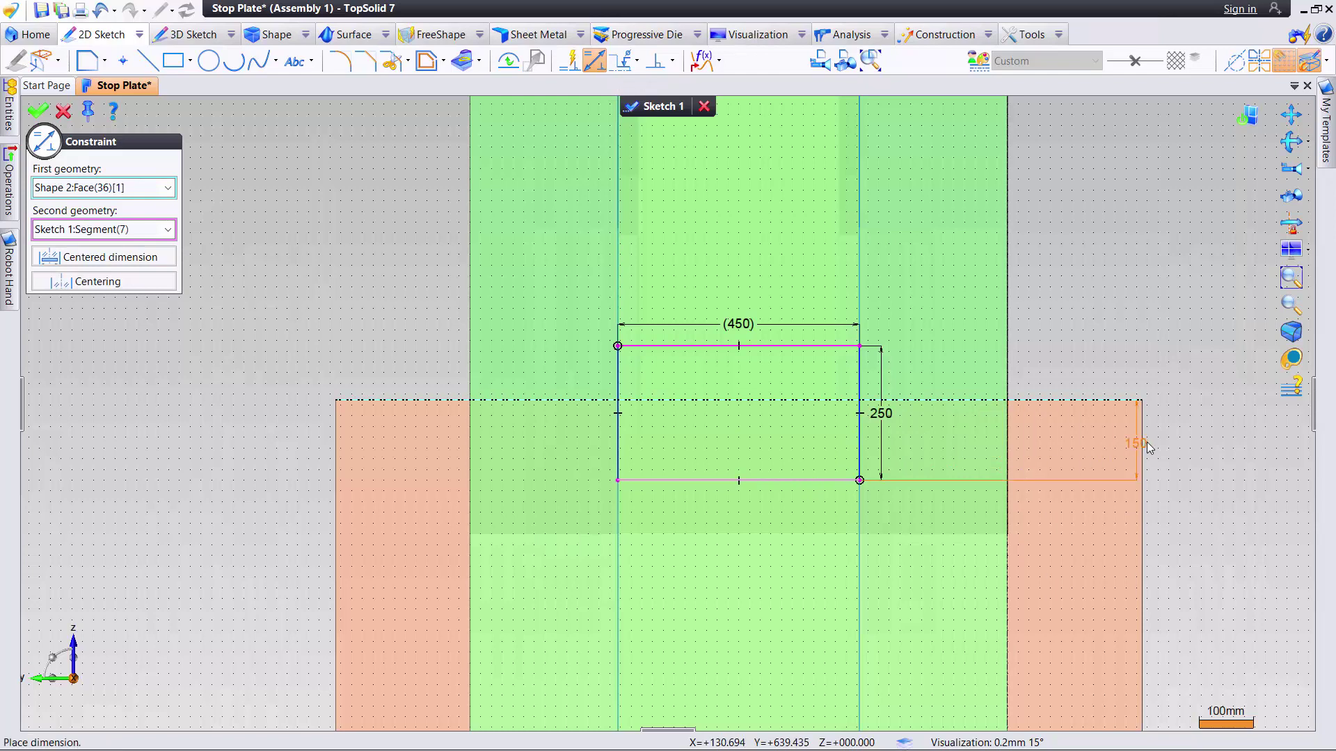
pyautogui.click(1194, 445)
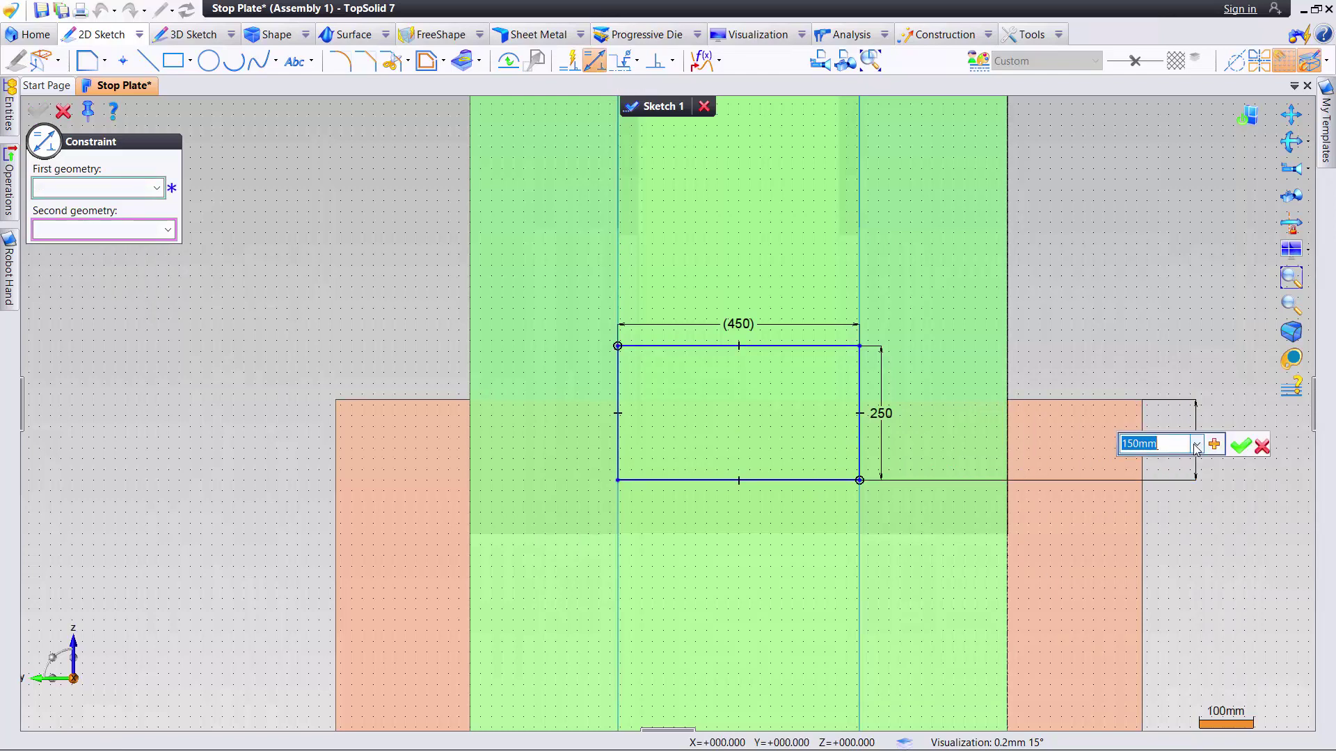
pyautogui.write('คจ')
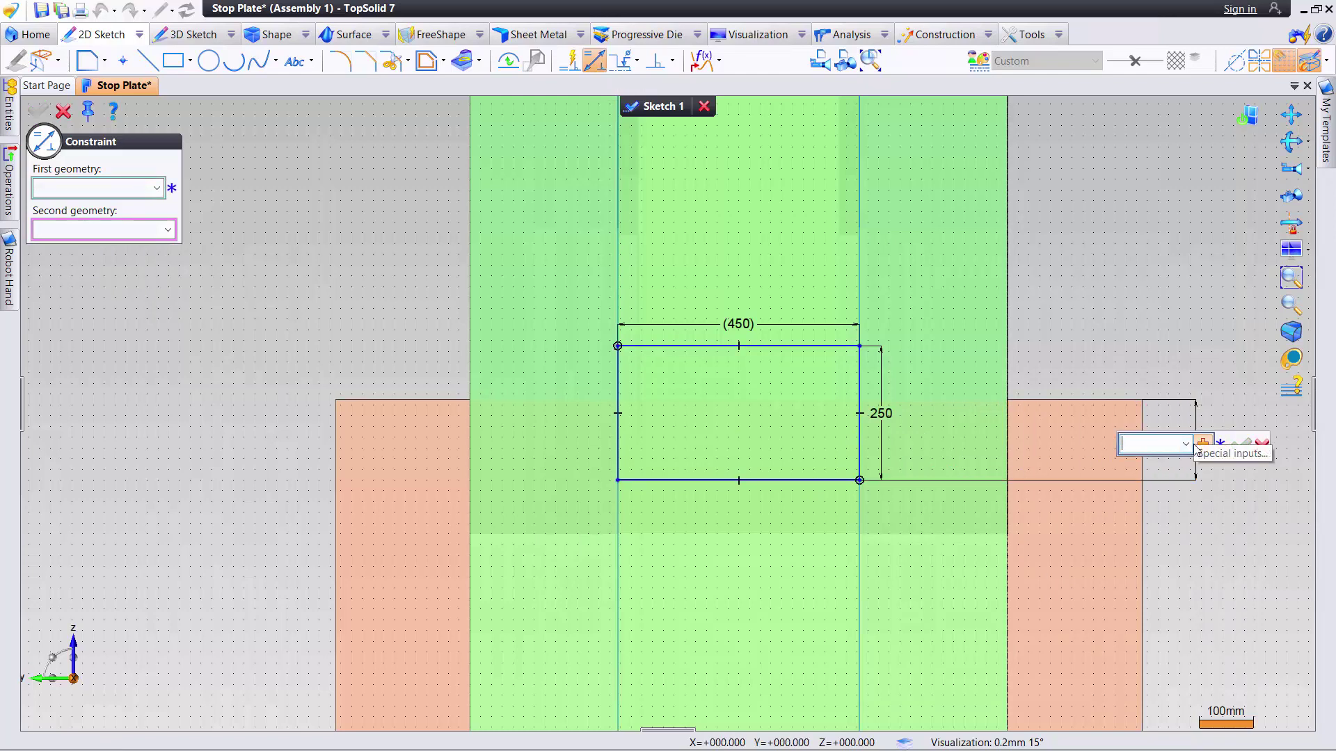
pyautogui.write('80')
pyautogui.press('Return')
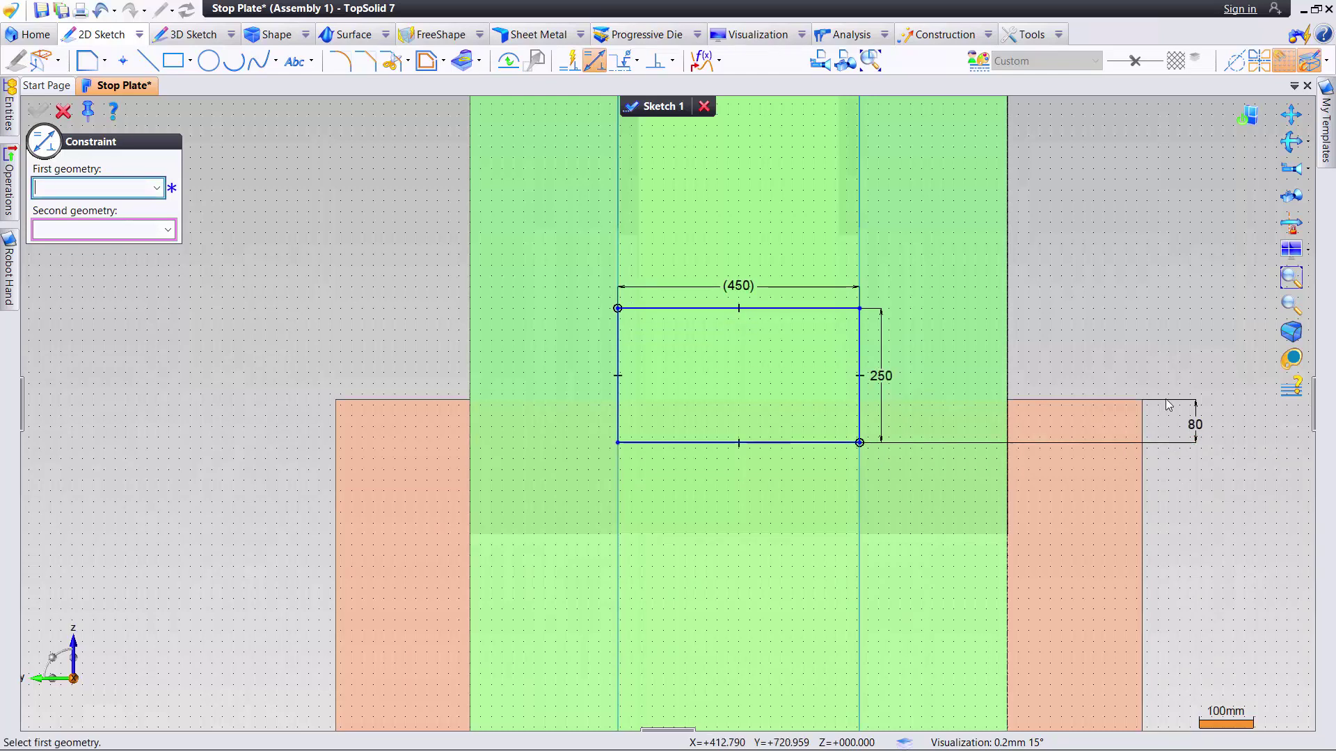
# Set the rectangle's height to 130 mm
pyautogui.click(881, 375)
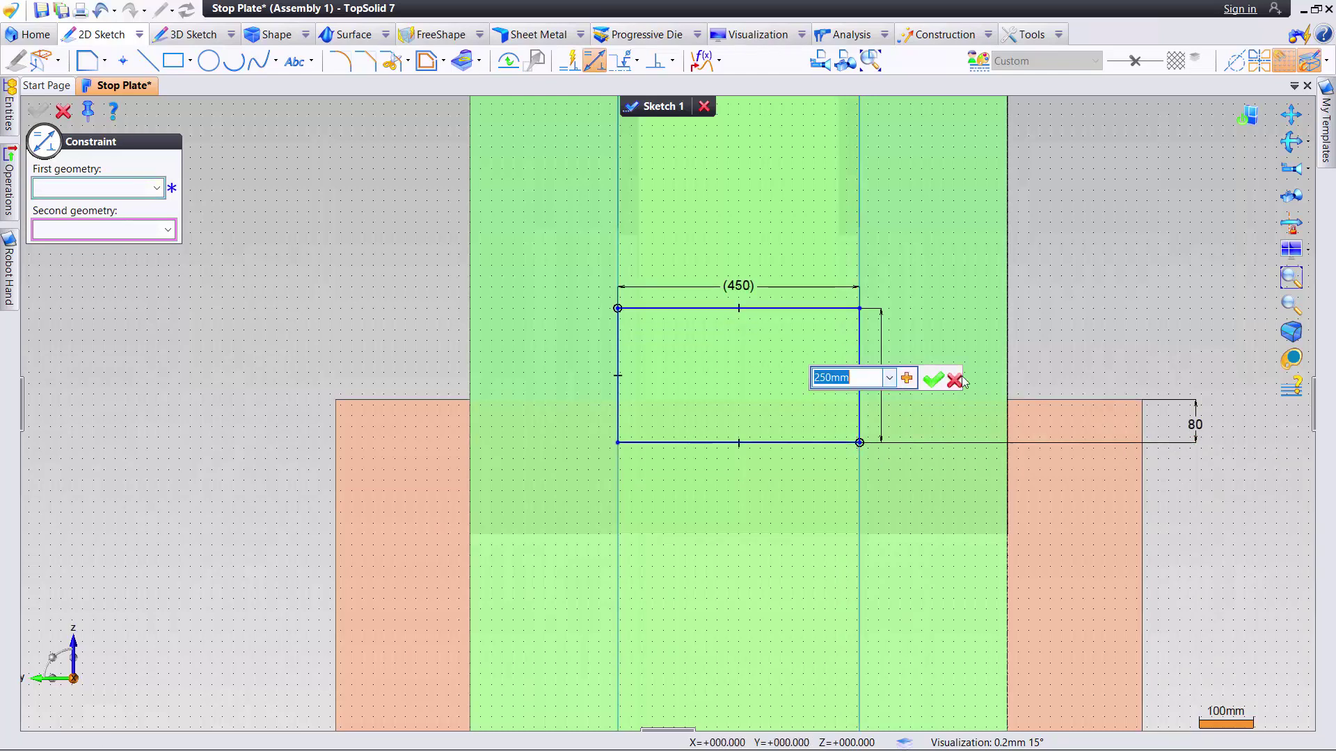
pyautogui.write('130')
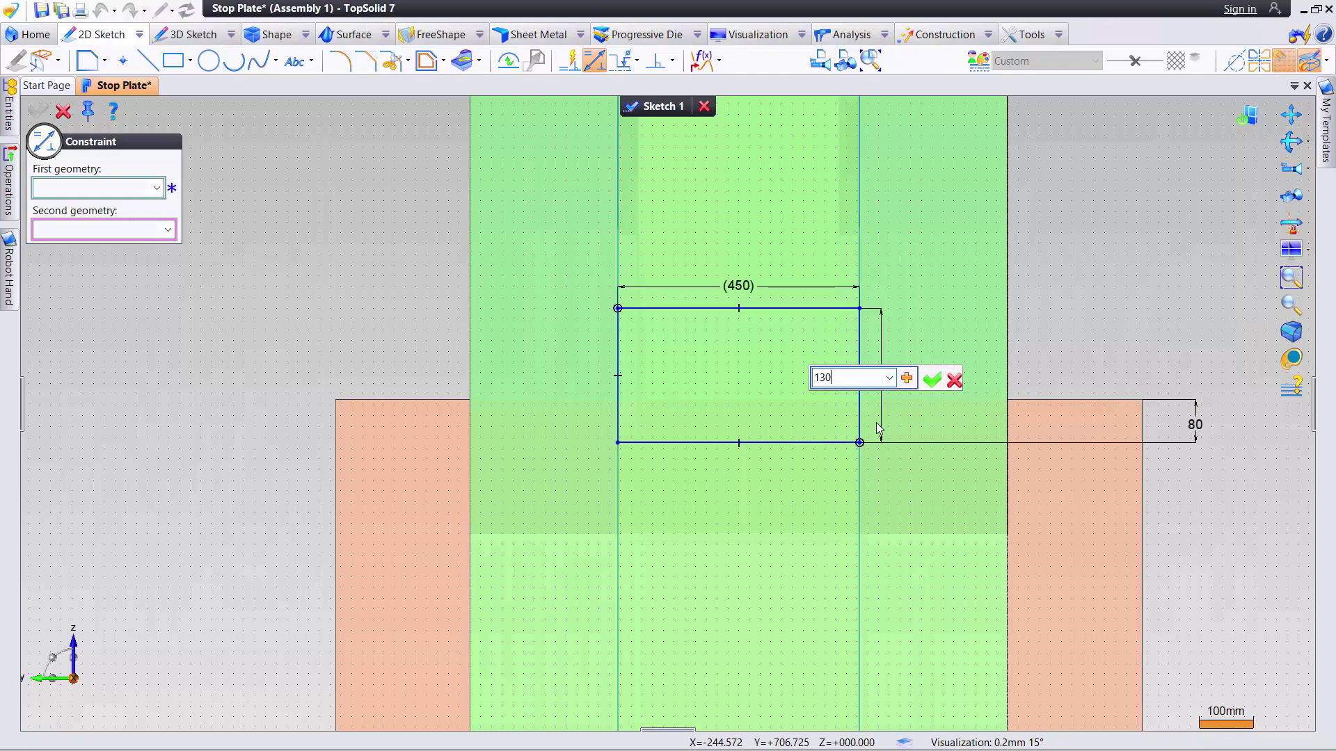
pyautogui.press('Return')
pyautogui.press('Escape')
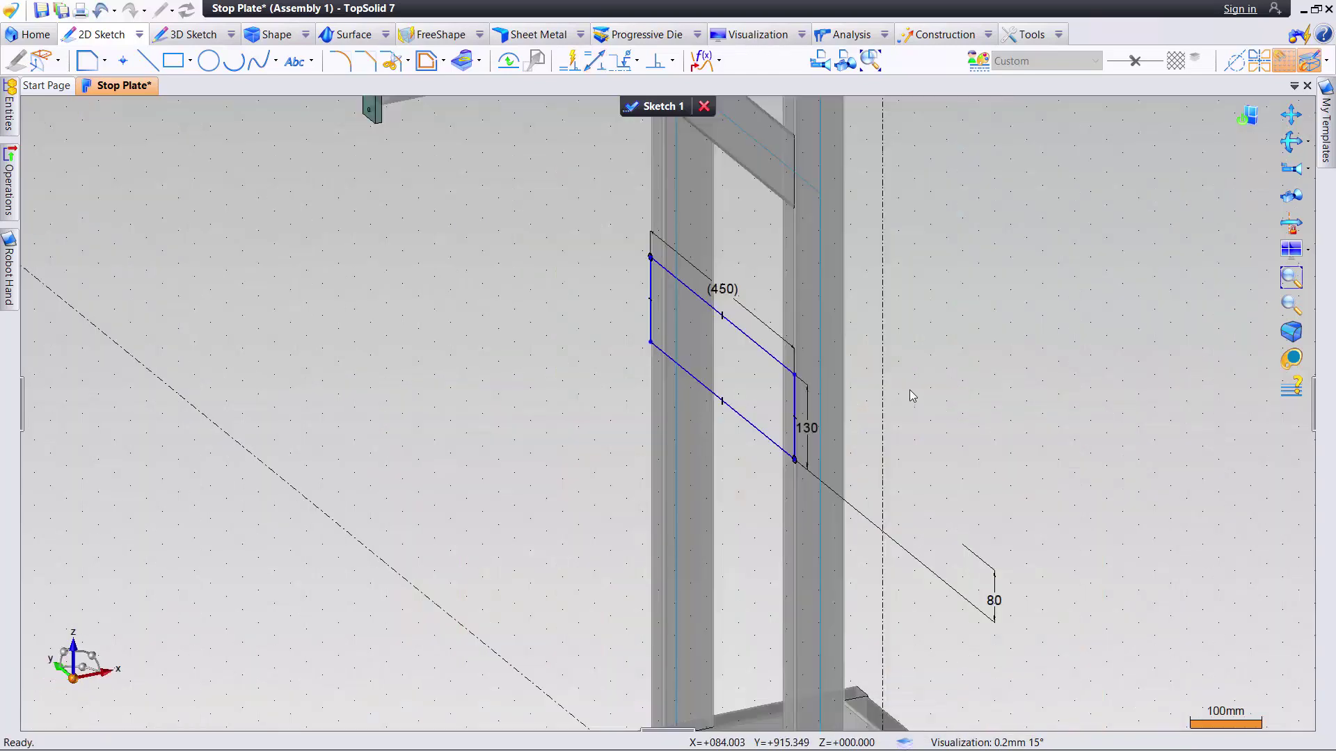
# Extrude the rectangle sketch to a length of 10 mm to form the plate
pyautogui.rightClick(758, 363)
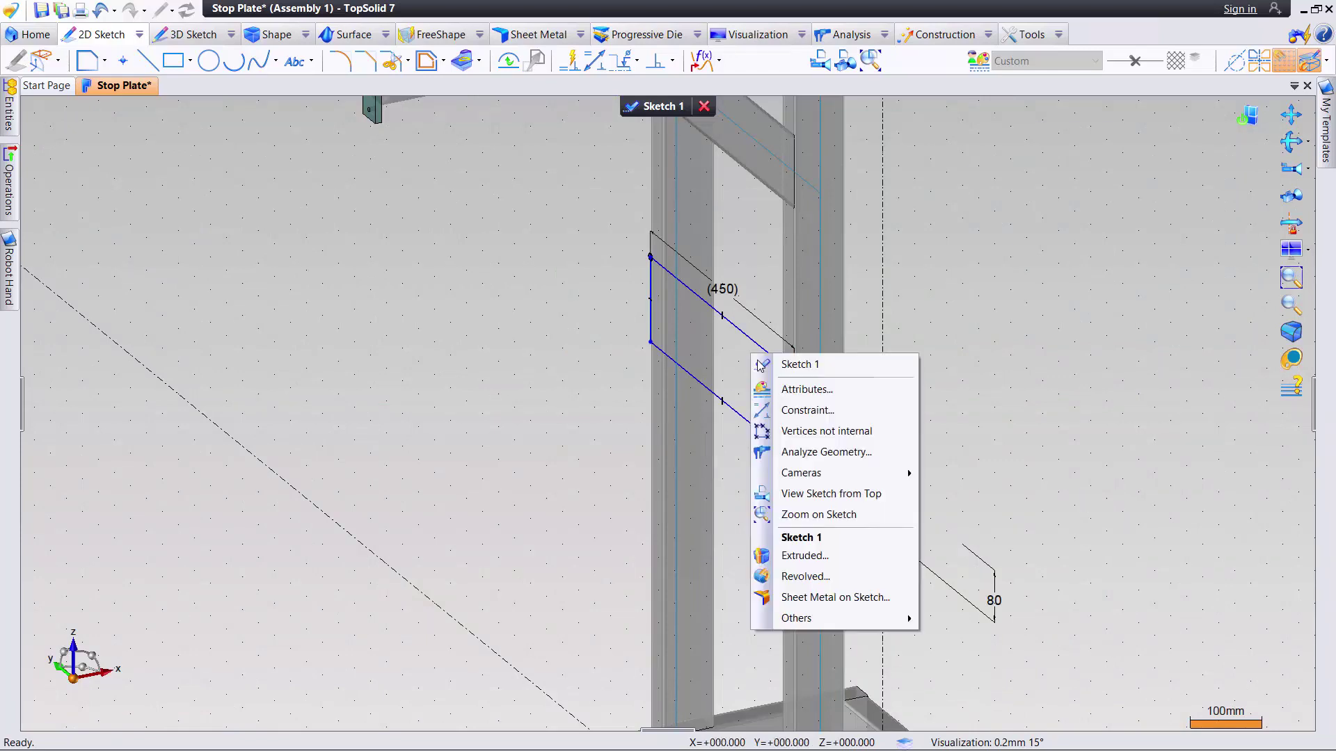
pyautogui.click(805, 576)
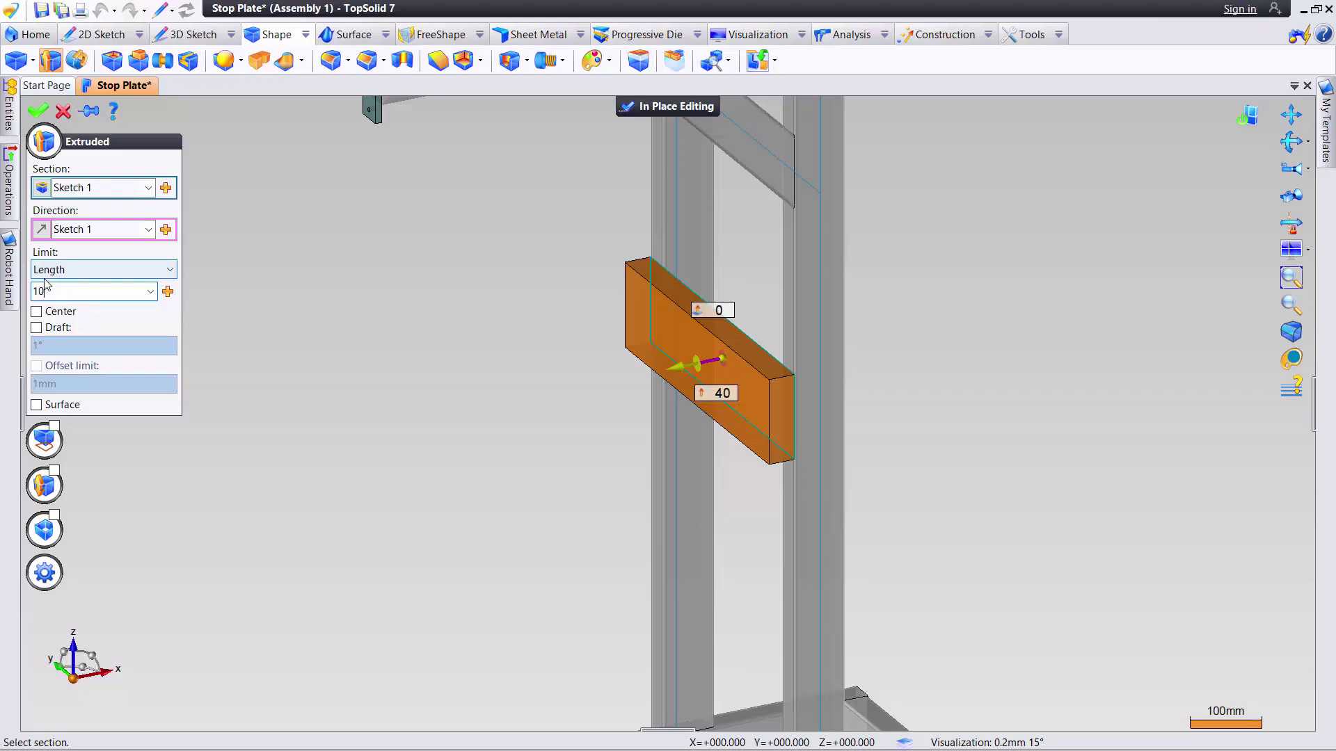
pyautogui.click(68, 287)
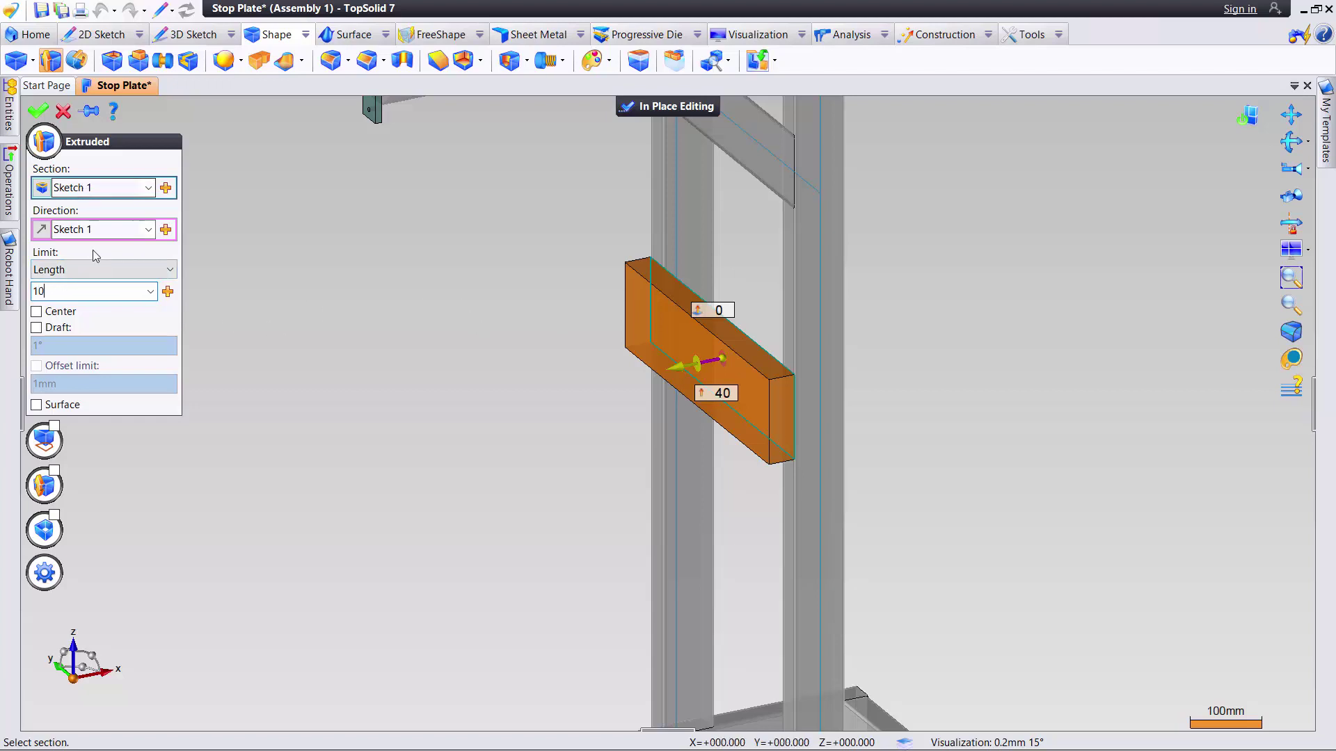
pyautogui.click(38, 111)
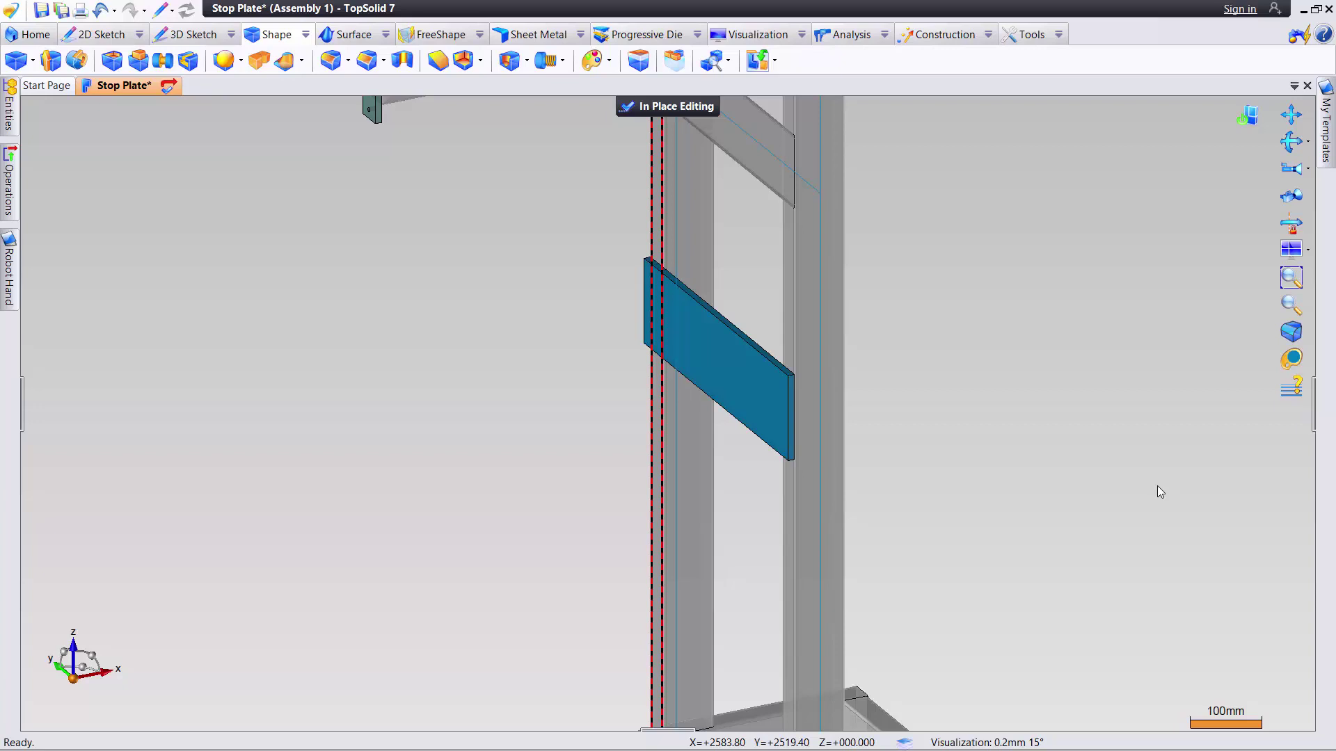
# Place a drilling on the plate's large face near its upper corner, about 16 mm from the upper edge and 19 mm from the side edge
pyautogui.scroll(5, 746, 392)
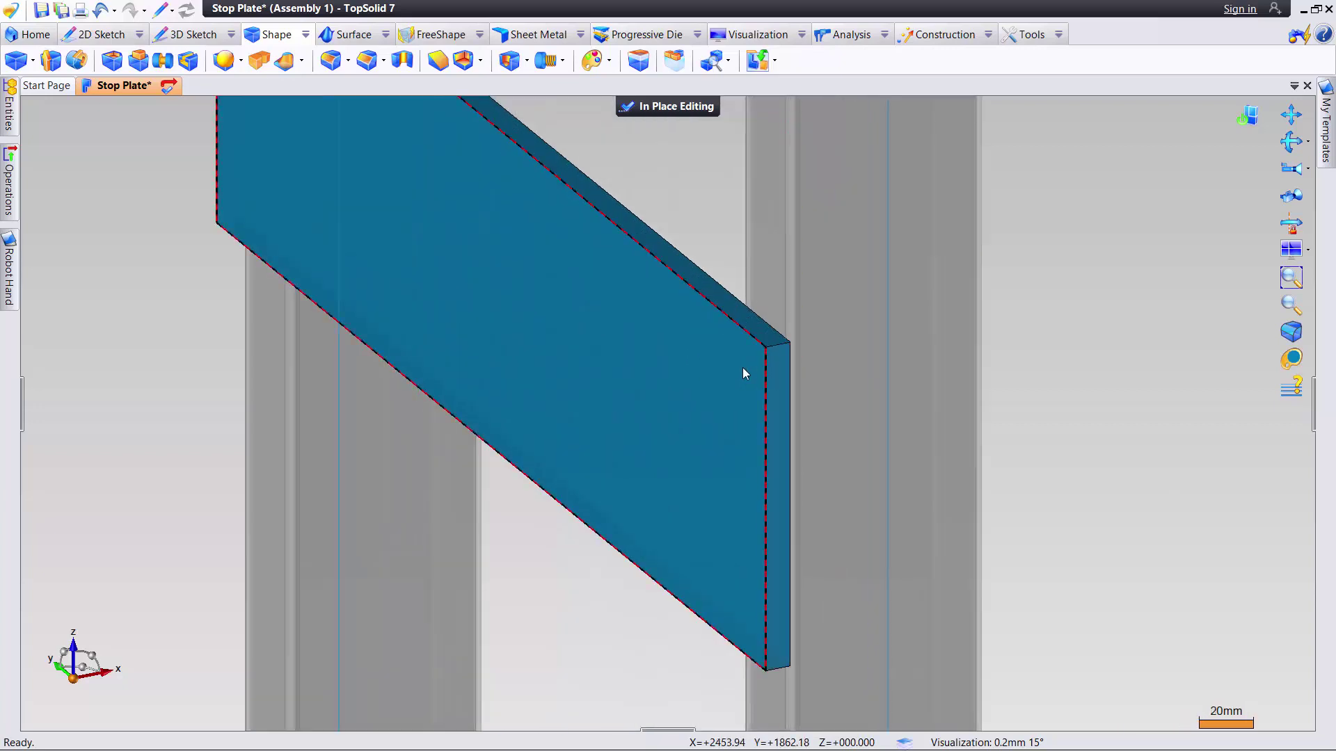
pyautogui.scroll(-1, 737, 452)
pyautogui.rightClick(691, 406)
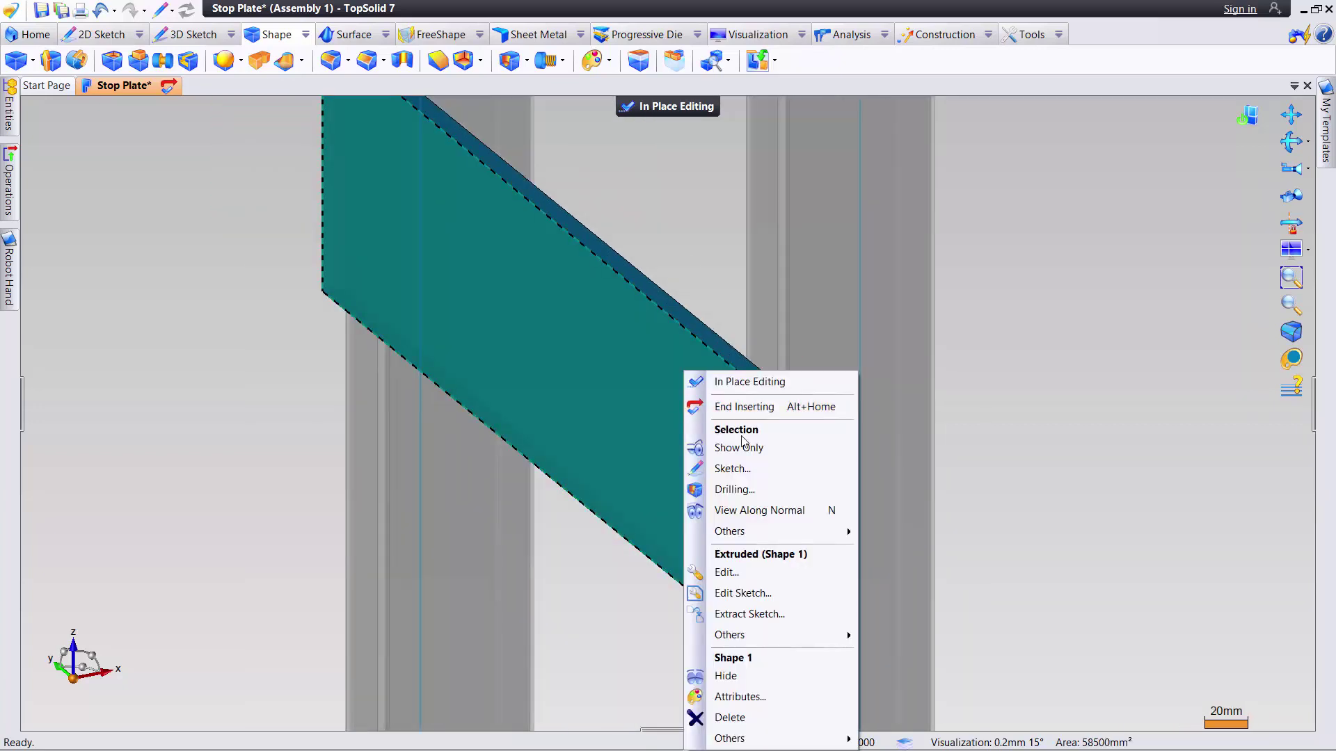
pyautogui.click(740, 496)
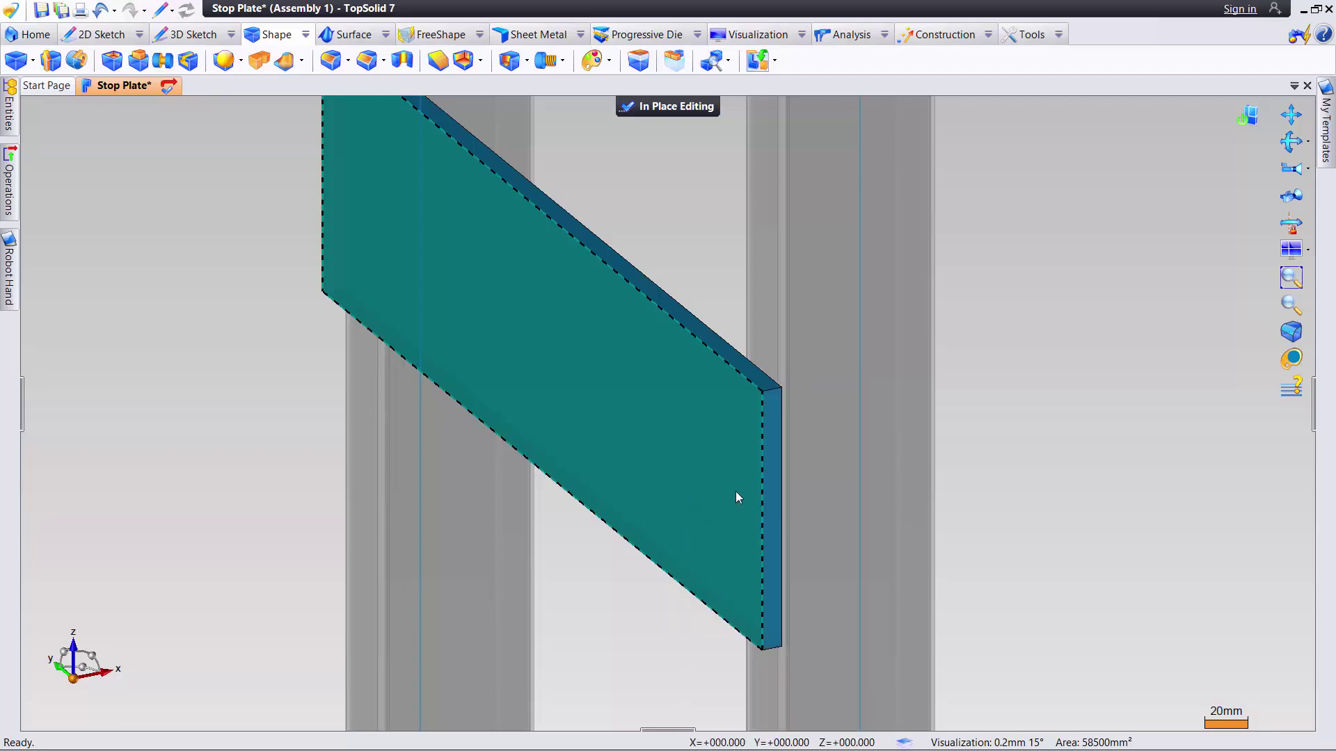
pyautogui.click(720, 431)
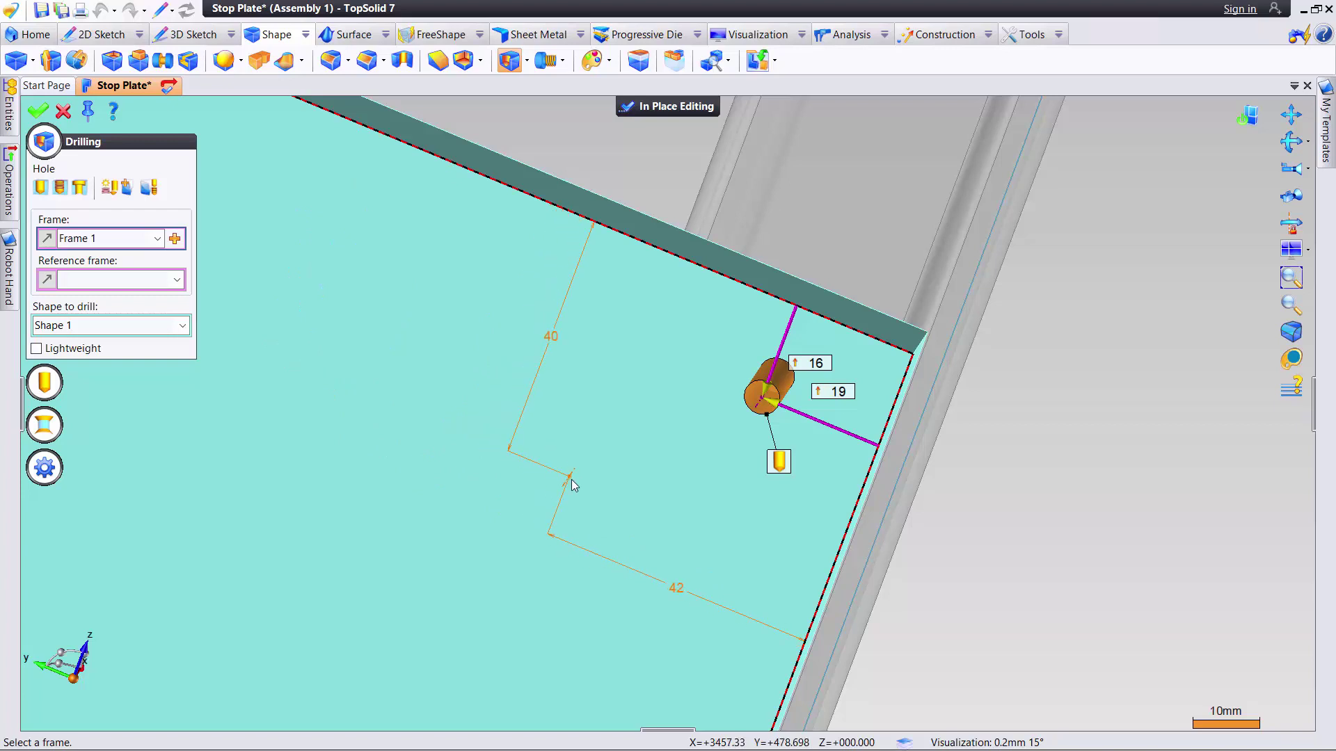
# Set the diameter of the plain hole in the drilling to 10 mm
pyautogui.click(39, 191)
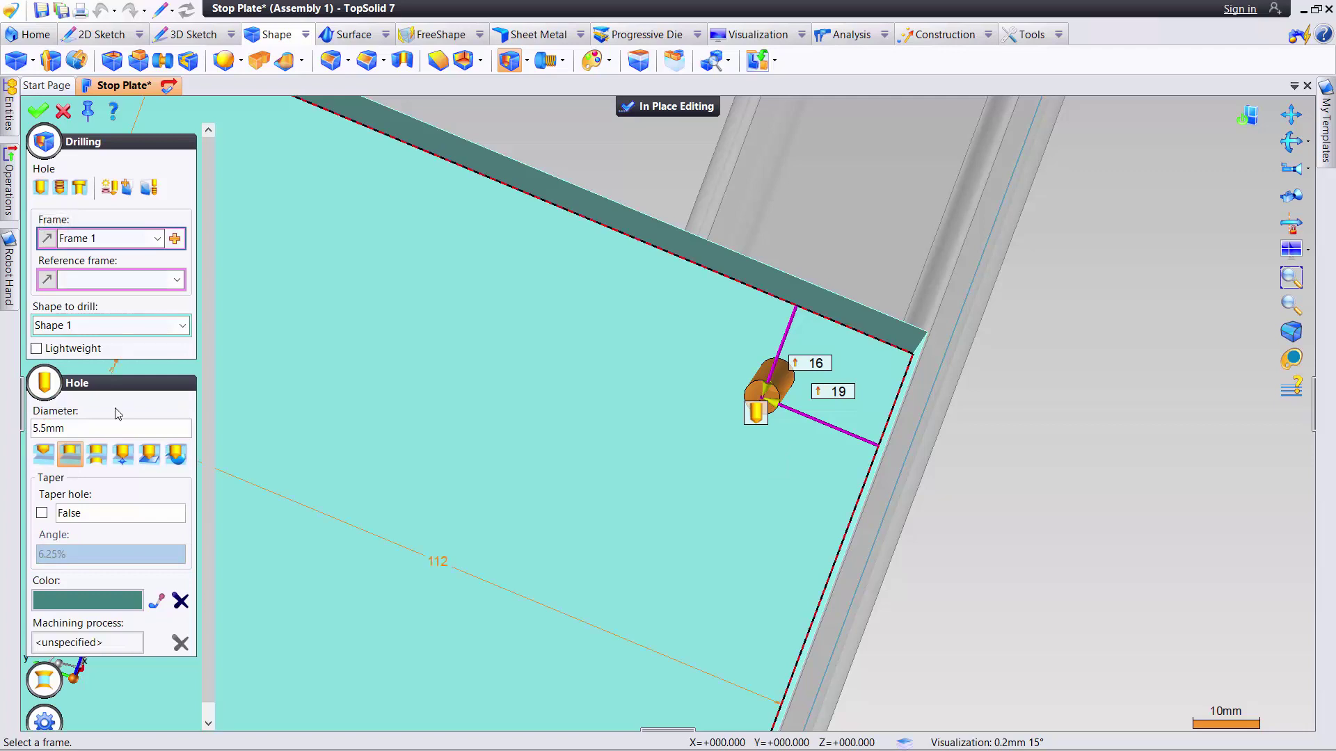
pyautogui.click(67, 430)
pyautogui.write('10')
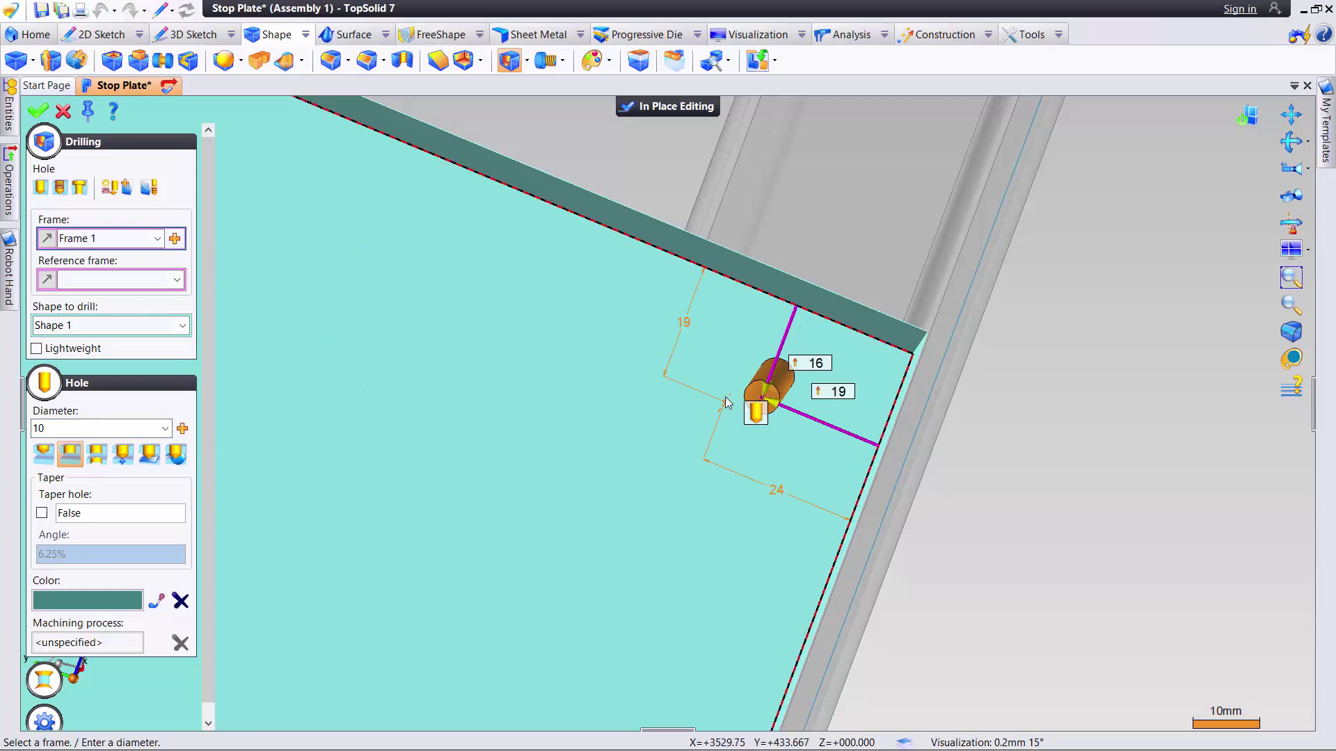
# Position the hole 20 mm from both the plate's upper edge and its side edge, and create the drilling
pyautogui.click(813, 365)
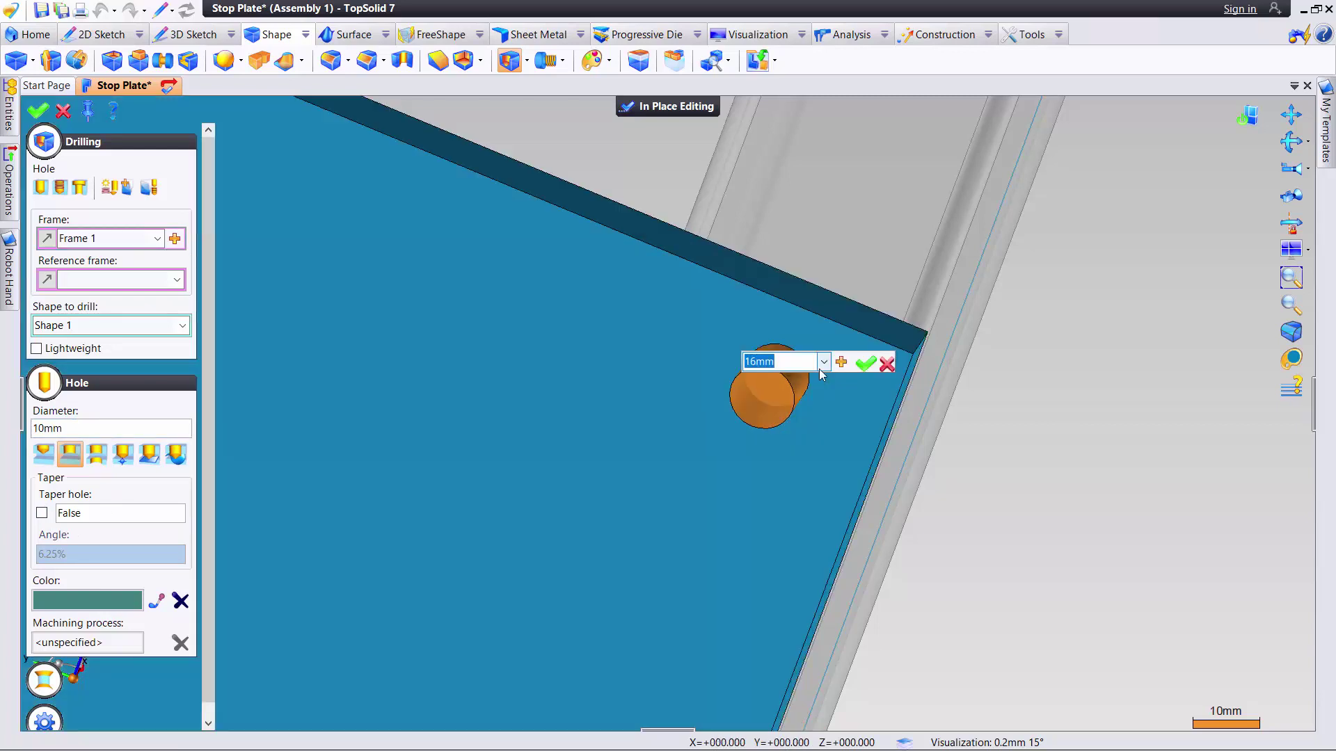
pyautogui.write('10')
pyautogui.click(865, 363)
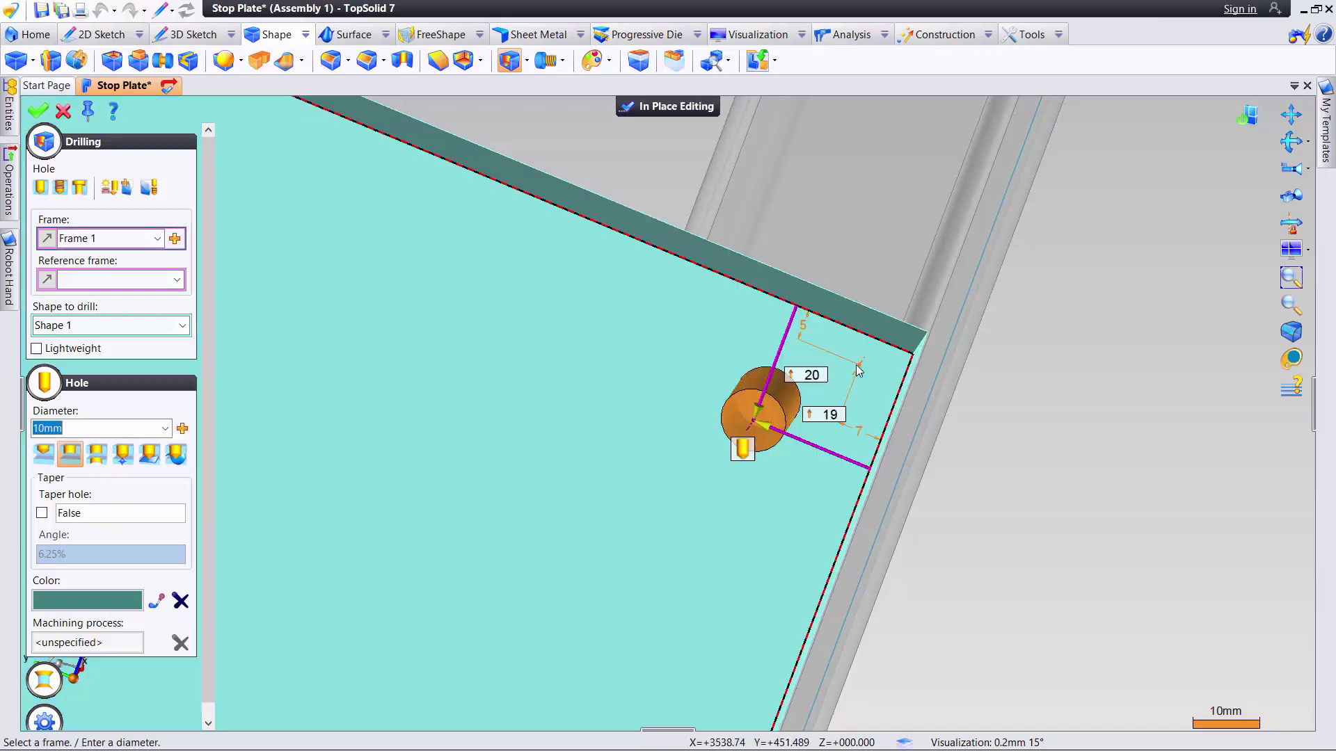
pyautogui.click(825, 415)
pyautogui.write('20')
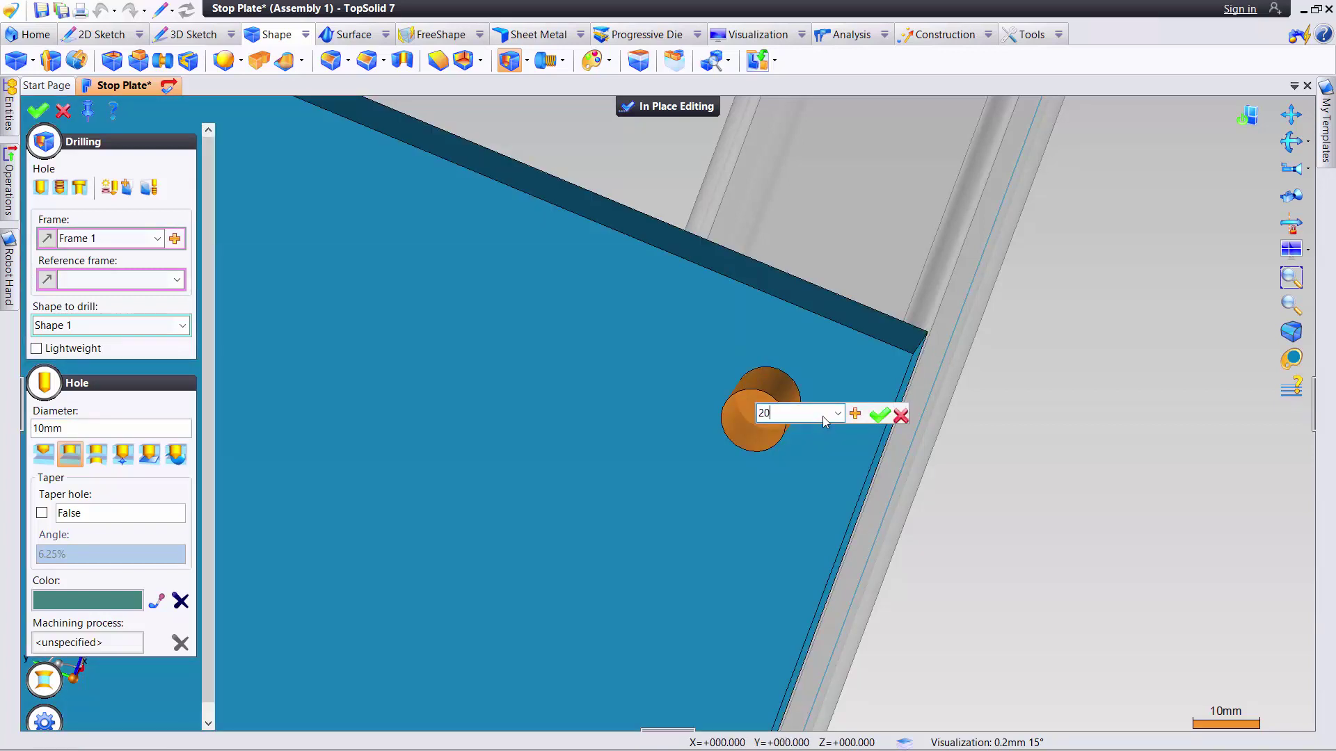
pyautogui.press('Return')
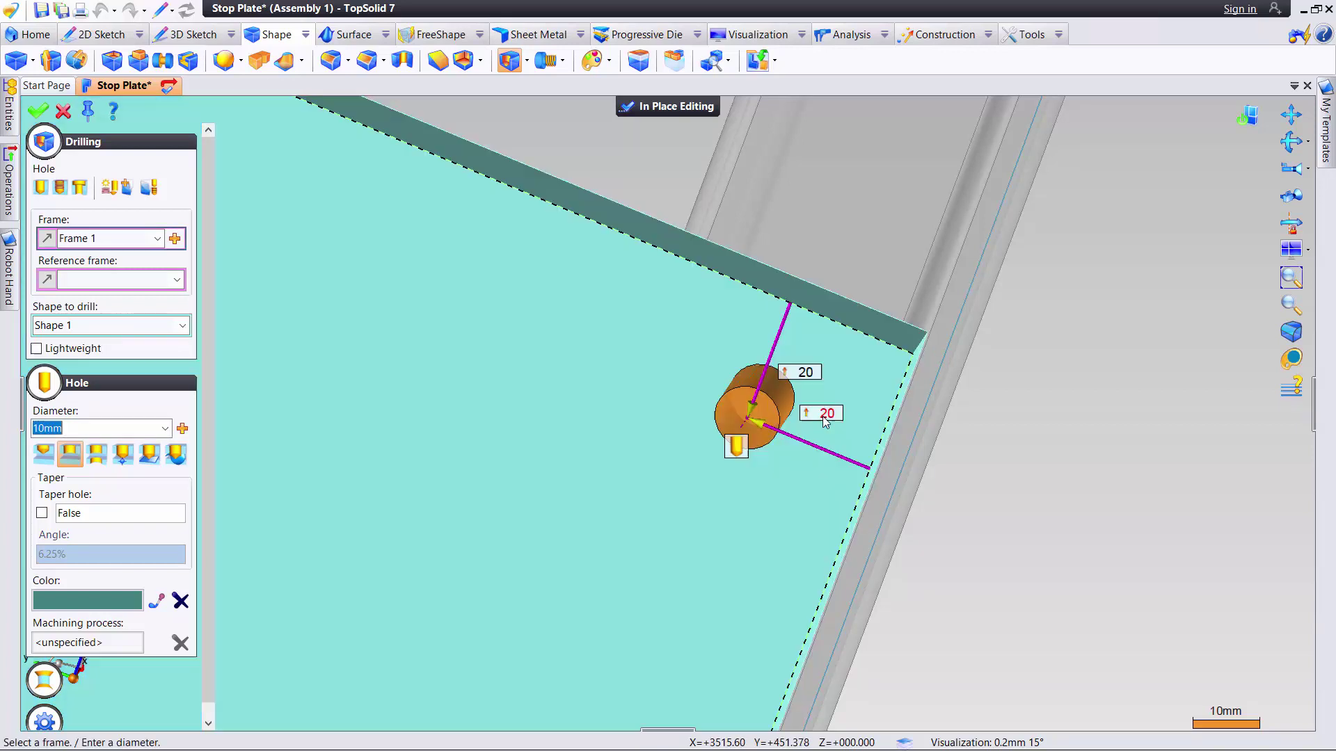
pyautogui.click(35, 113)
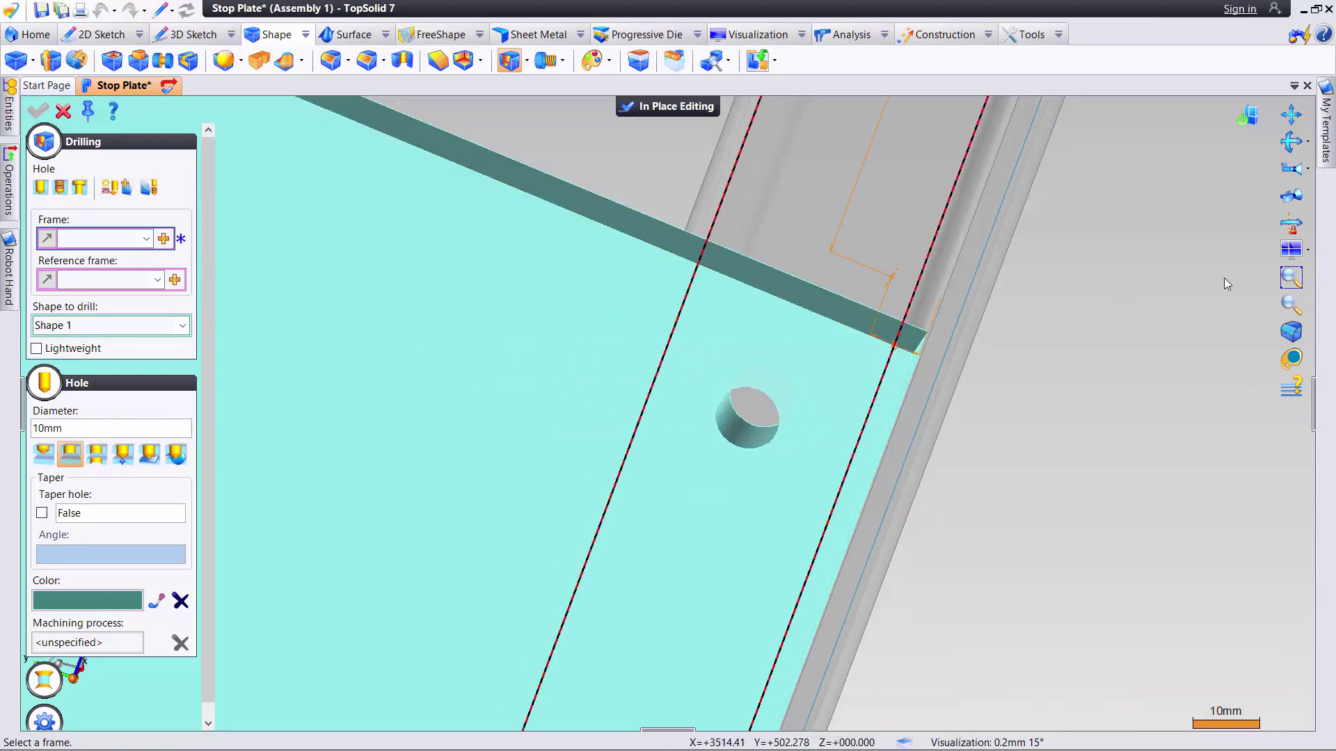
# Start a new 2D sketch for a standard profile, using the plate's large front face as the support plane
pyautogui.click(1307, 169)
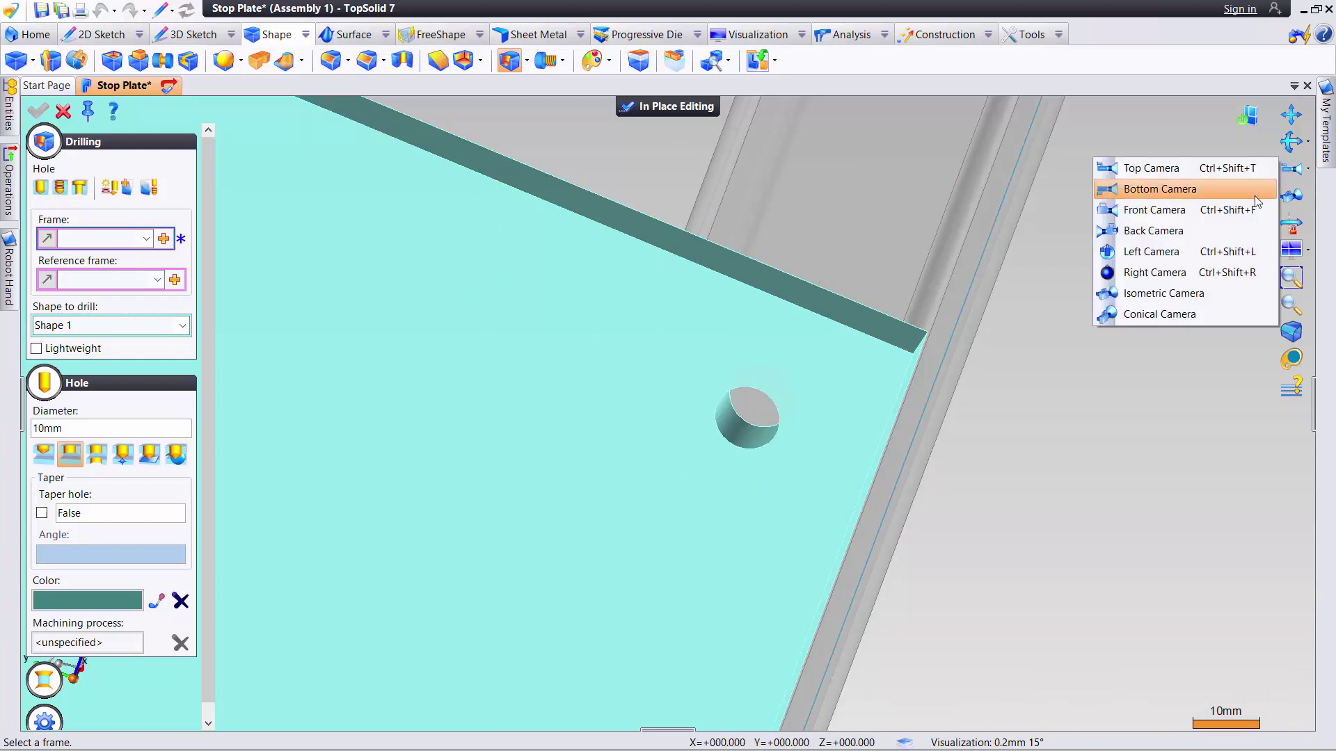
pyautogui.click(1245, 210)
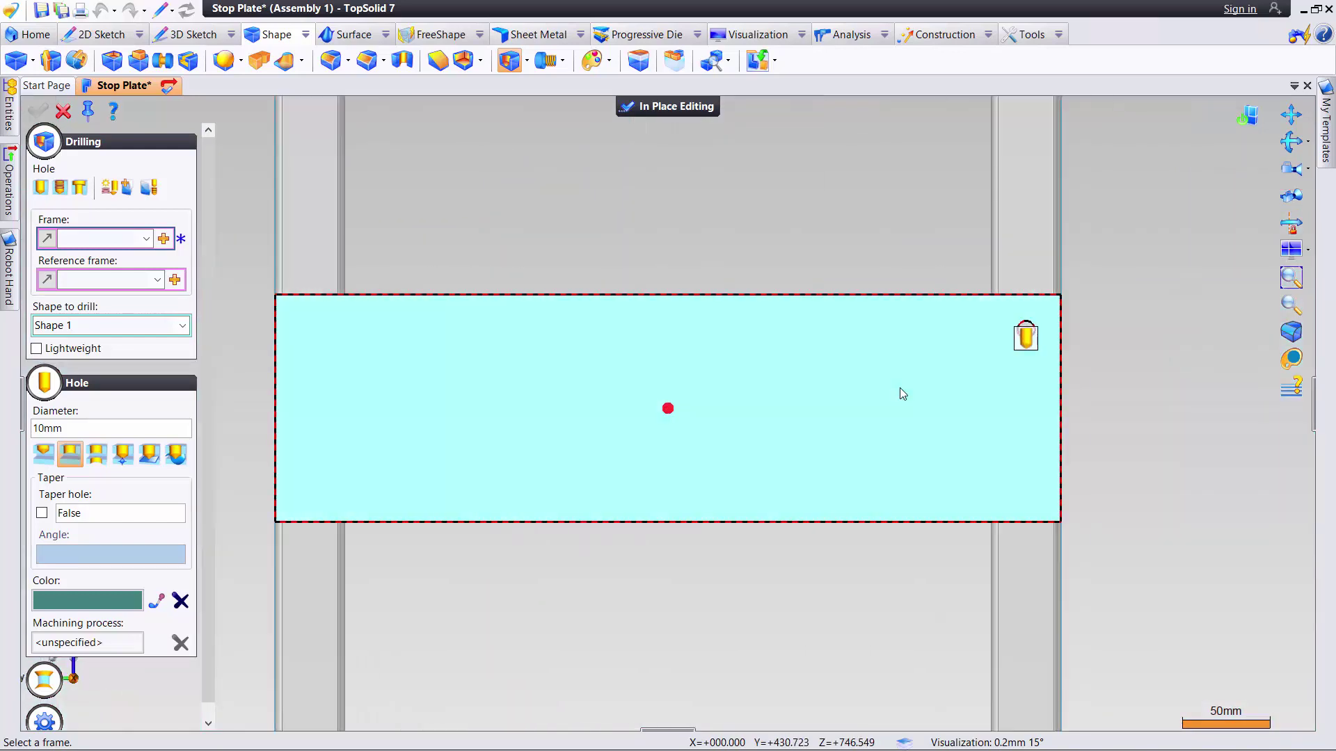
pyautogui.scroll(2, 900, 397)
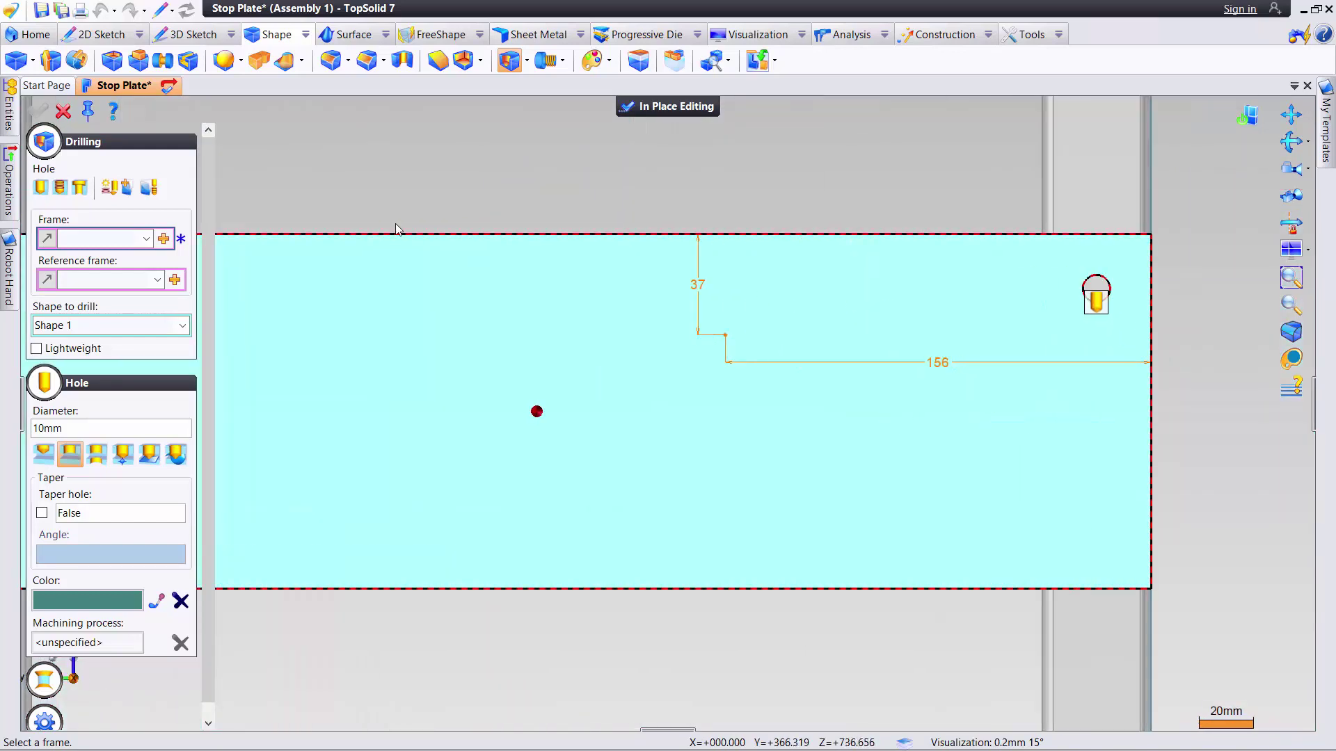
pyautogui.click(101, 34)
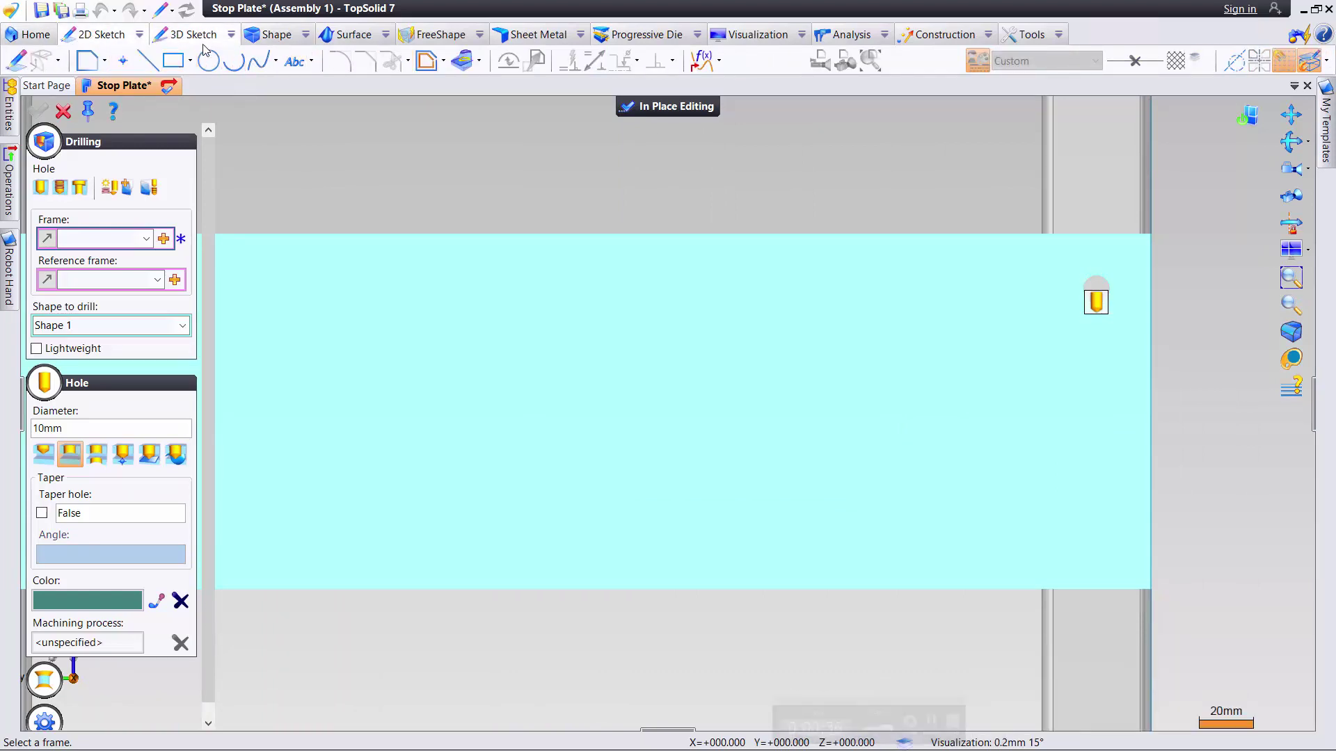
pyautogui.click(190, 61)
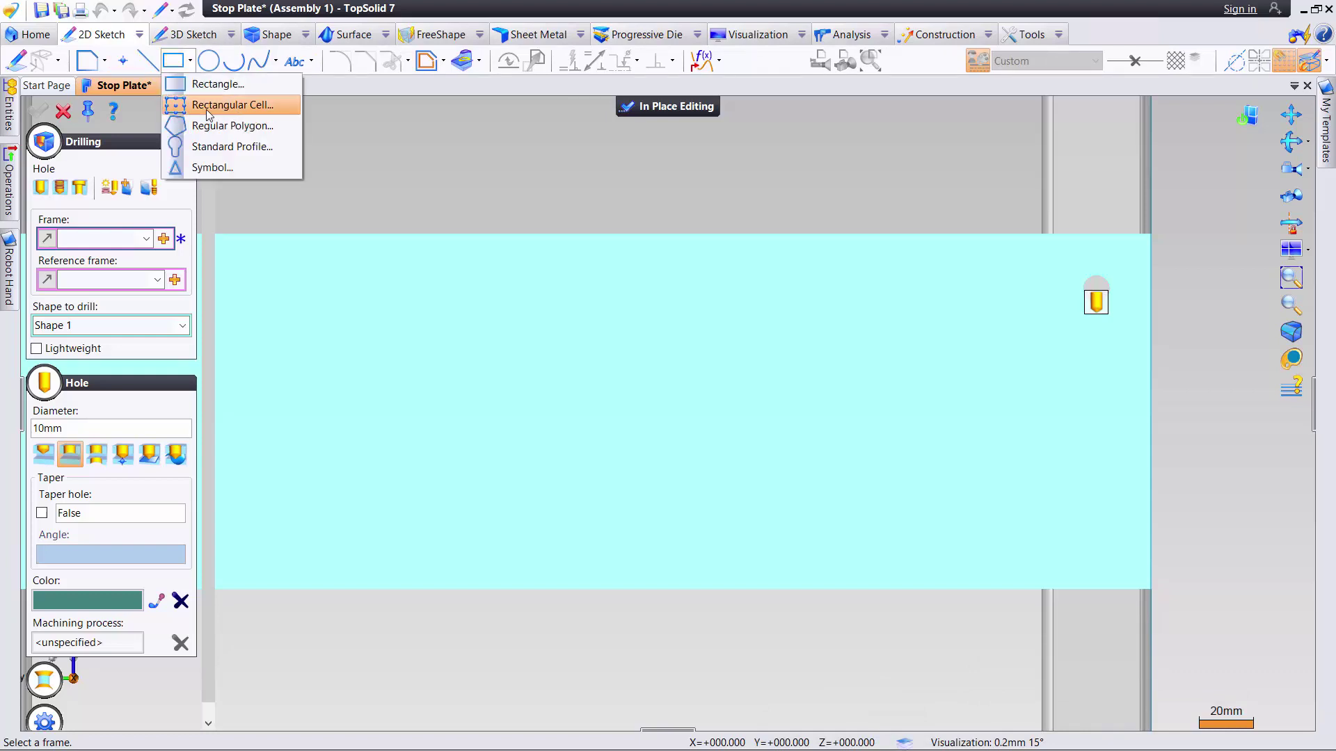
pyautogui.click(215, 147)
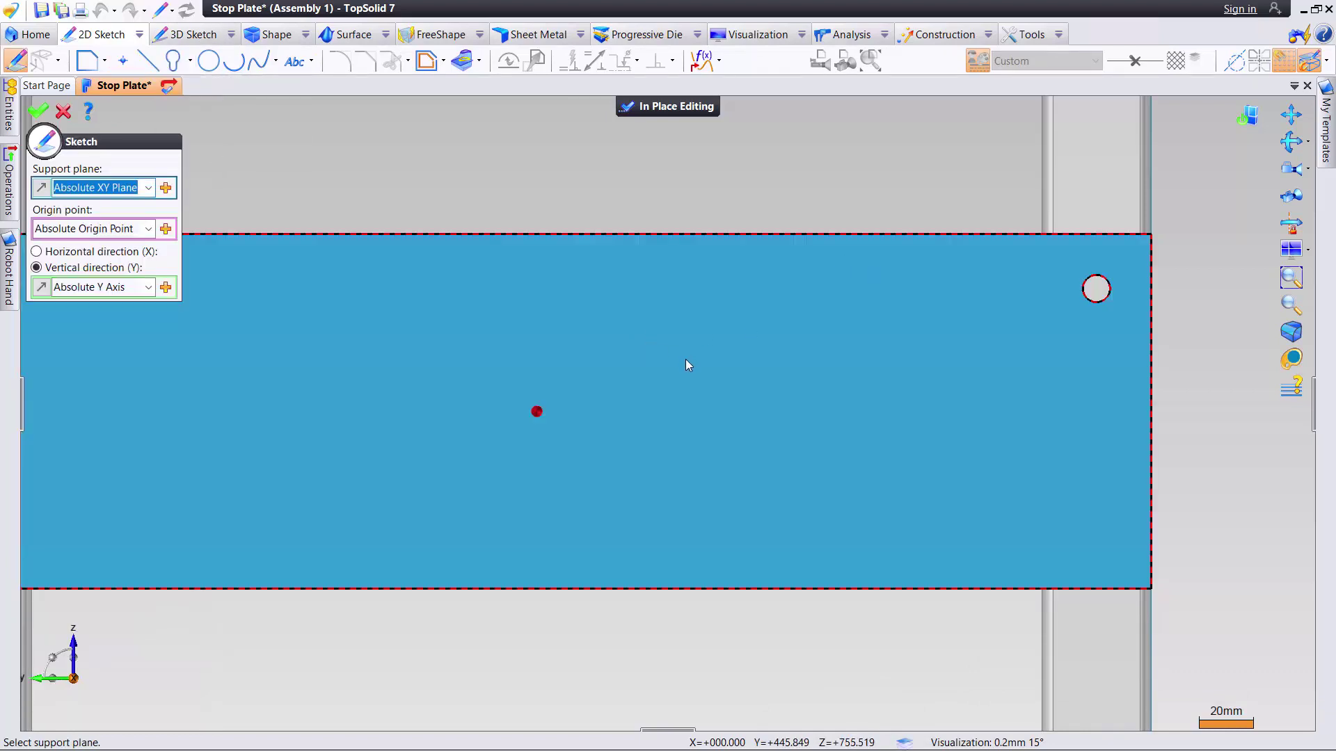
pyautogui.scroll(-2, 459, 303)
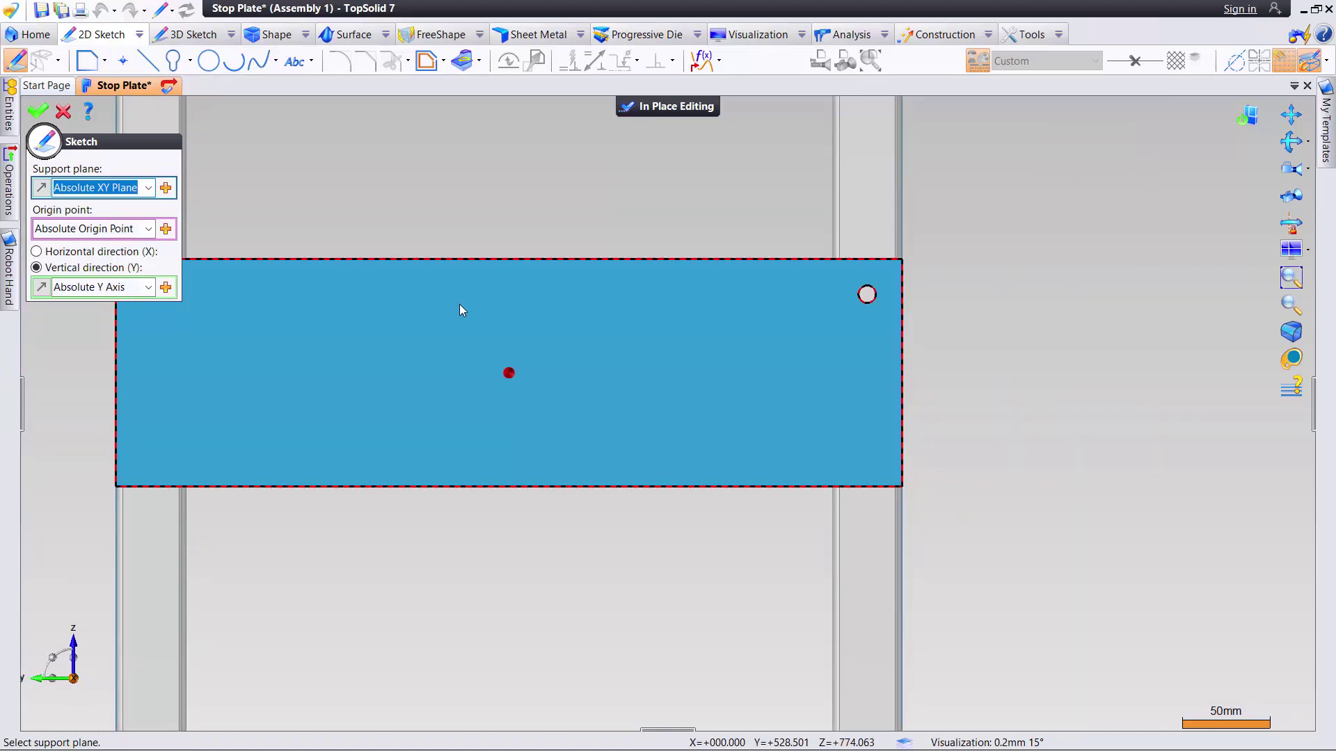
pyautogui.click(446, 308)
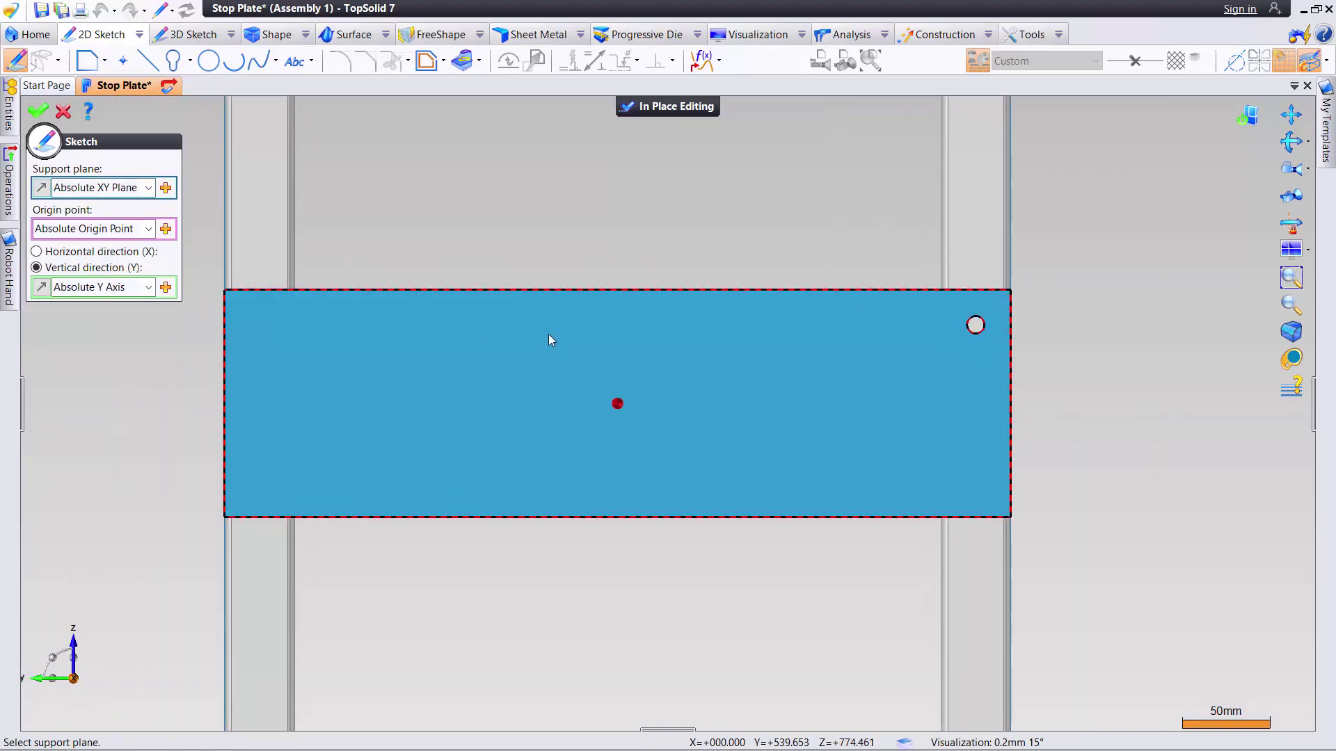
pyautogui.click(112, 187)
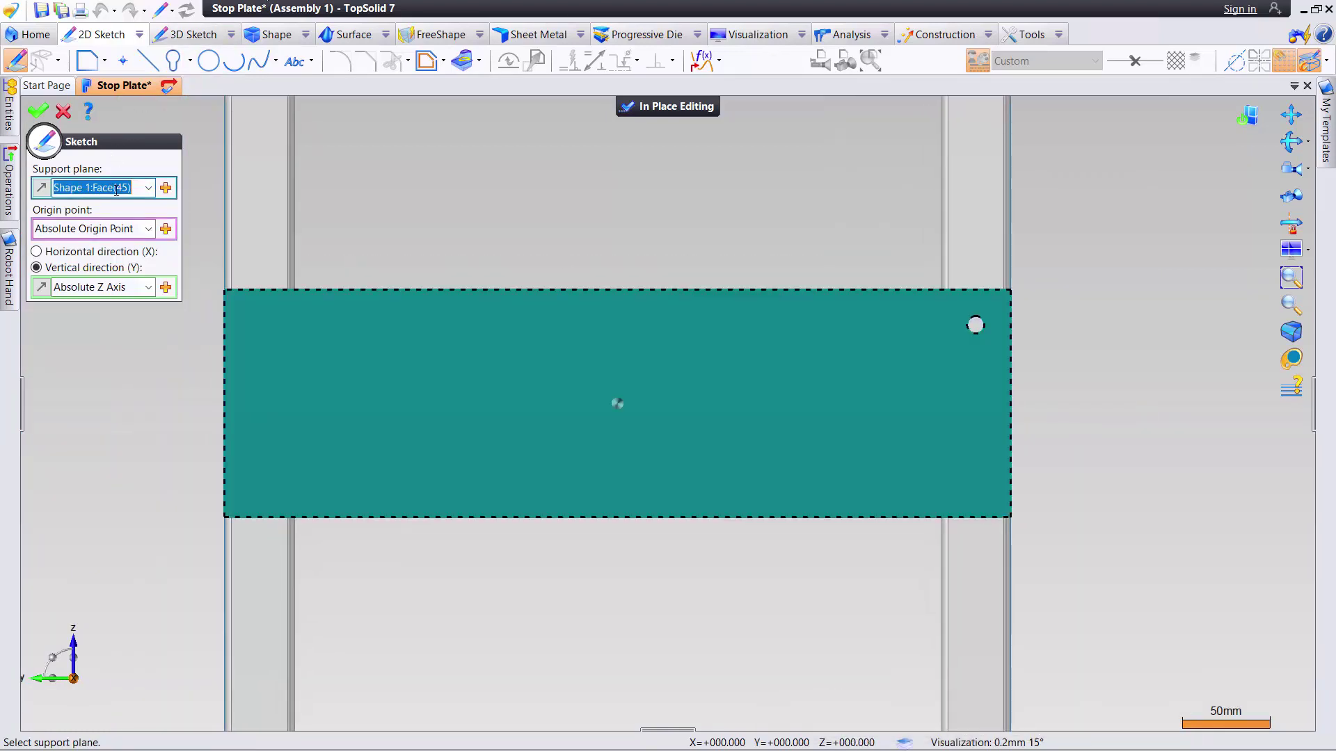
pyautogui.click(166, 189)
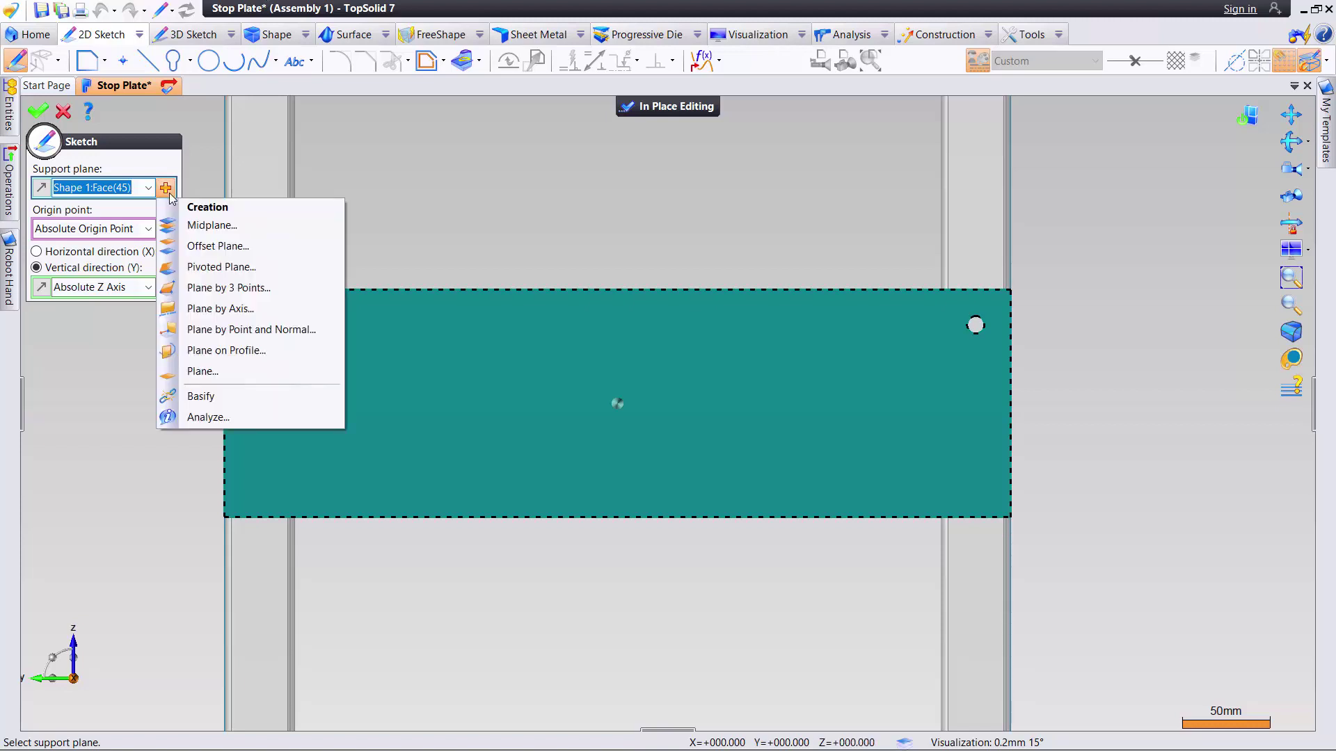
pyautogui.click(324, 344)
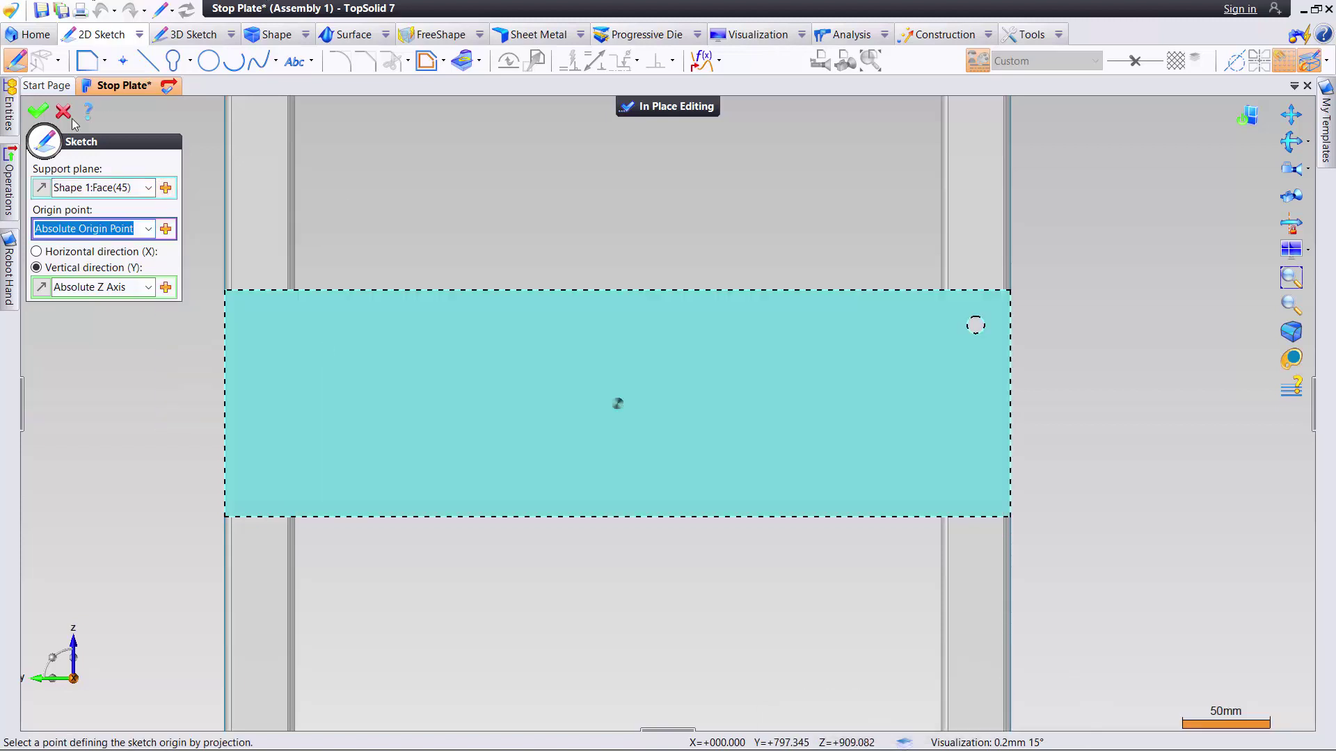
# Set the sketch origin to the midpoint between the plate's upper-left and lower-right corners and create the sketch
pyautogui.click(166, 235)
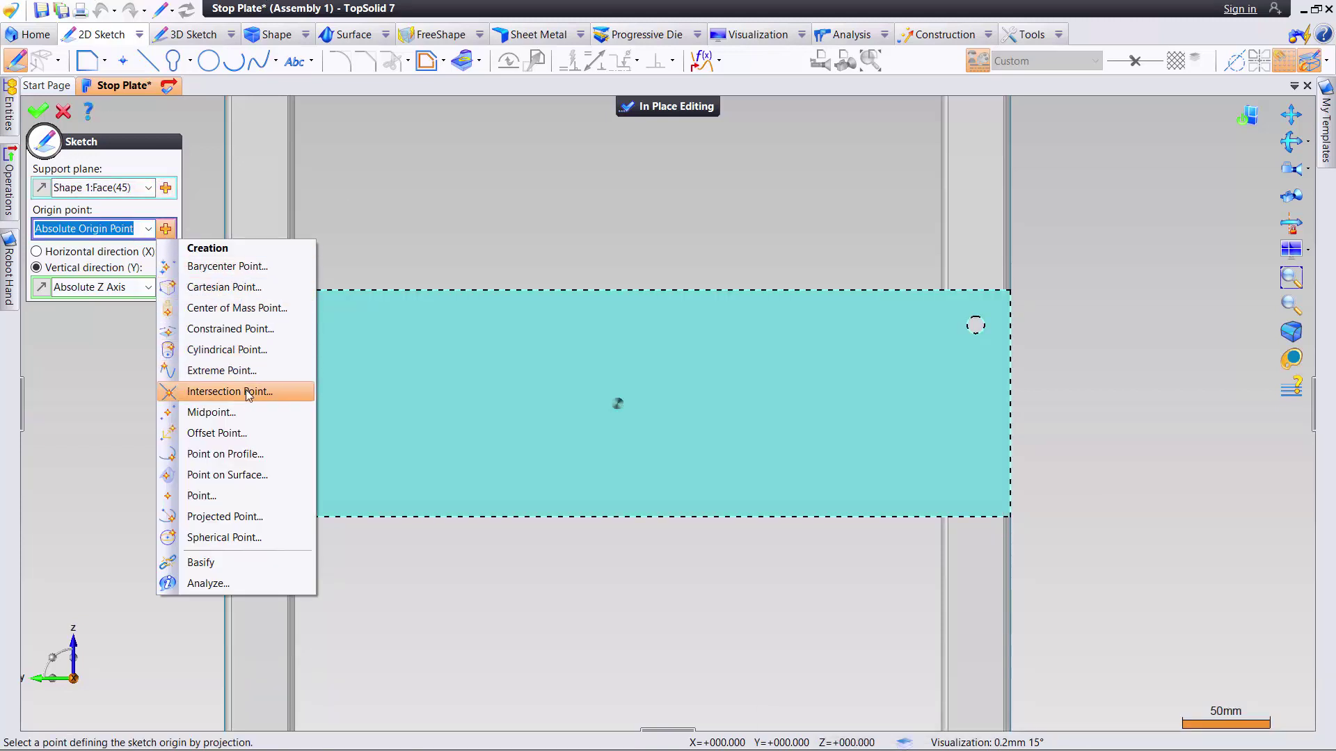
pyautogui.click(244, 413)
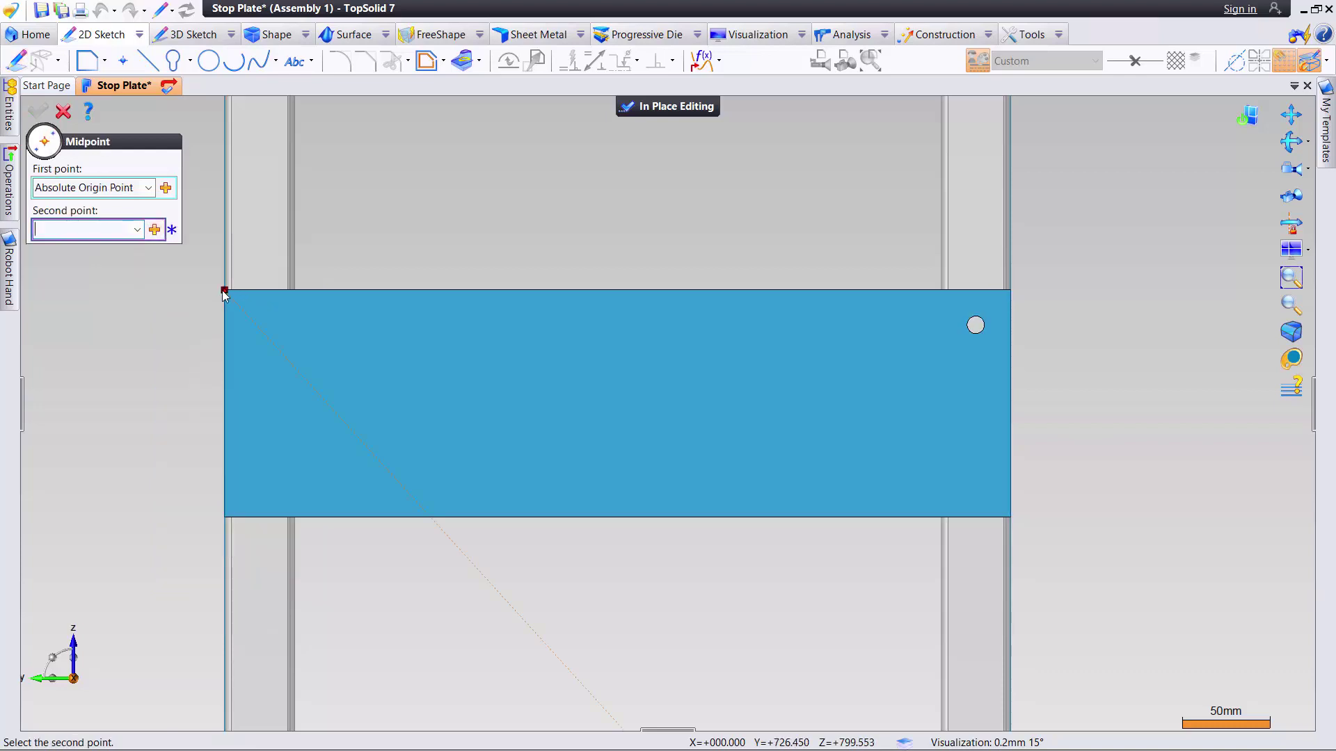
pyautogui.press('Escape')
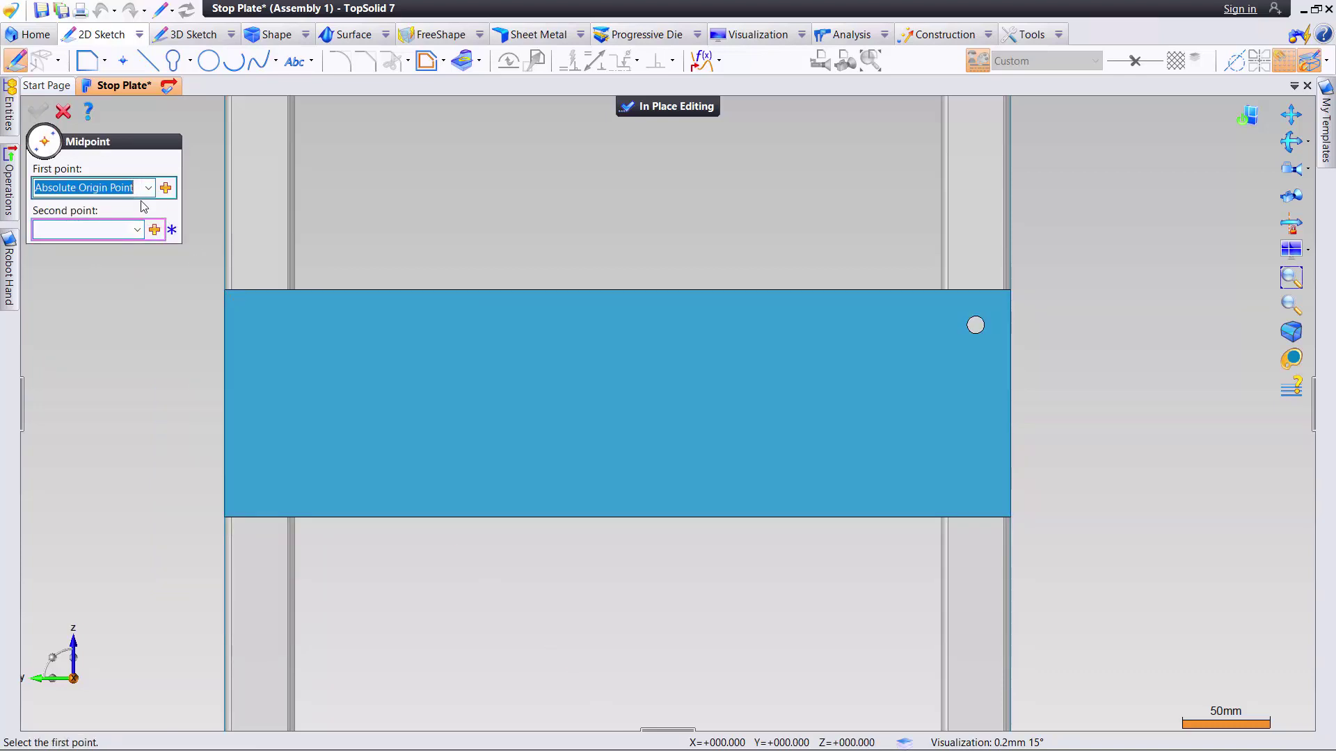
pyautogui.click(213, 286)
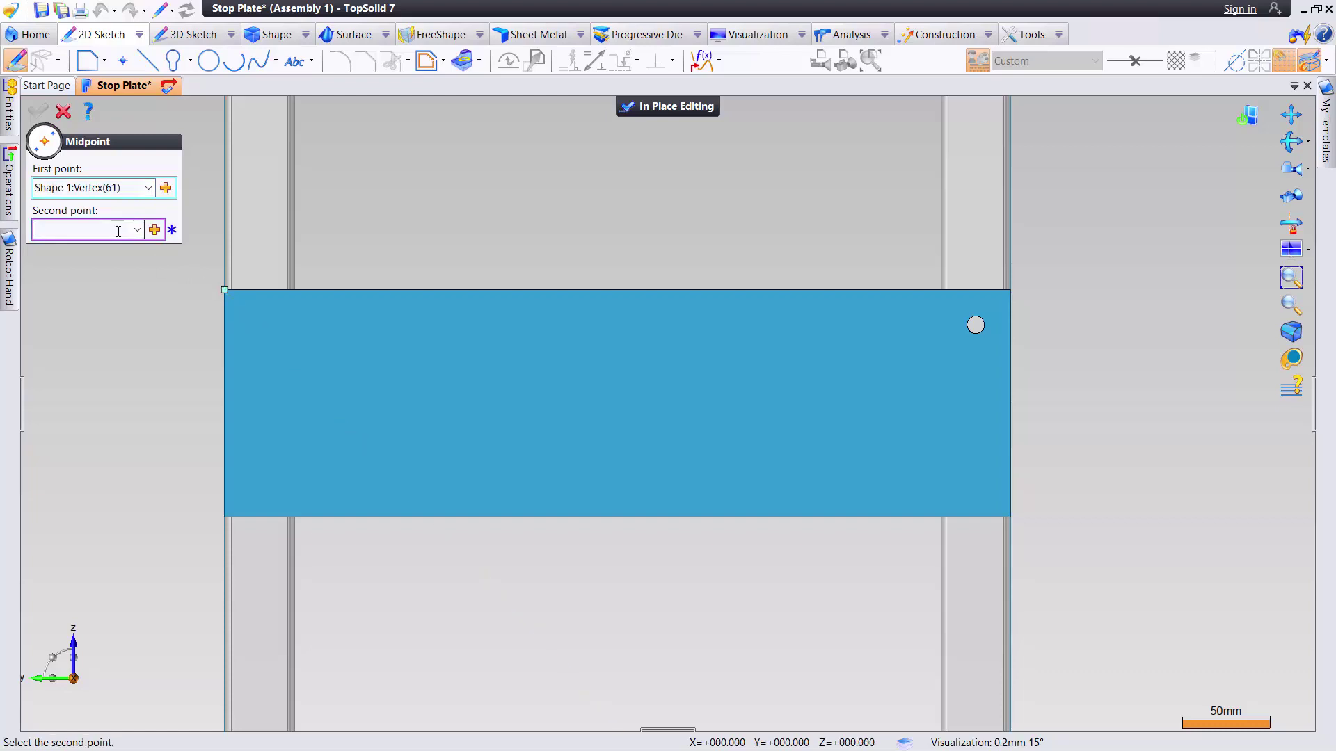
pyautogui.click(1007, 519)
pyautogui.click(39, 112)
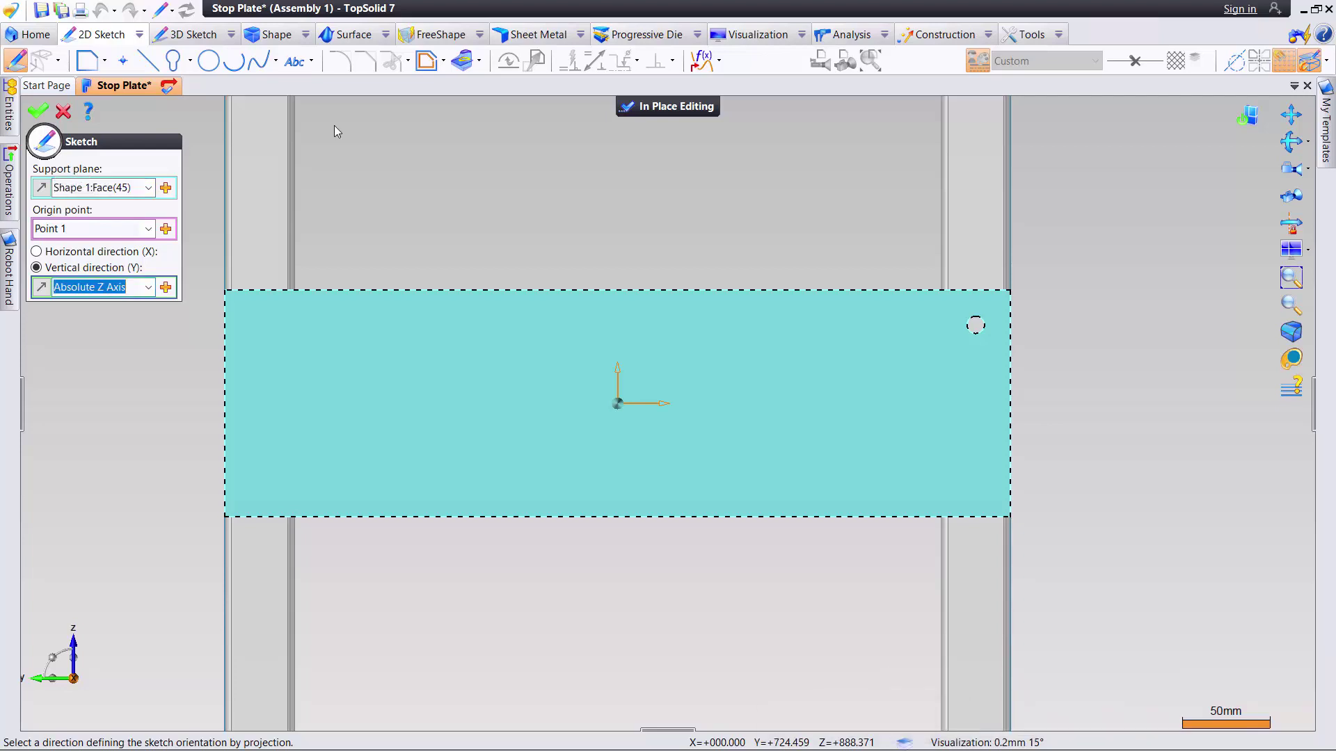
pyautogui.click(39, 112)
# Place an obround profile with 15 mm internal length and 10 mm thickness above and to the right of the origin, and turn it upright
pyautogui.click(174, 60)
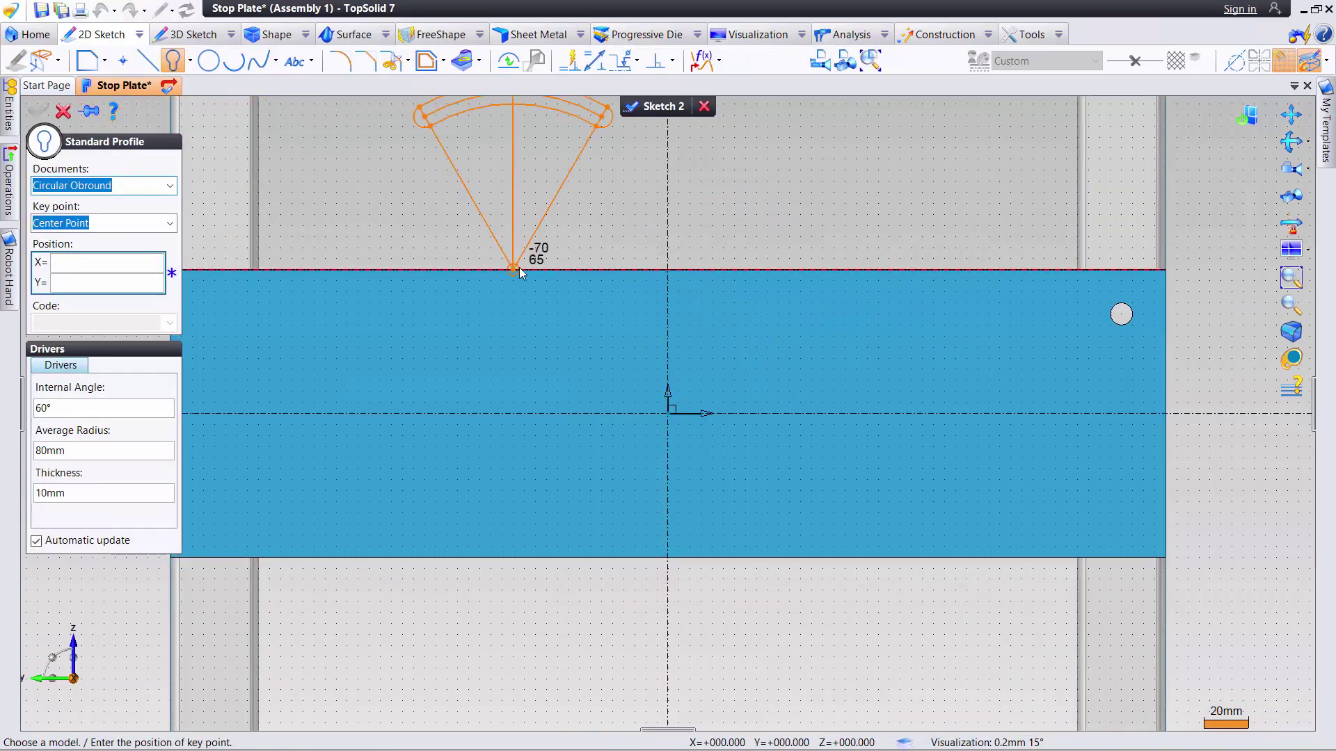
pyautogui.click(170, 187)
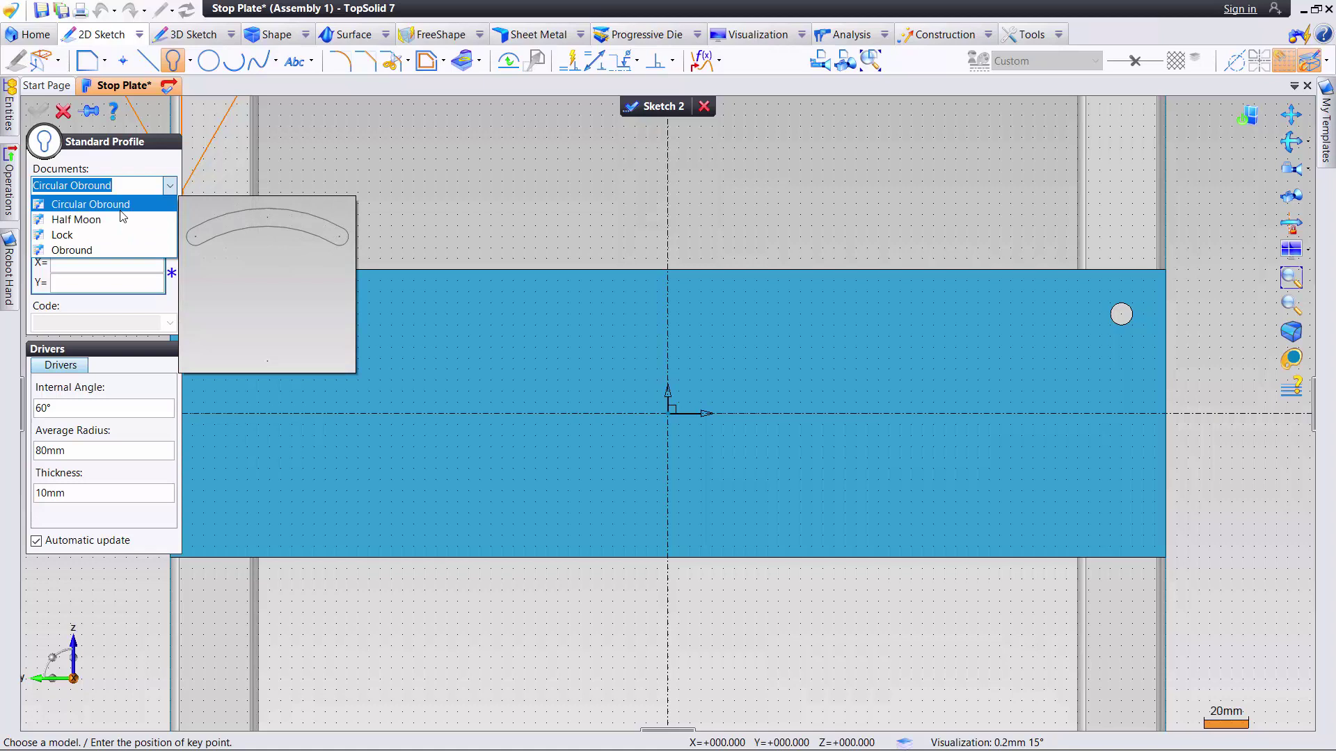
pyautogui.click(122, 252)
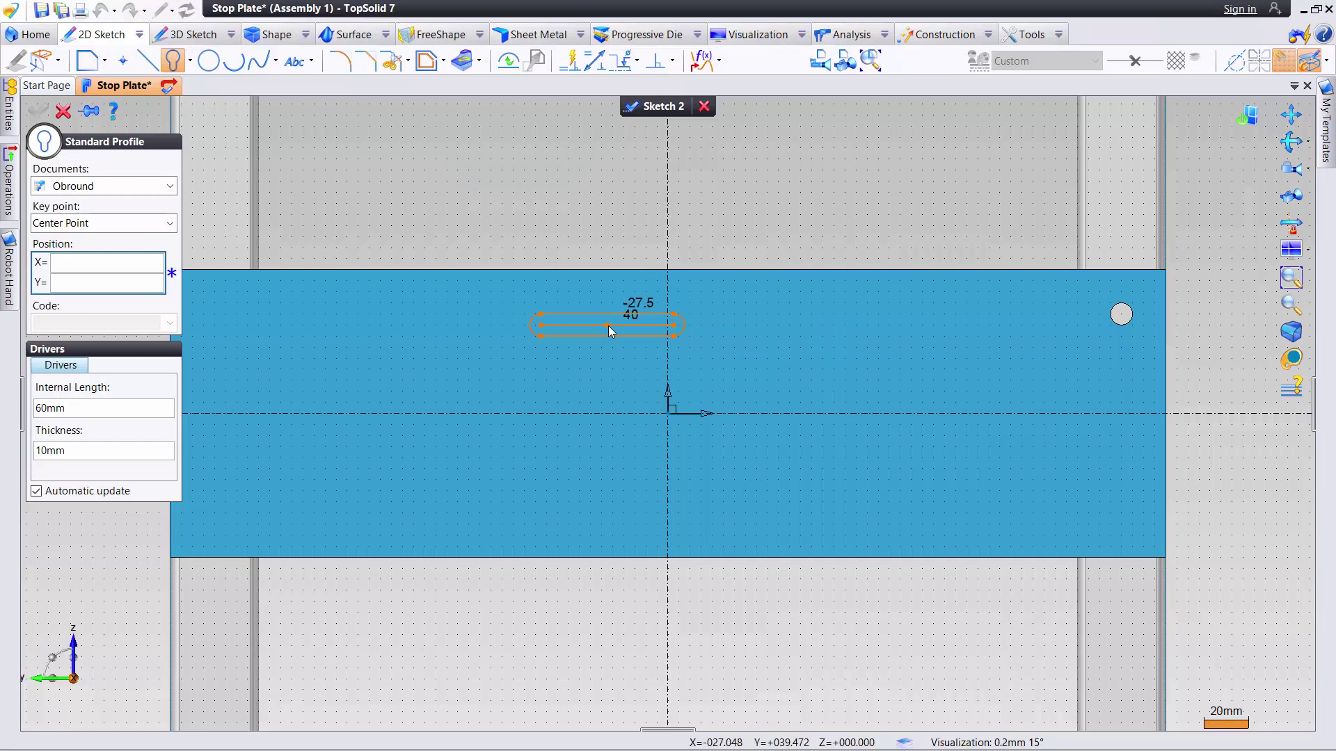
pyautogui.click(58, 409)
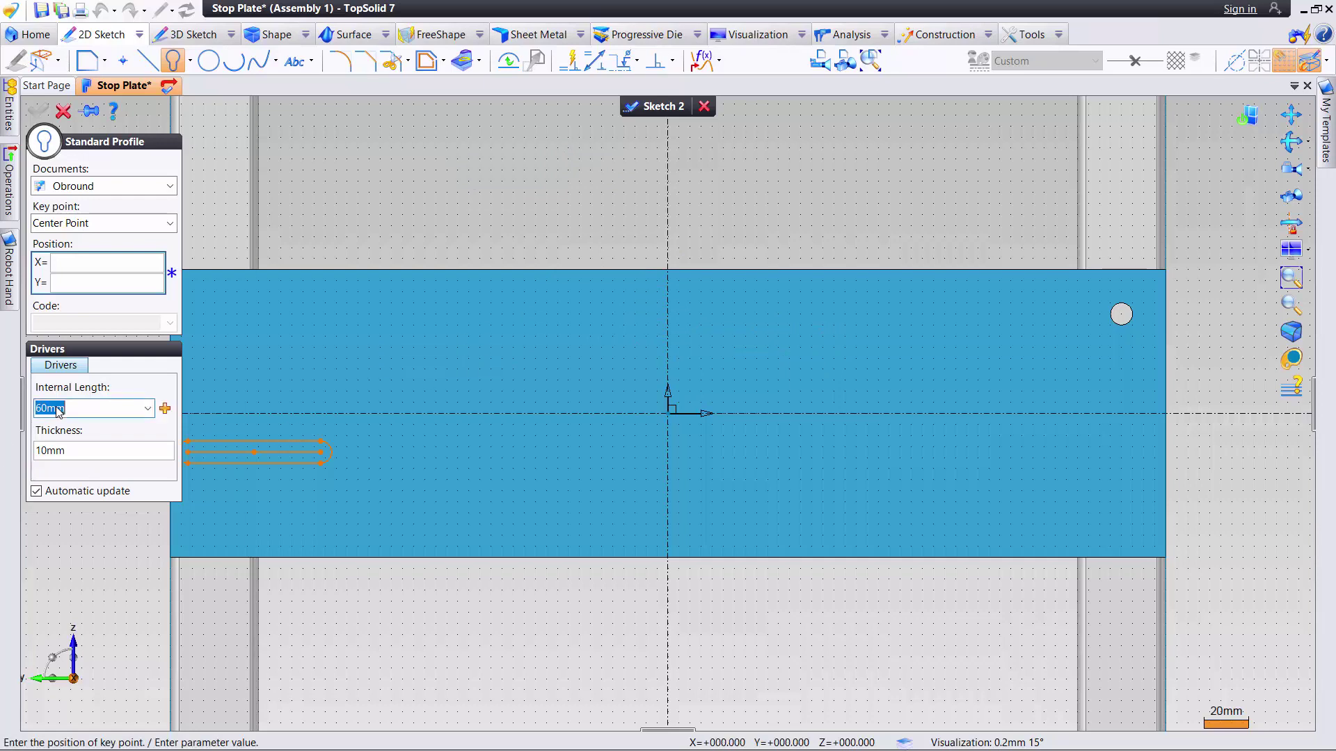
pyautogui.write('15')
pyautogui.click(83, 456)
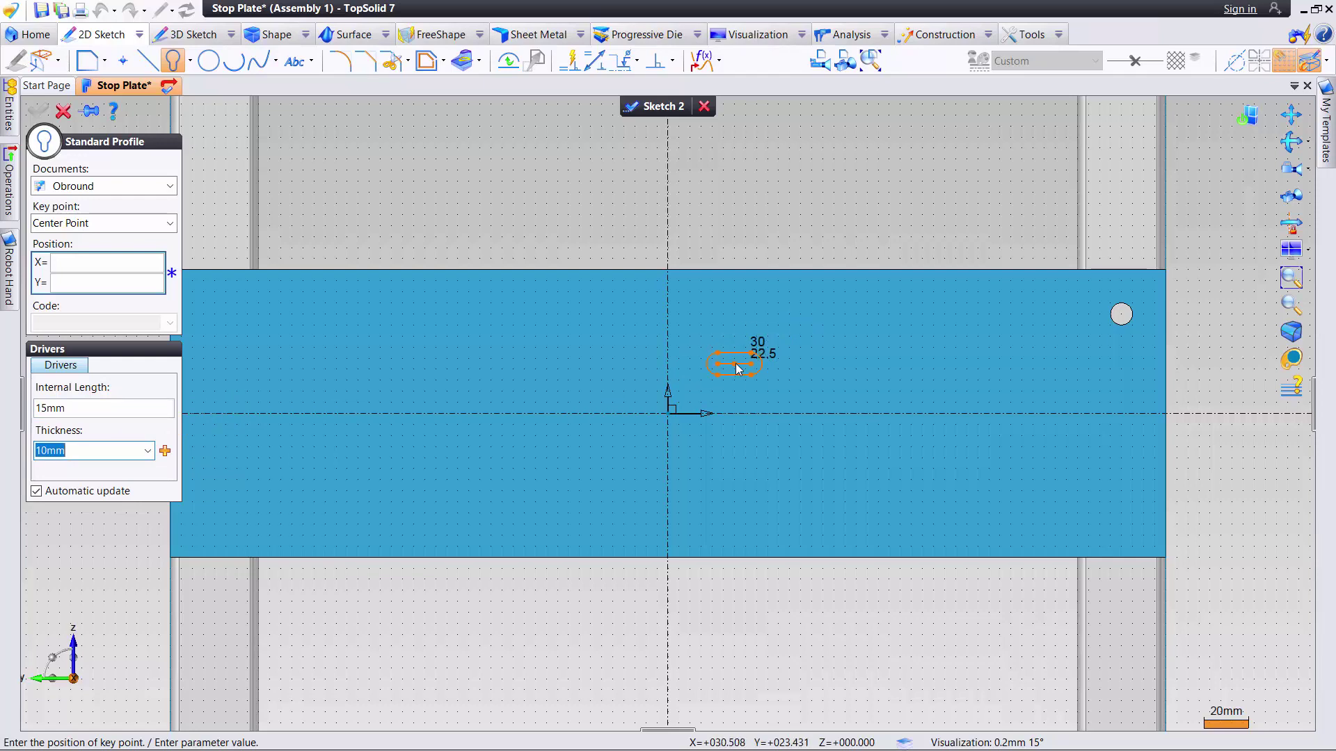
pyautogui.scroll(3, 731, 352)
pyautogui.click(700, 358)
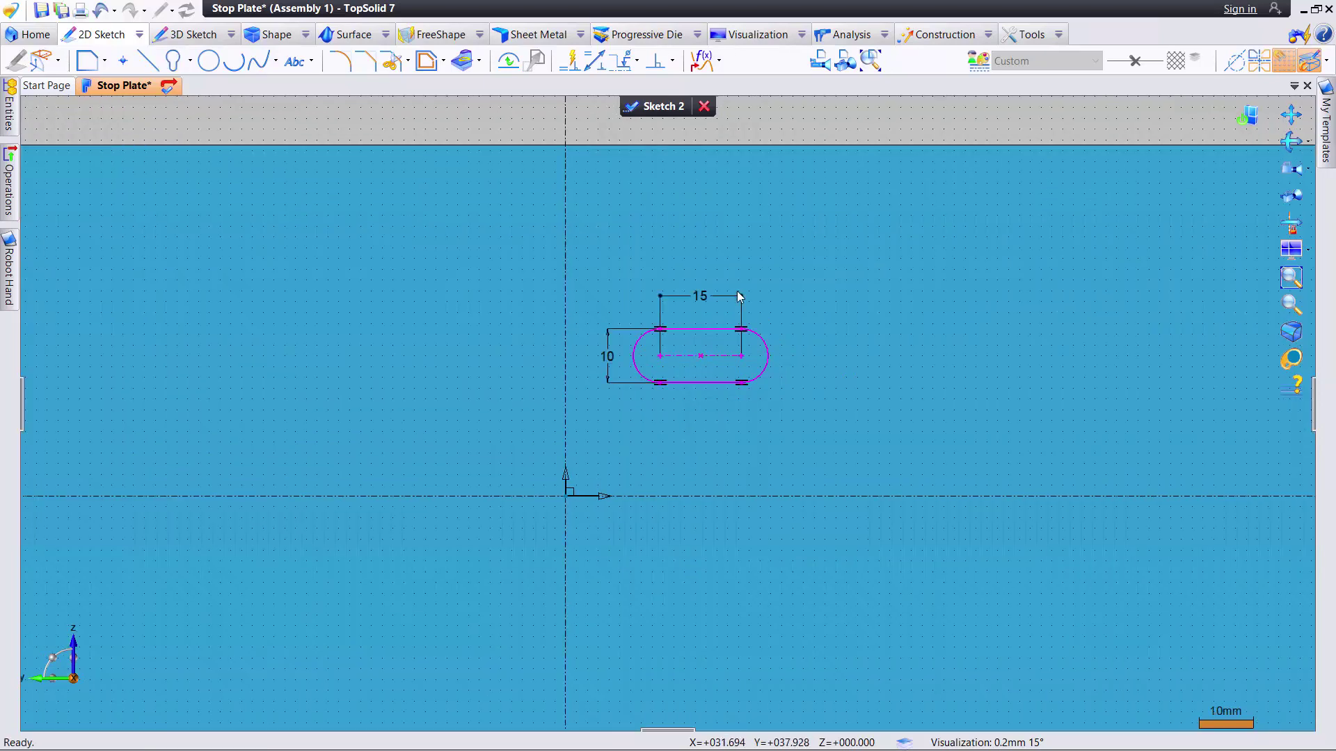
pyautogui.moveTo(659, 366); pyautogui.dragTo(739, 375)
# Dimension the obround's upper arc center at a distance of 221/2 mm from the sketch's vertical axis
pyautogui.click(594, 61)
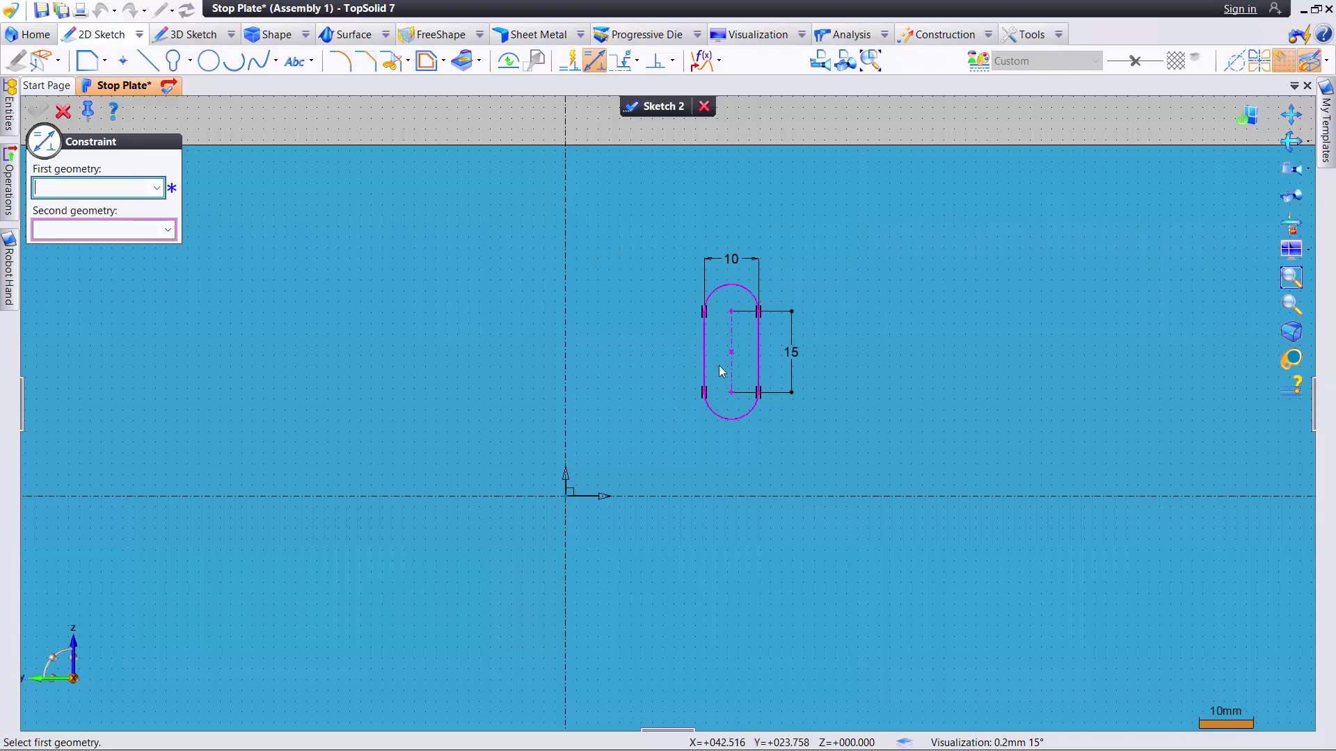
pyautogui.scroll(-2, 725, 366)
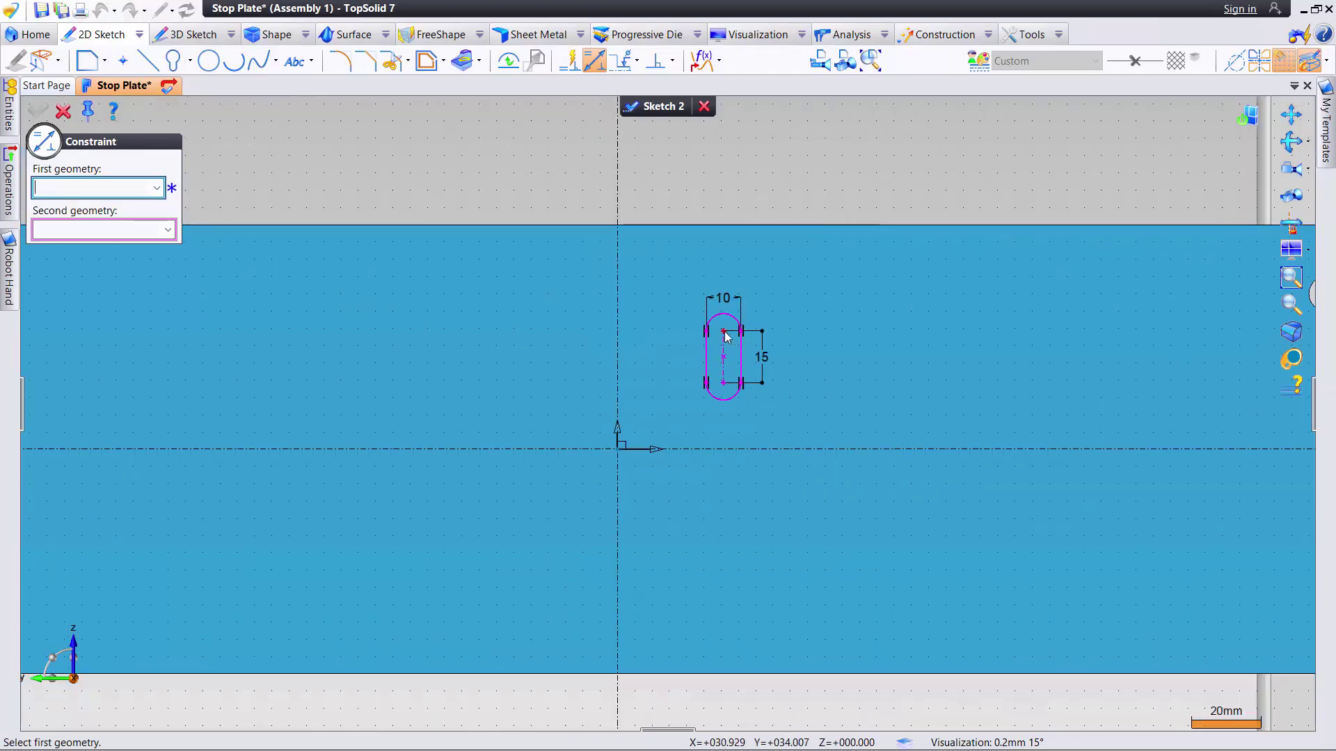
pyautogui.click(724, 331)
pyautogui.click(616, 315)
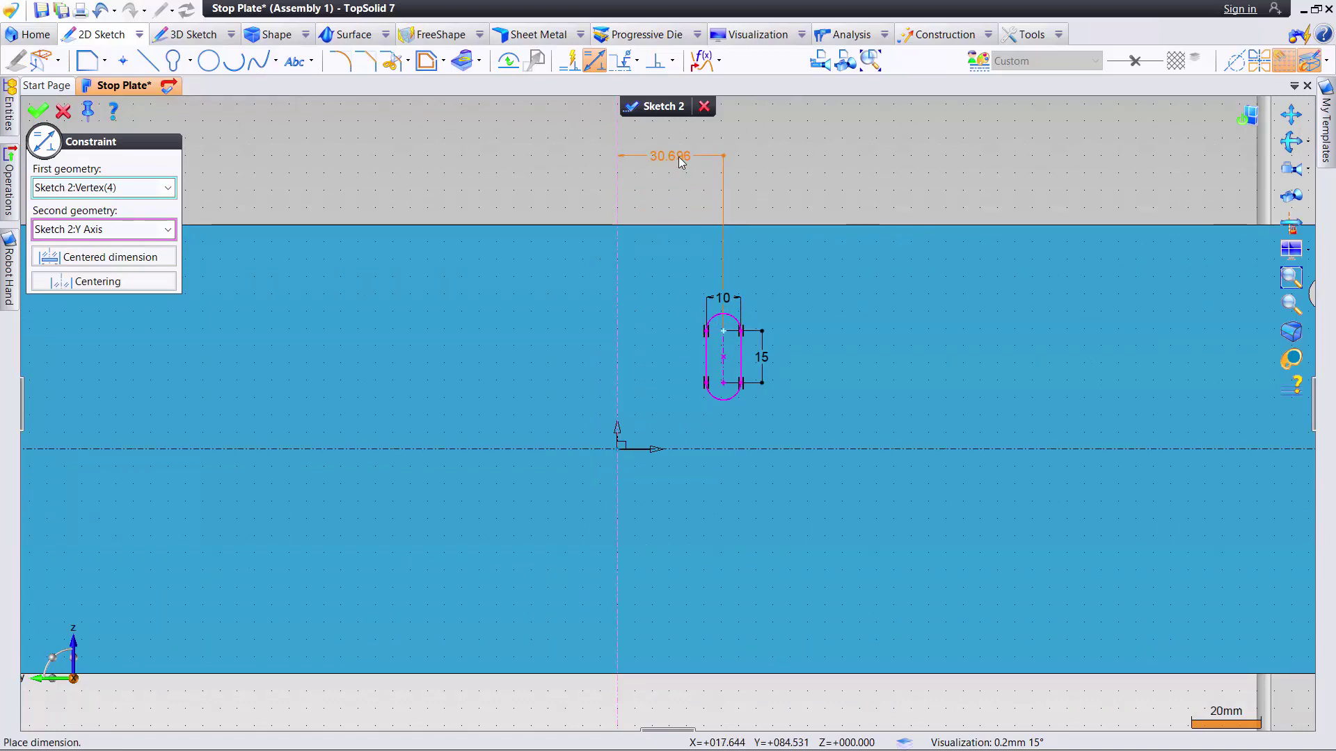
pyautogui.click(678, 157)
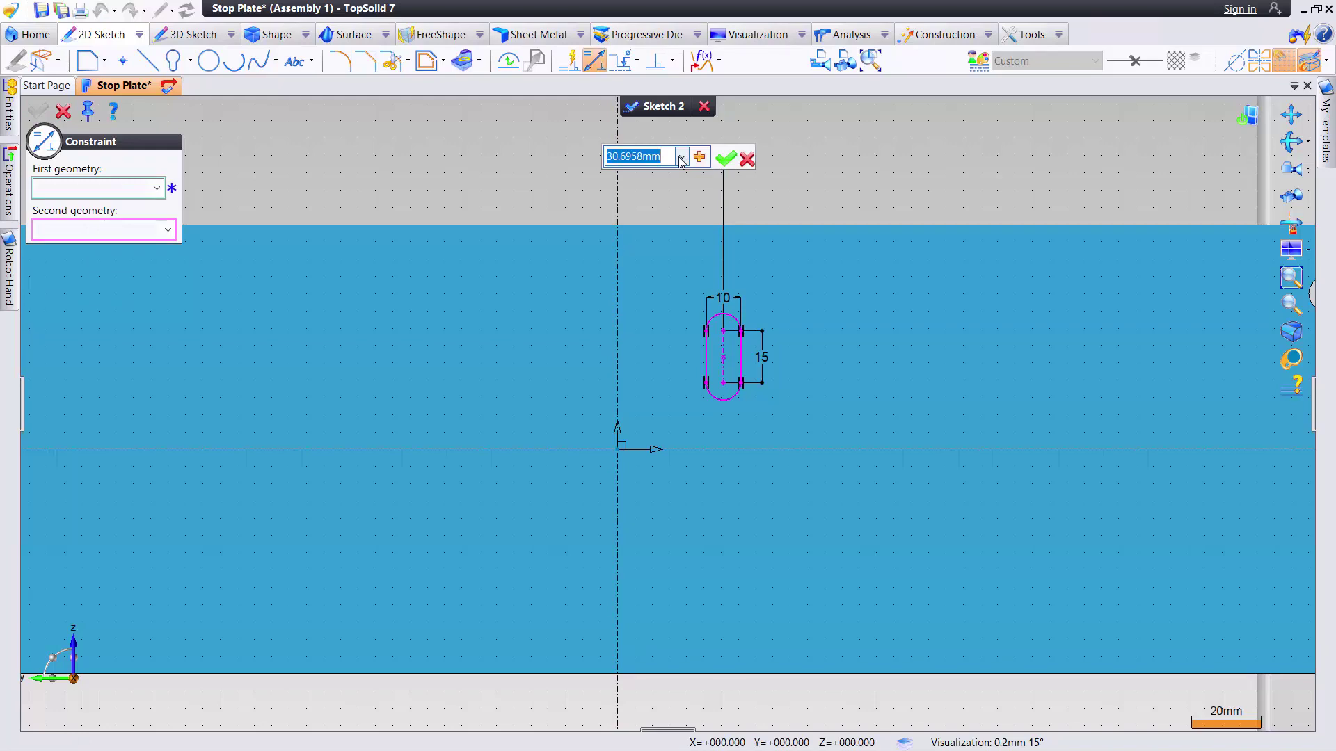
pyautogui.write('221/2')
pyautogui.press('Return')
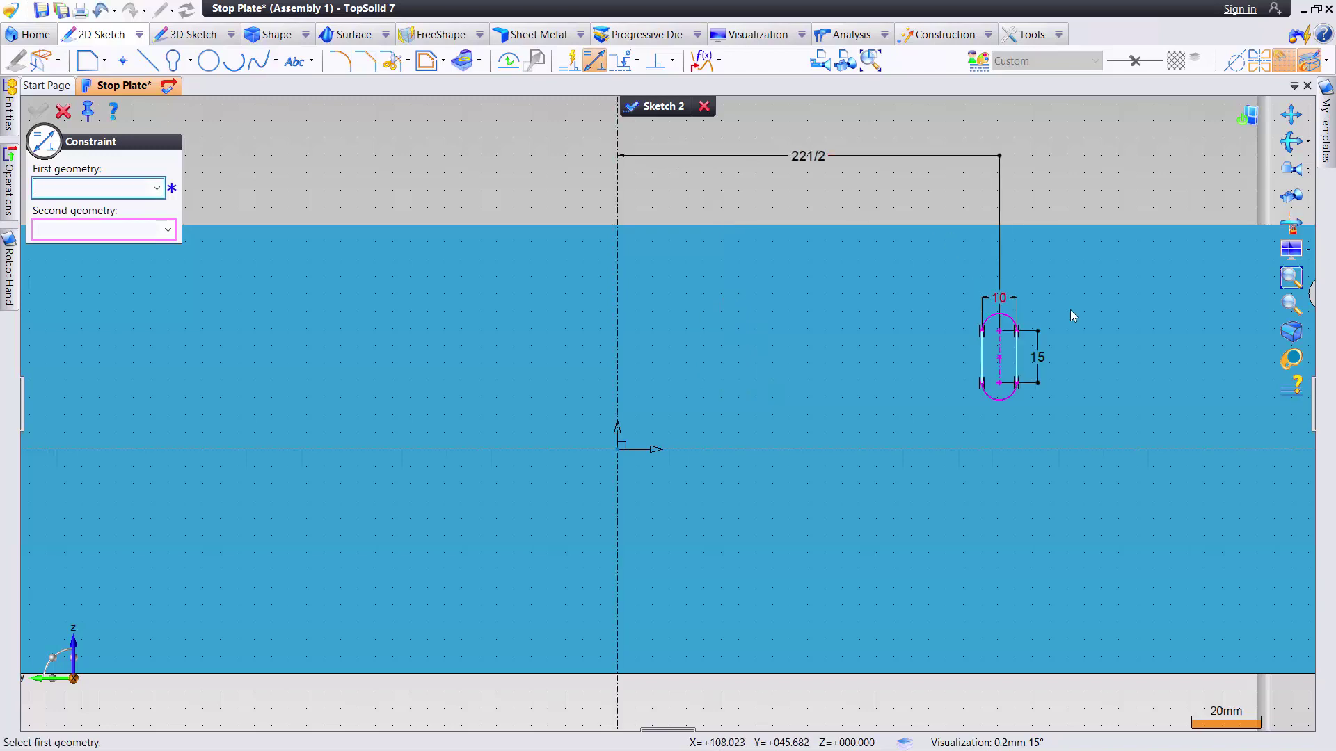
pyautogui.scroll(-1, 1071, 311)
pyautogui.moveTo(1031, 377); pyautogui.dragTo(847, 379, button='middle')
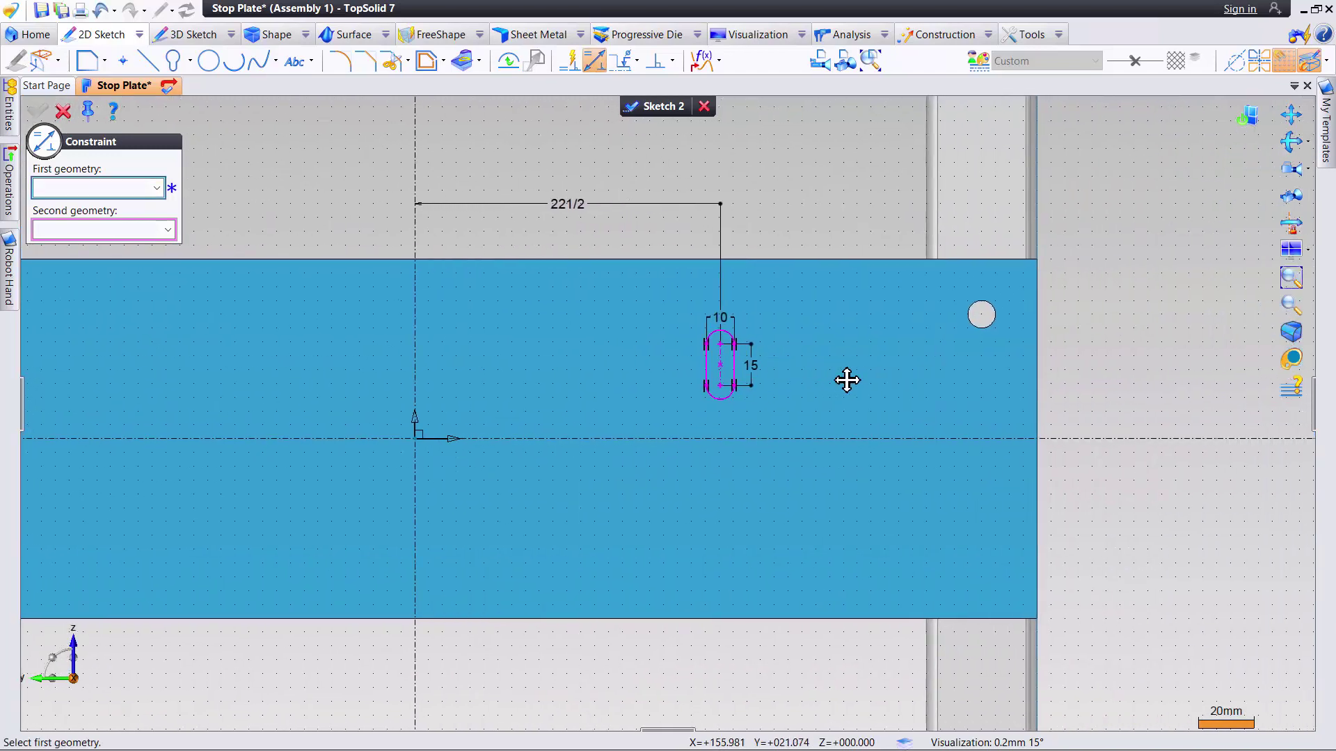
# Cut the obround sketch into the plate as a pocket with a depth of 56 mm
pyautogui.click(674, 116)
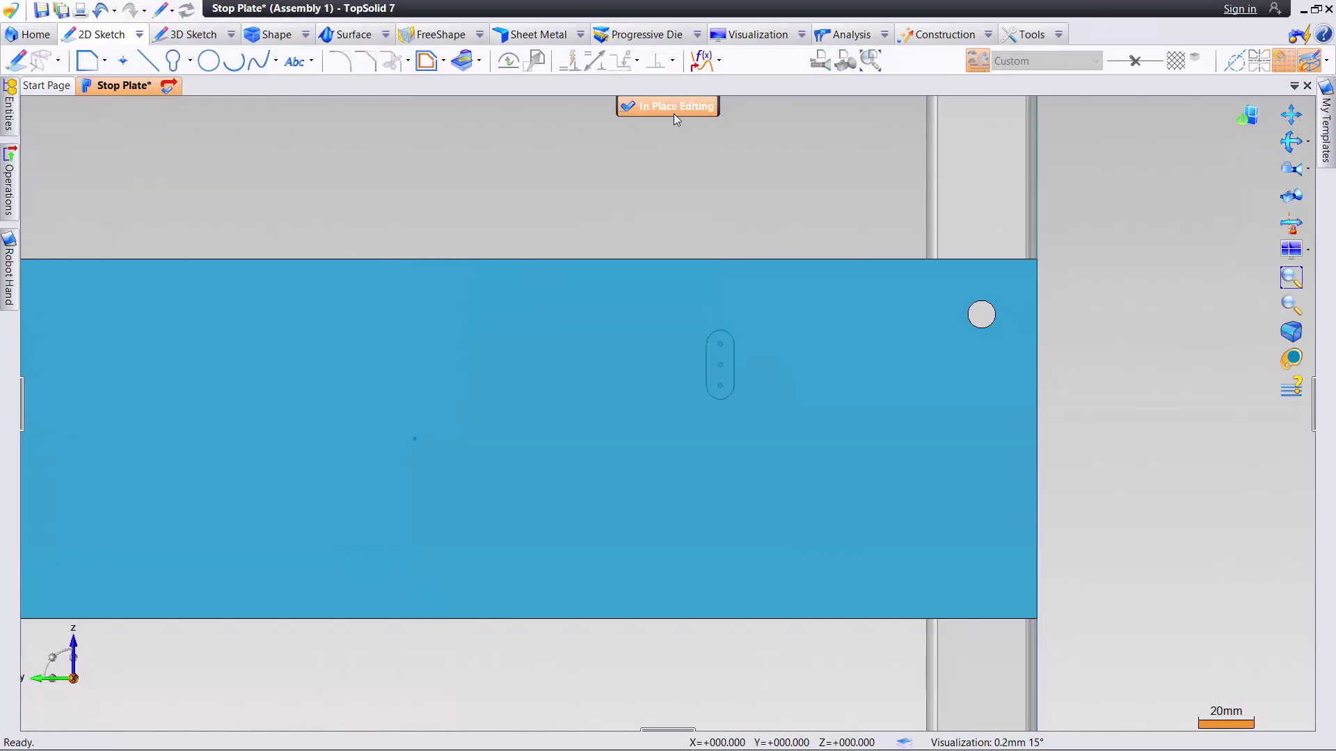
pyautogui.rightClick(728, 358)
pyautogui.click(761, 201)
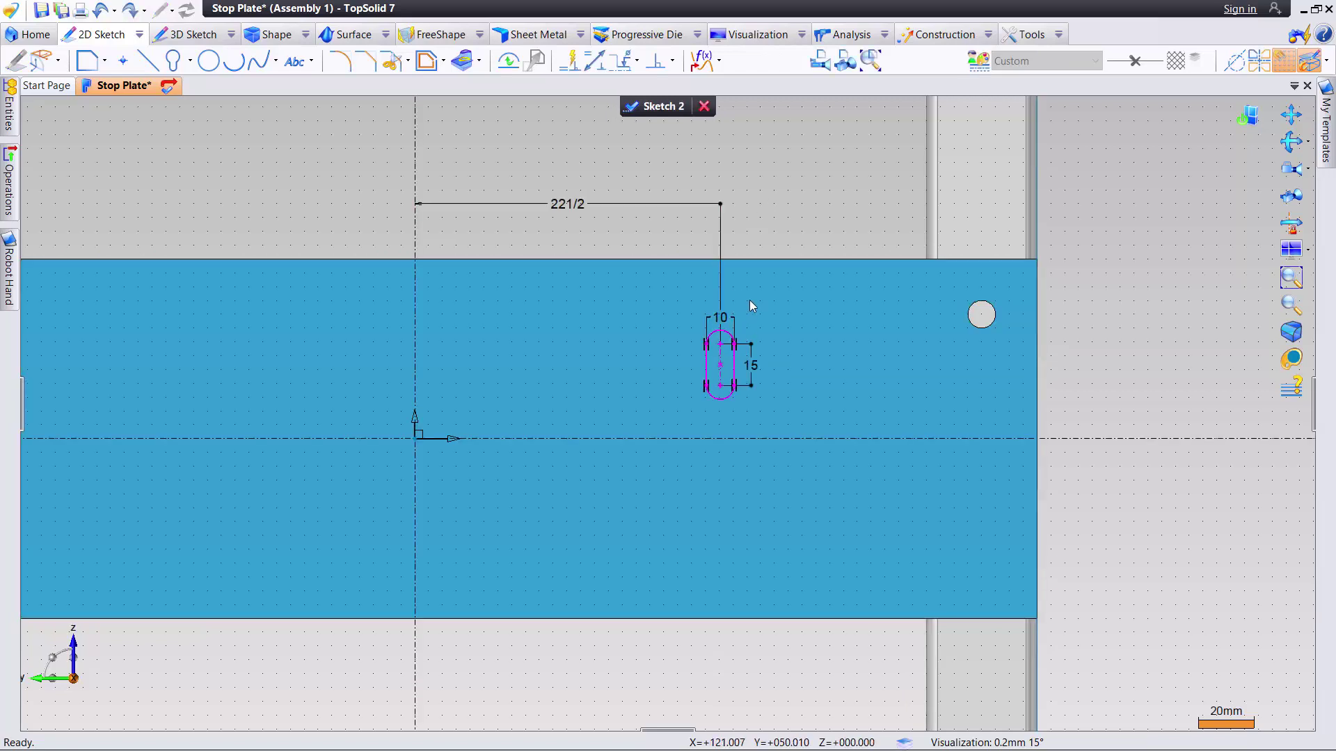
pyautogui.rightClick(721, 355)
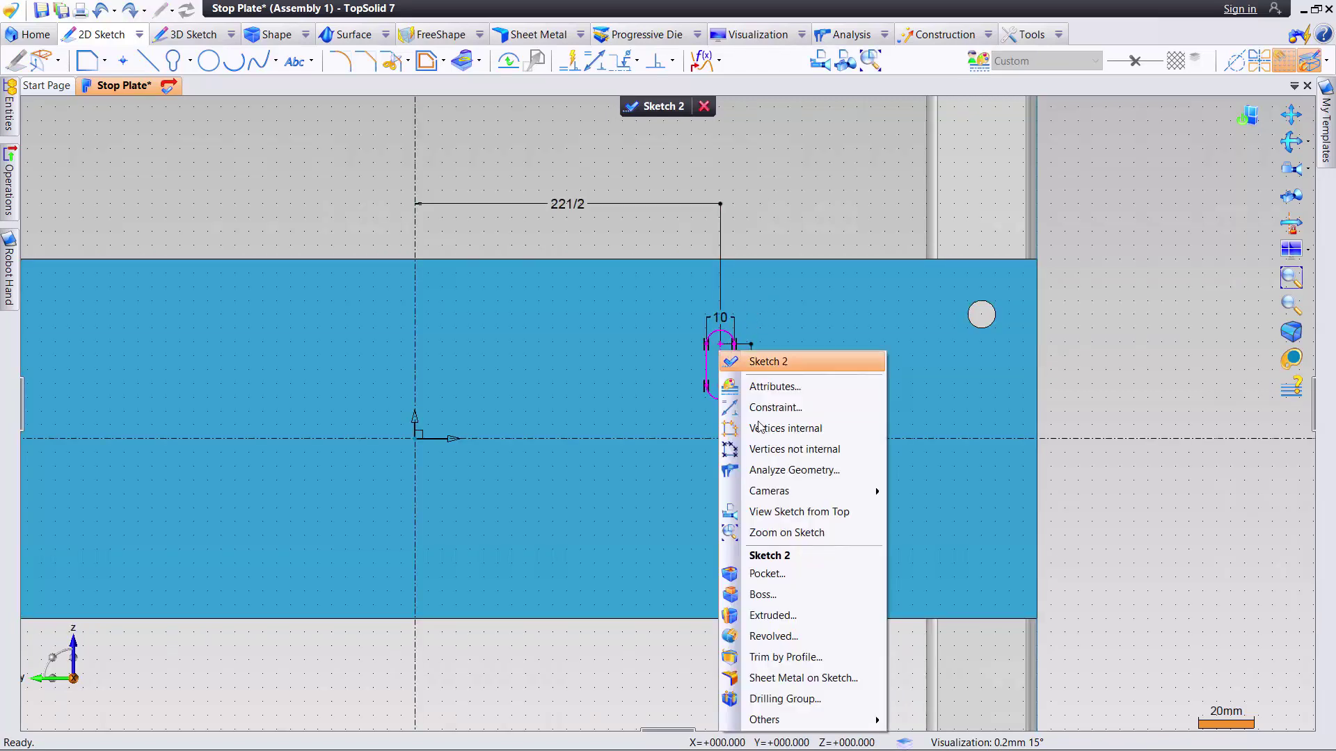
pyautogui.click(784, 580)
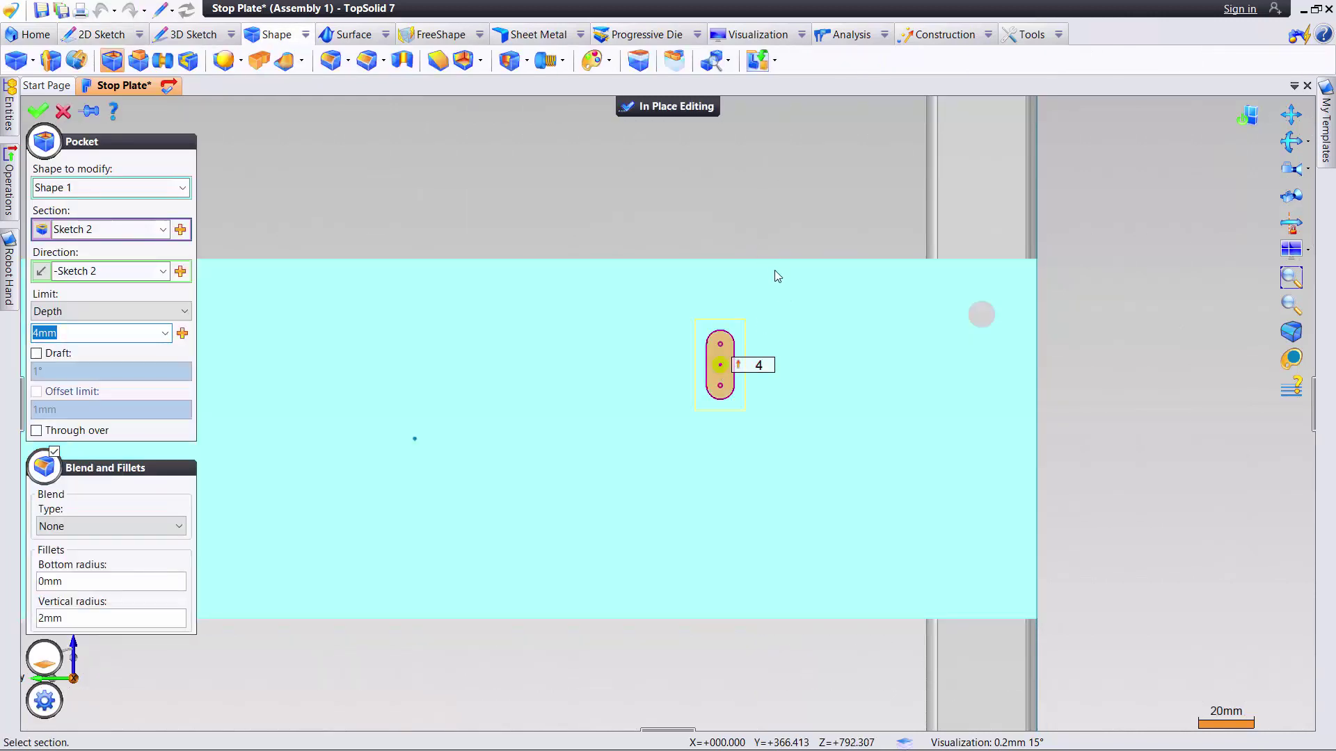
pyautogui.moveTo(777, 276); pyautogui.dragTo(753, 357, button='middle')
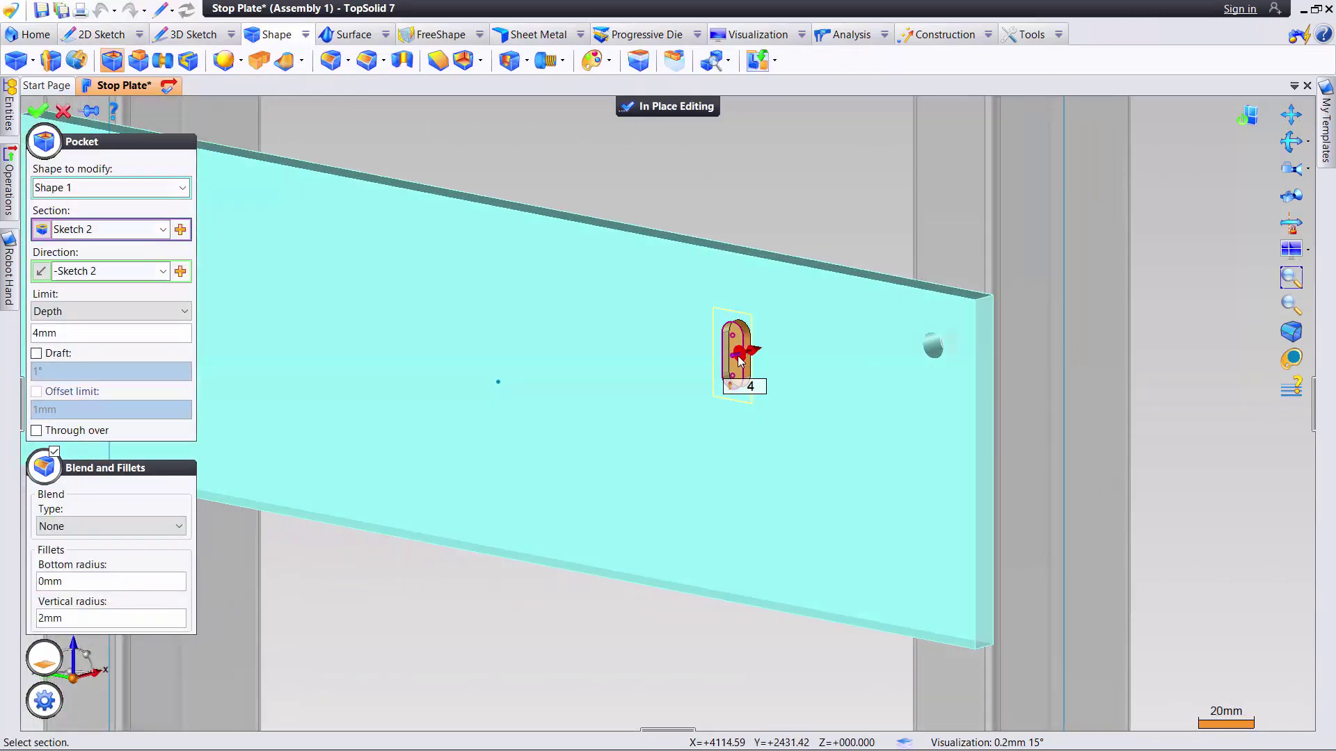
pyautogui.moveTo(739, 360); pyautogui.dragTo(833, 341)
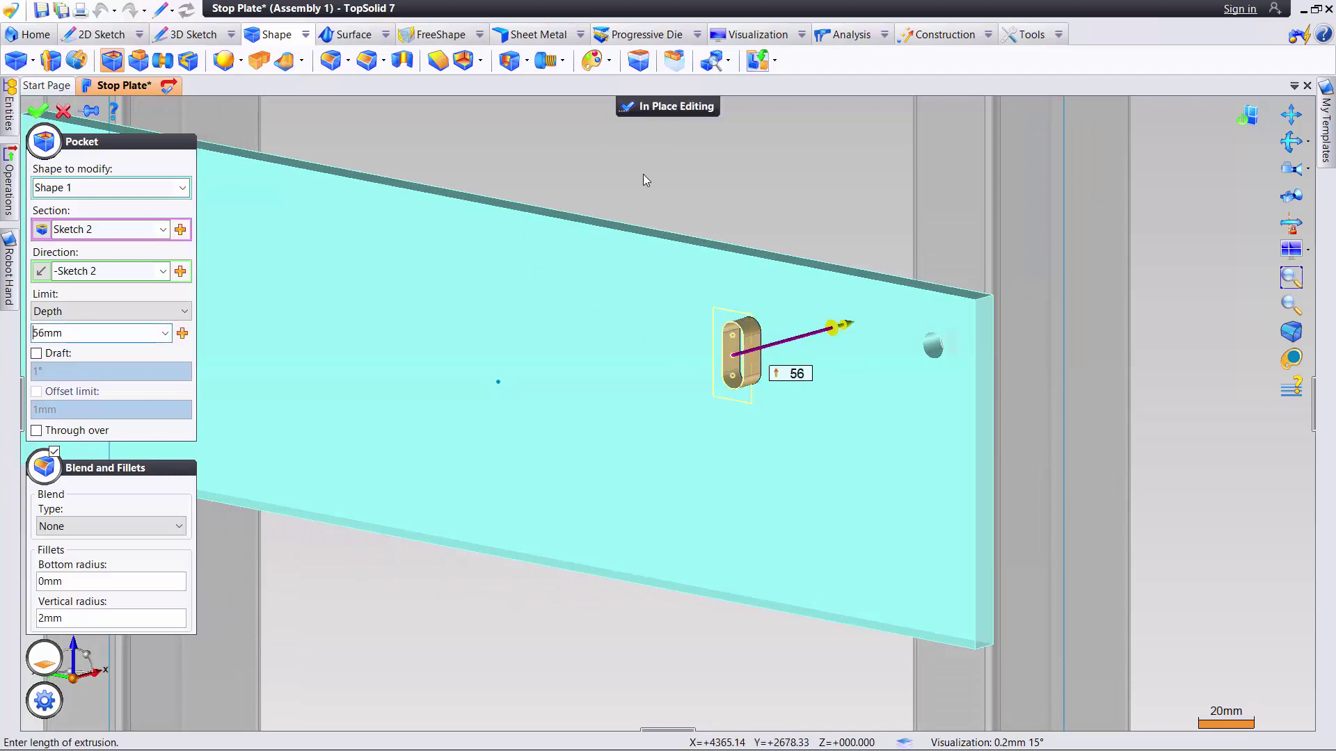
pyautogui.rightClick(697, 227)
pyautogui.click(764, 200)
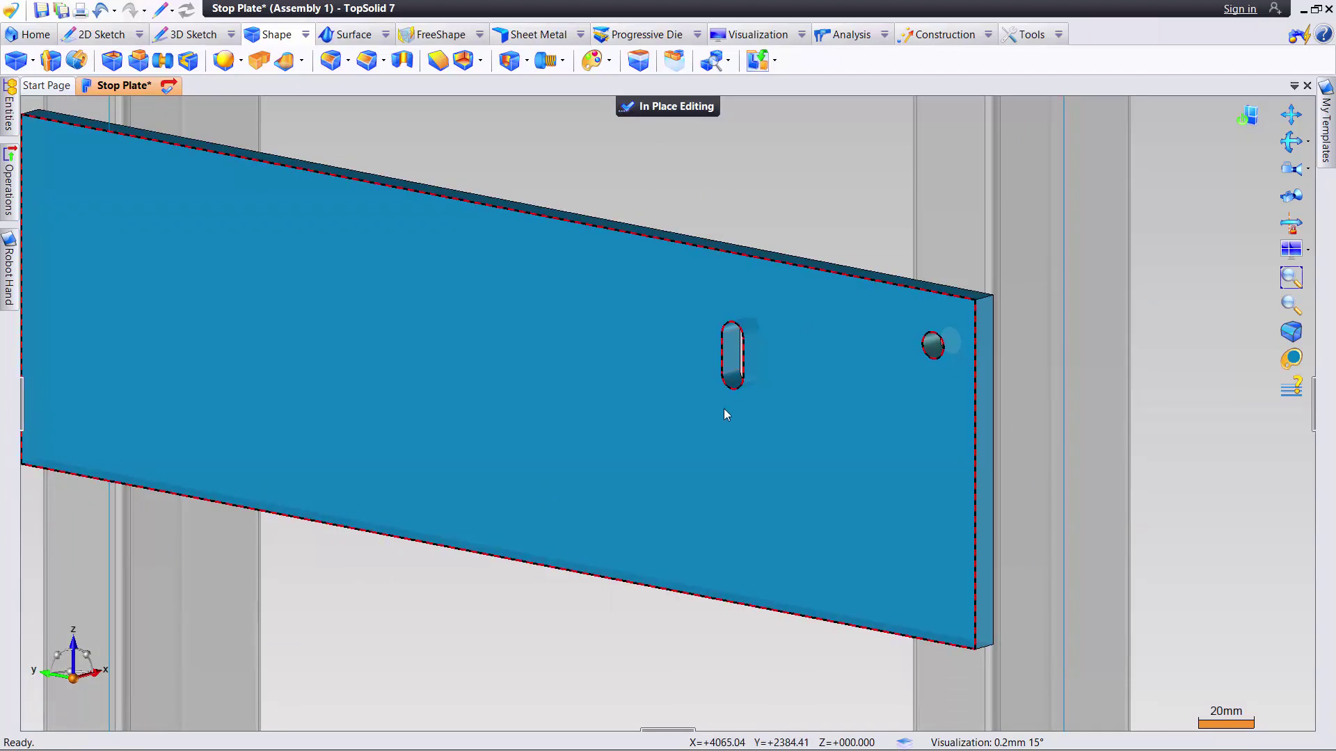
# Start a Repetition with the obround pocket and the drilled hole as the operations to repeat
pyautogui.moveTo(647, 413); pyautogui.dragTo(838, 378, button='middle')
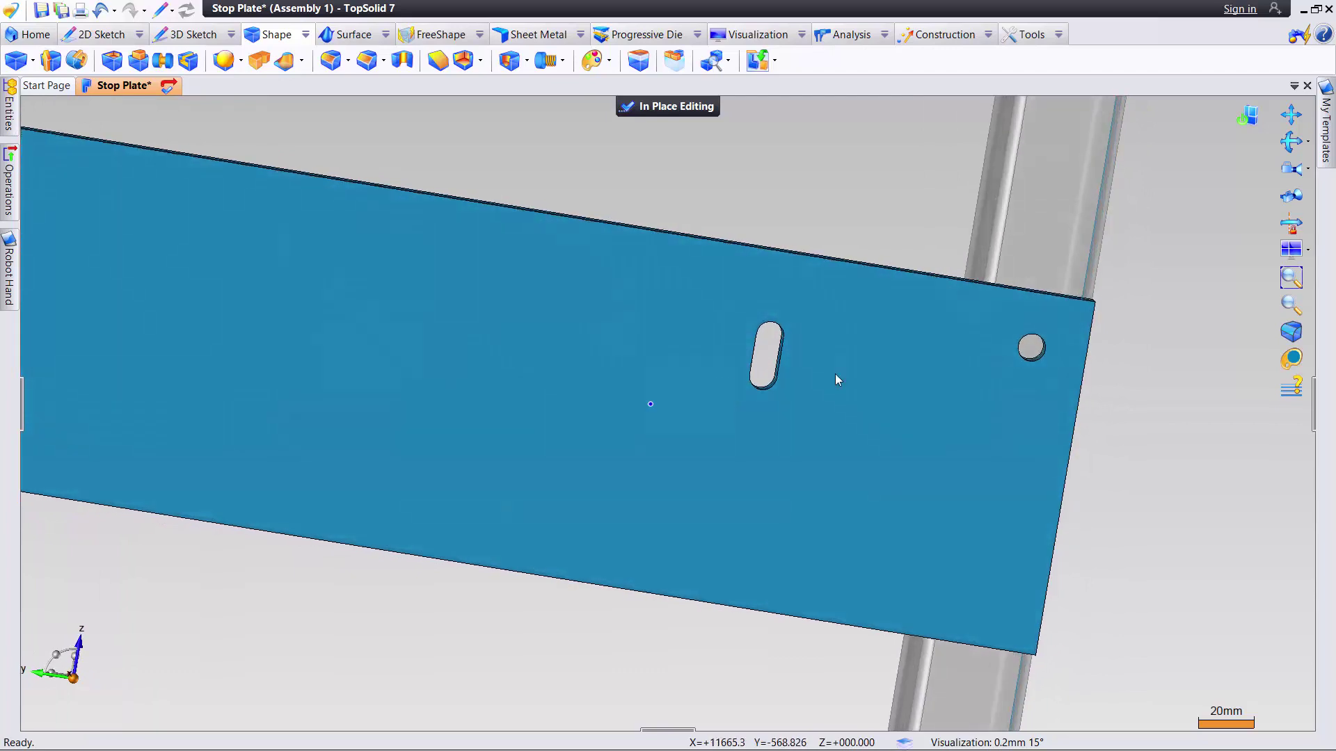
pyautogui.click(1291, 171)
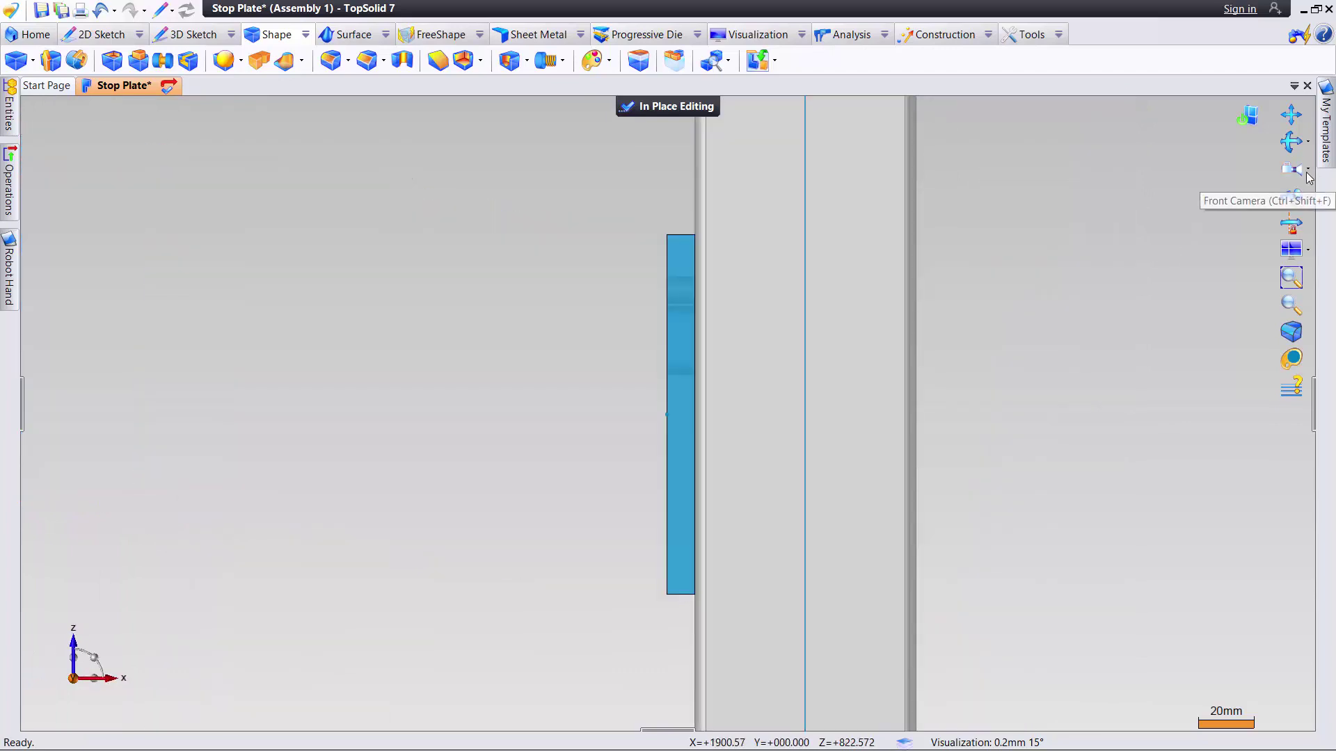
pyautogui.click(1307, 171)
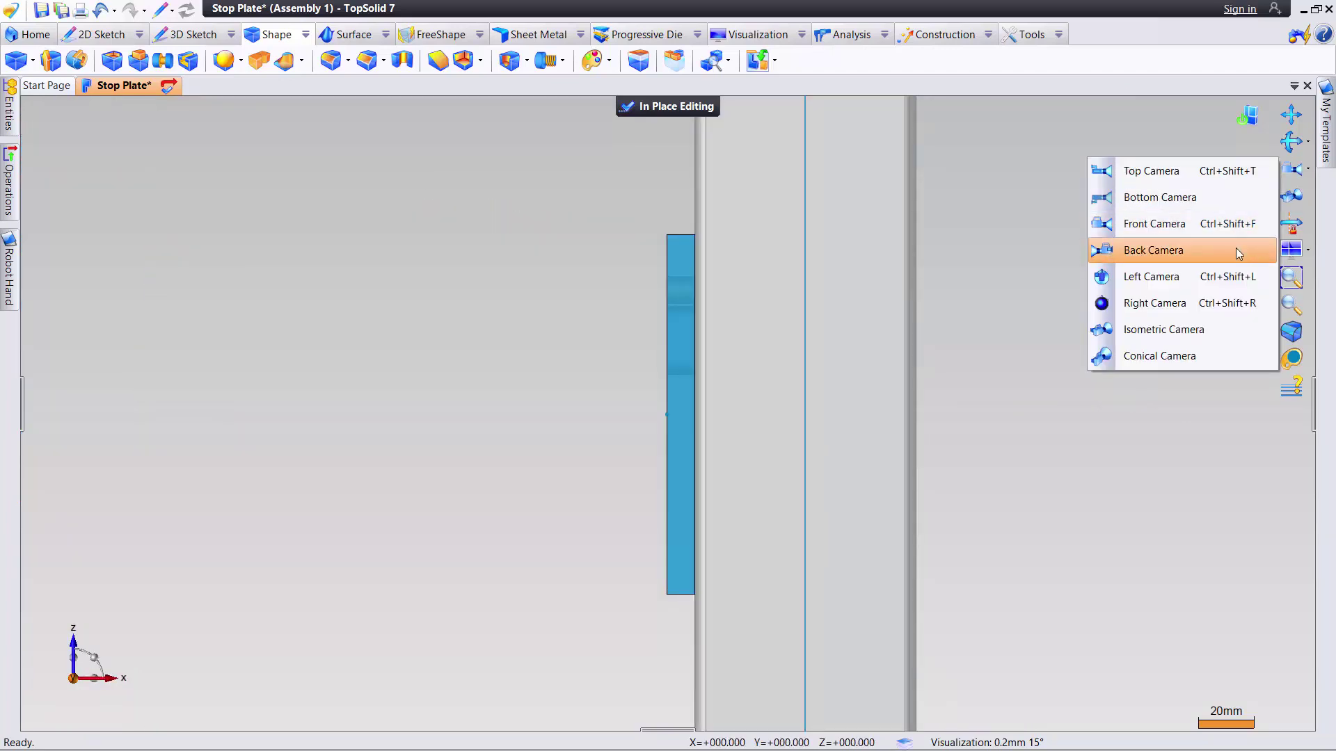
pyautogui.click(1224, 230)
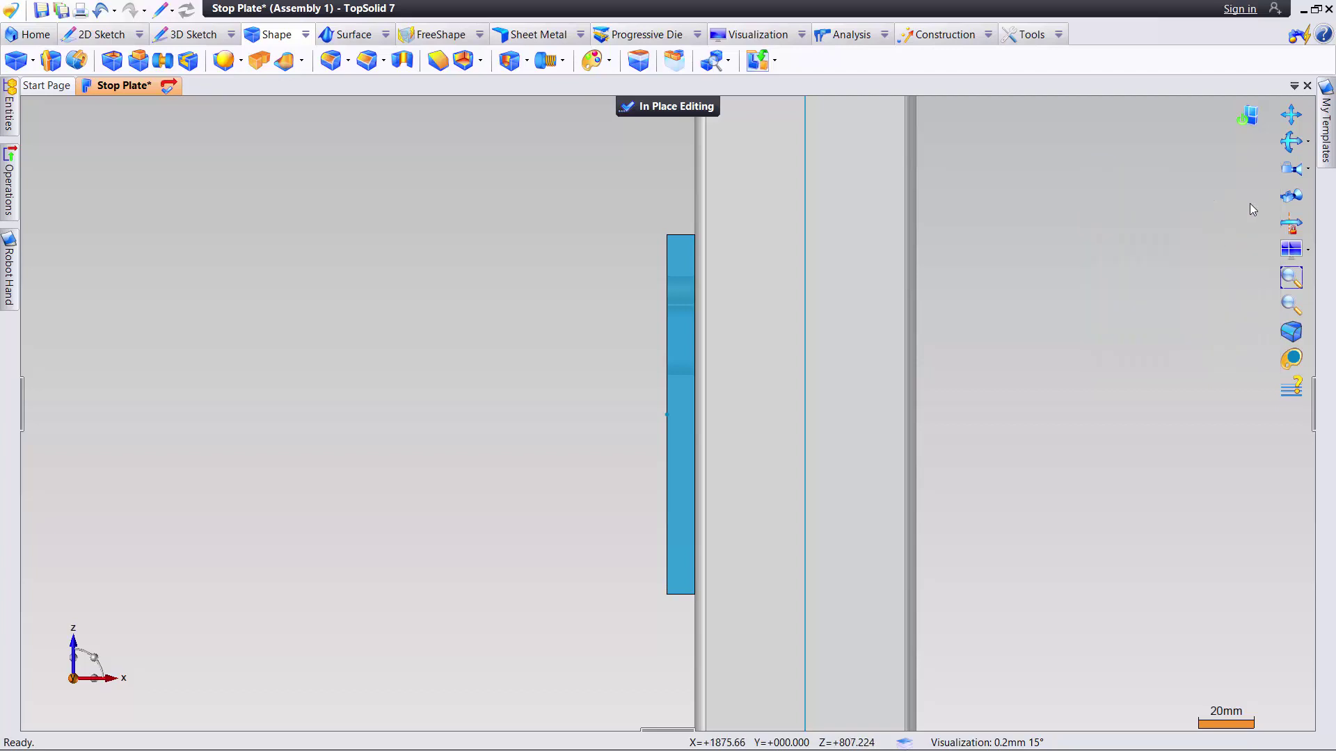
pyautogui.click(1308, 170)
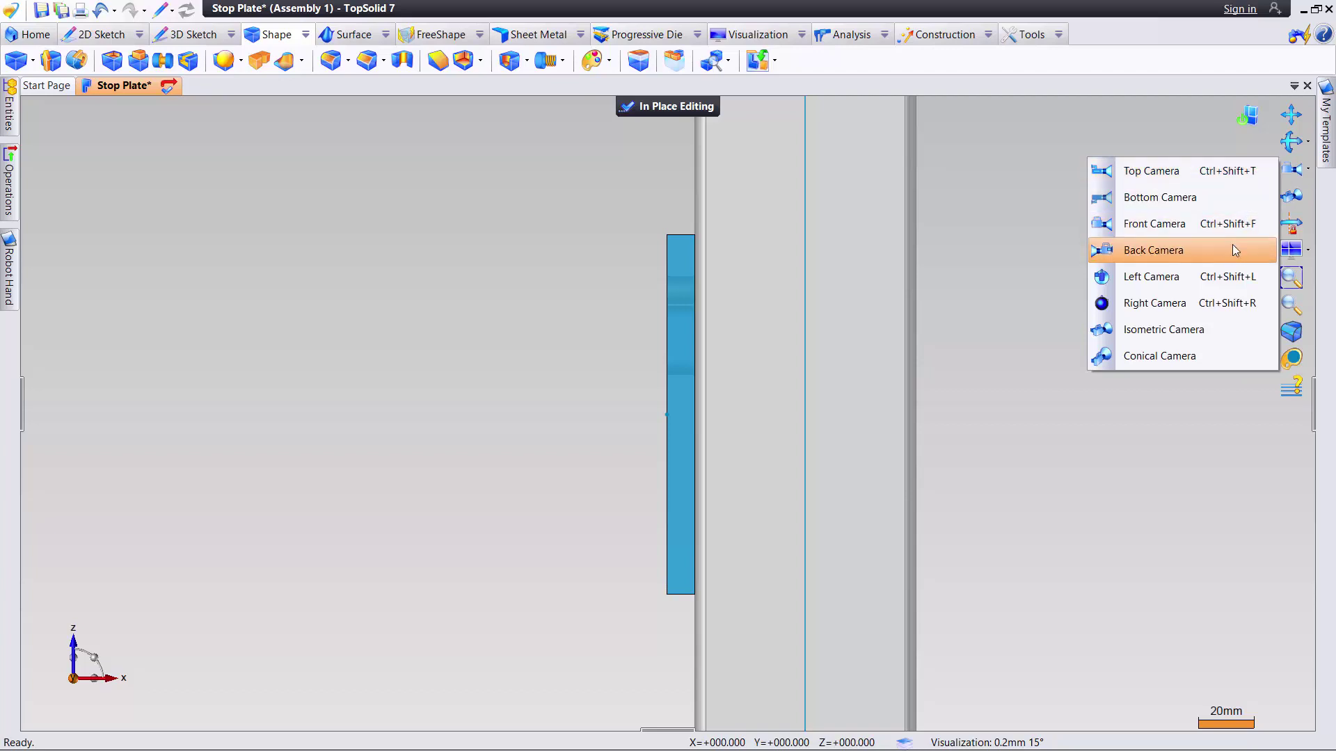
pyautogui.click(1236, 277)
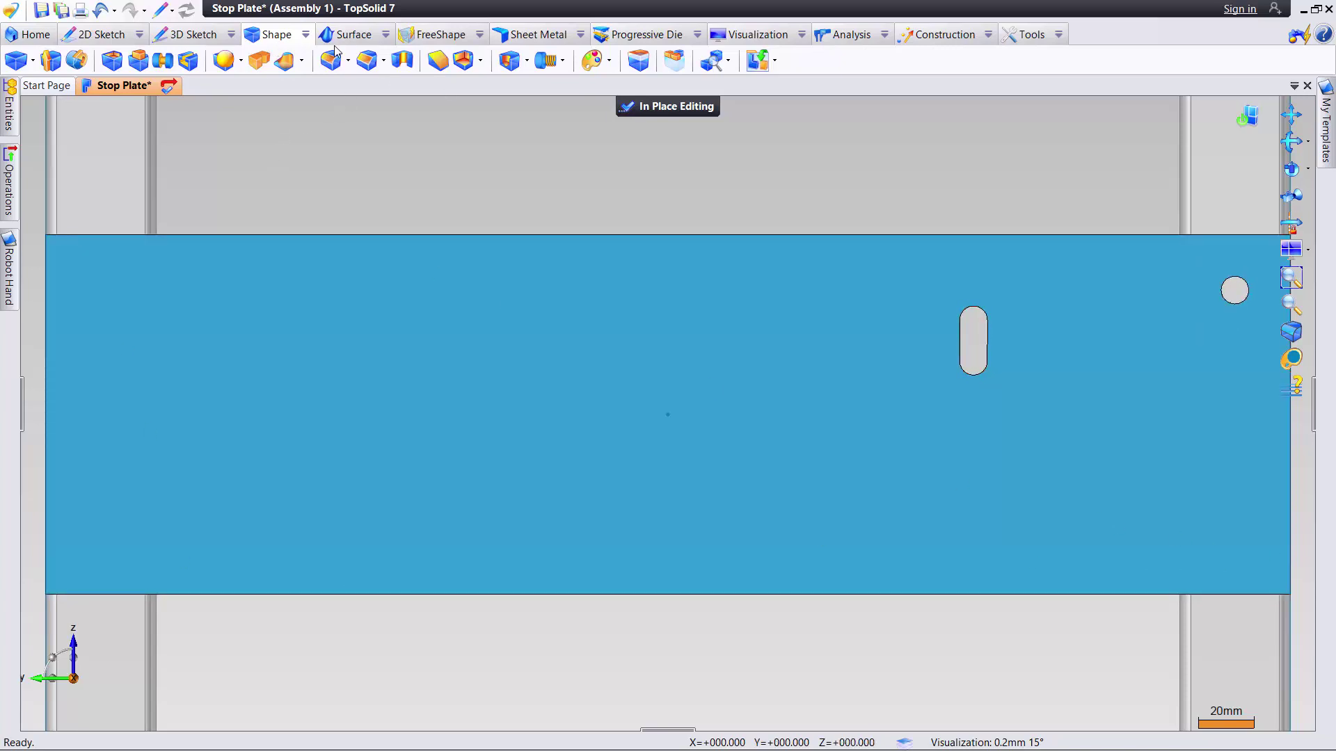
pyautogui.click(674, 61)
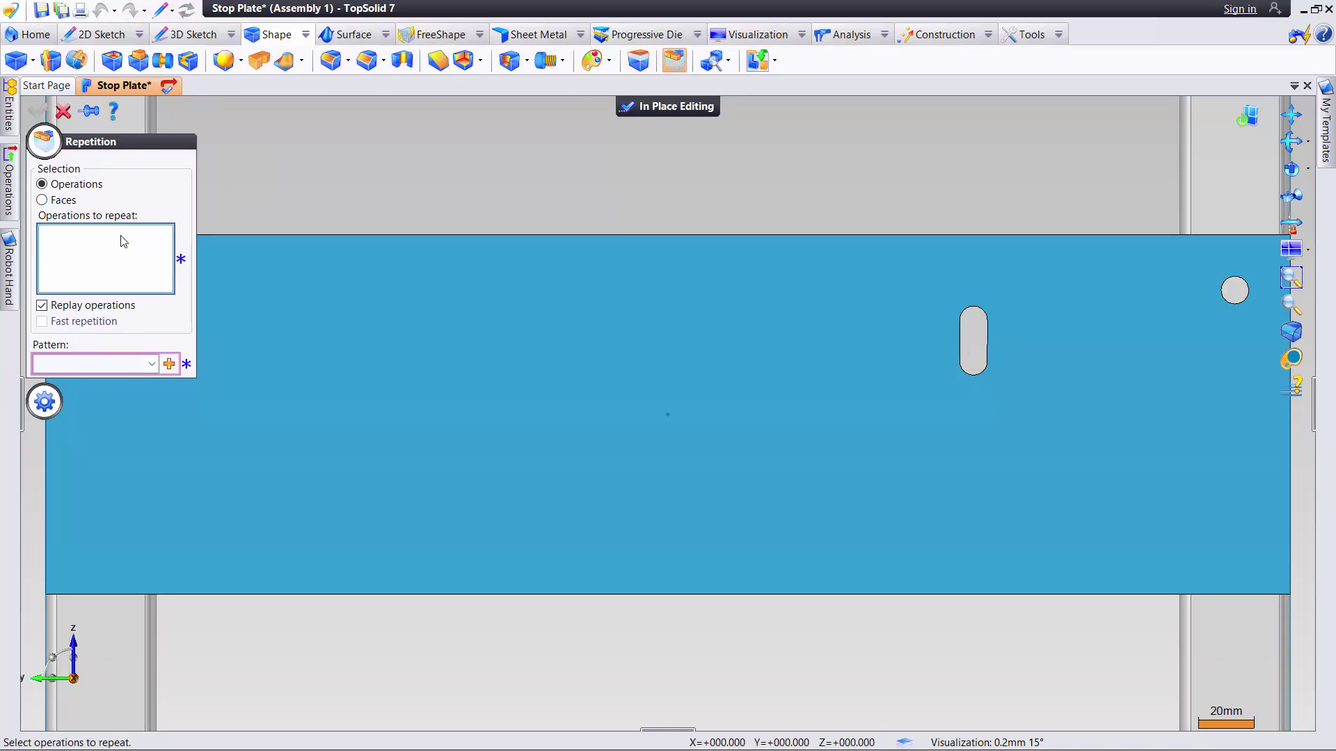
pyautogui.moveTo(1021, 364); pyautogui.dragTo(842, 402, button='middle')
pyautogui.click(842, 403)
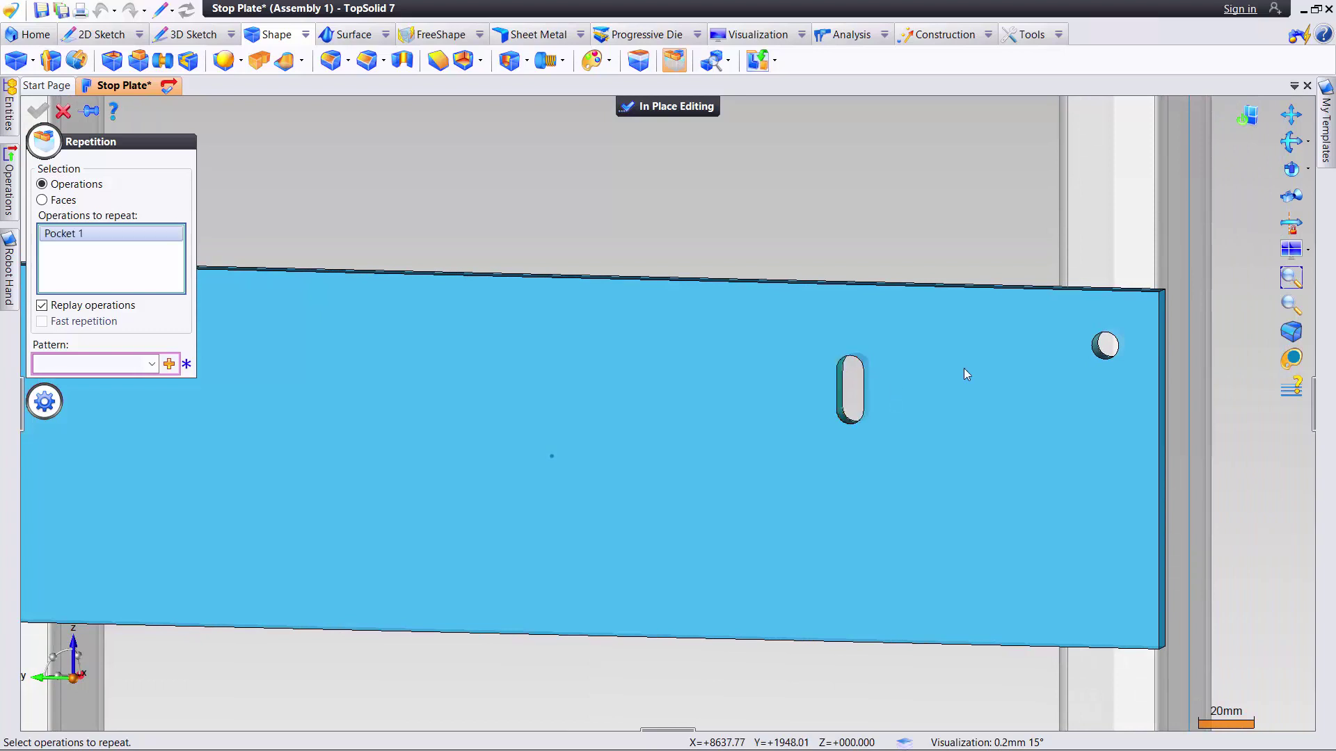
pyautogui.click(1105, 354)
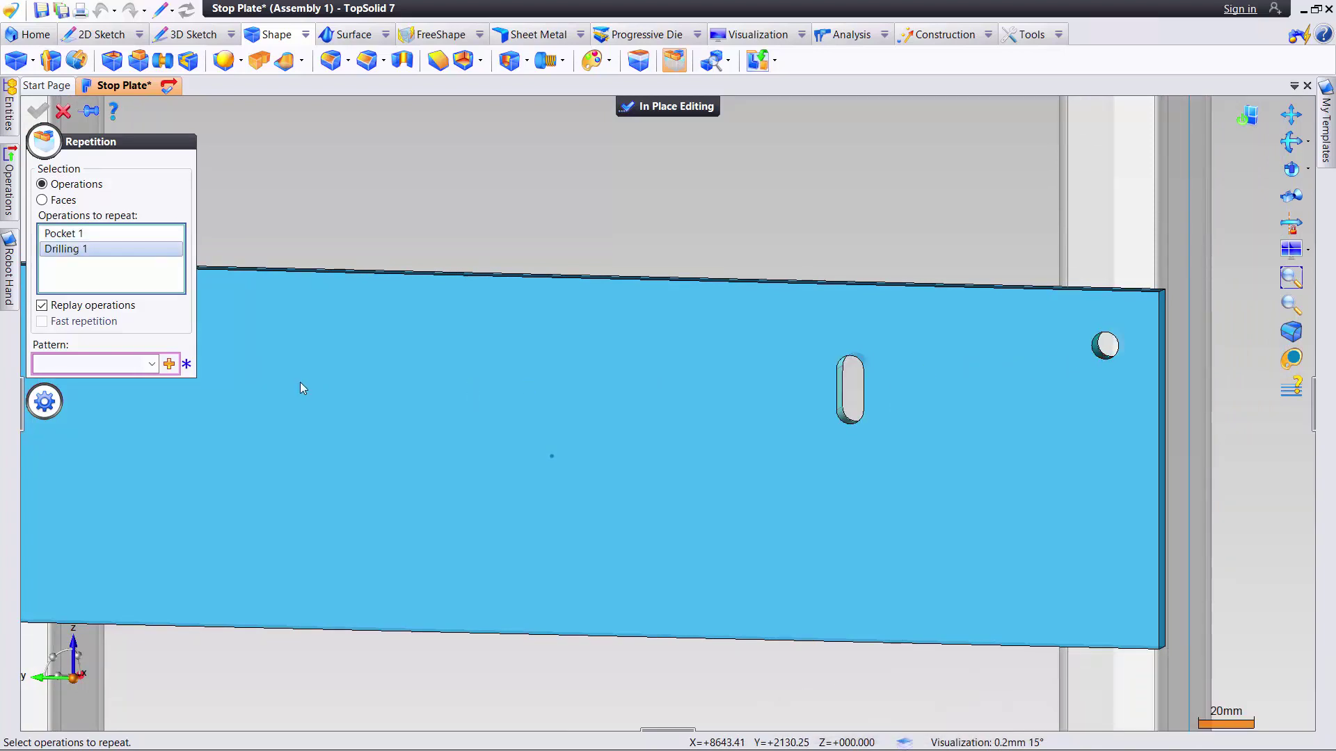
# Create a symmetrical pattern for the repetition and set its symmetry type to Double plane
pyautogui.click(170, 364)
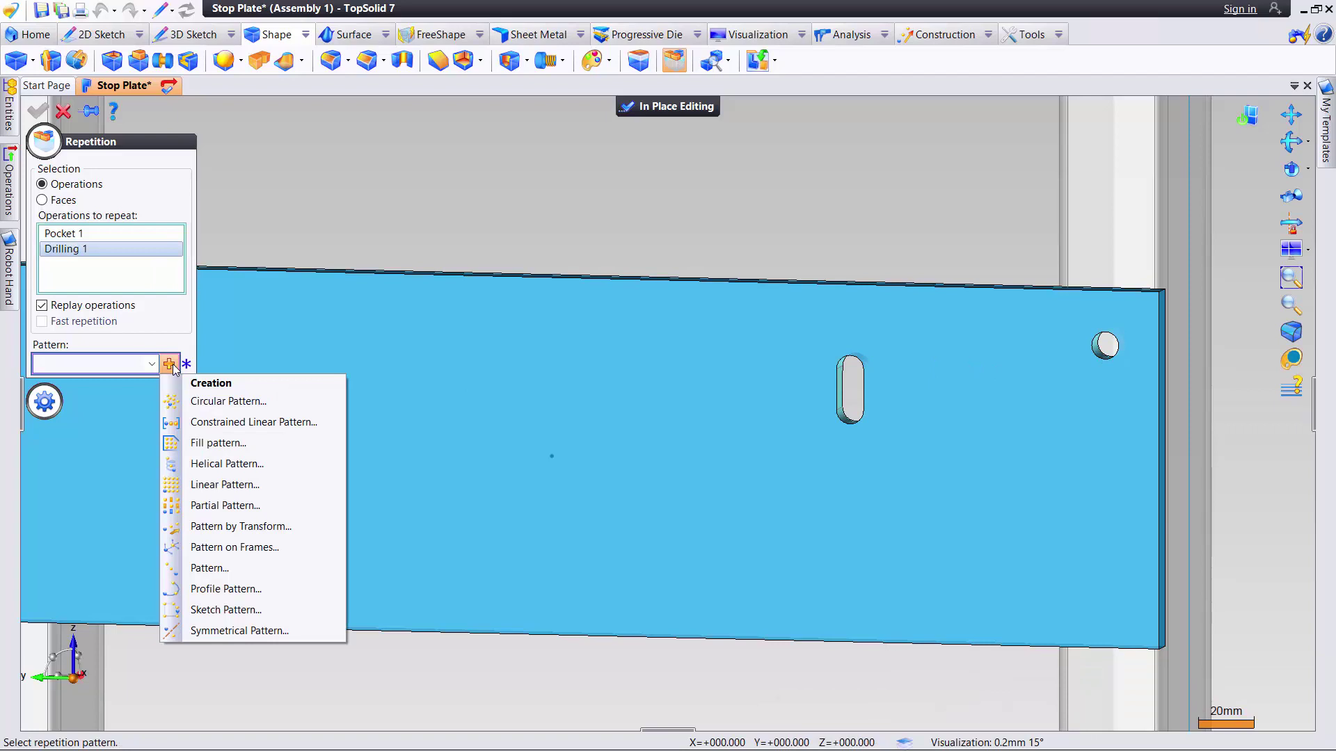
pyautogui.click(264, 632)
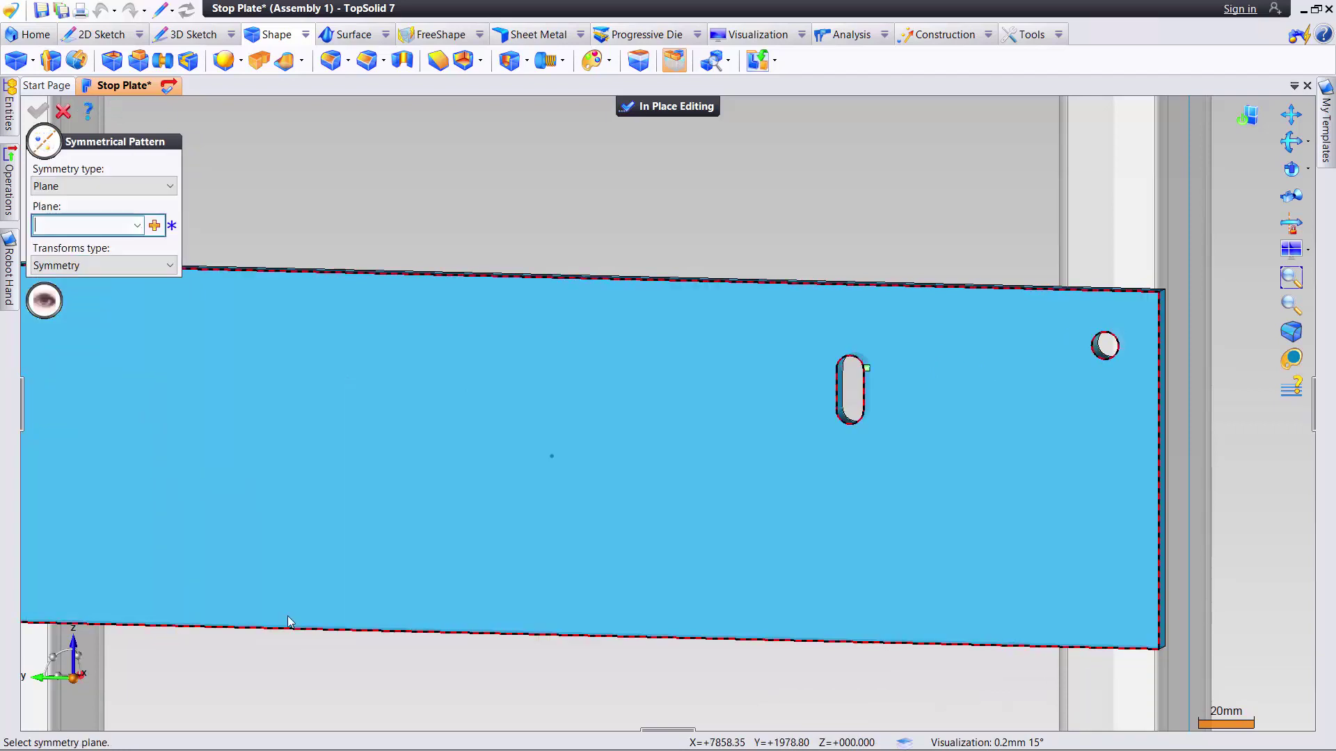
pyautogui.click(171, 186)
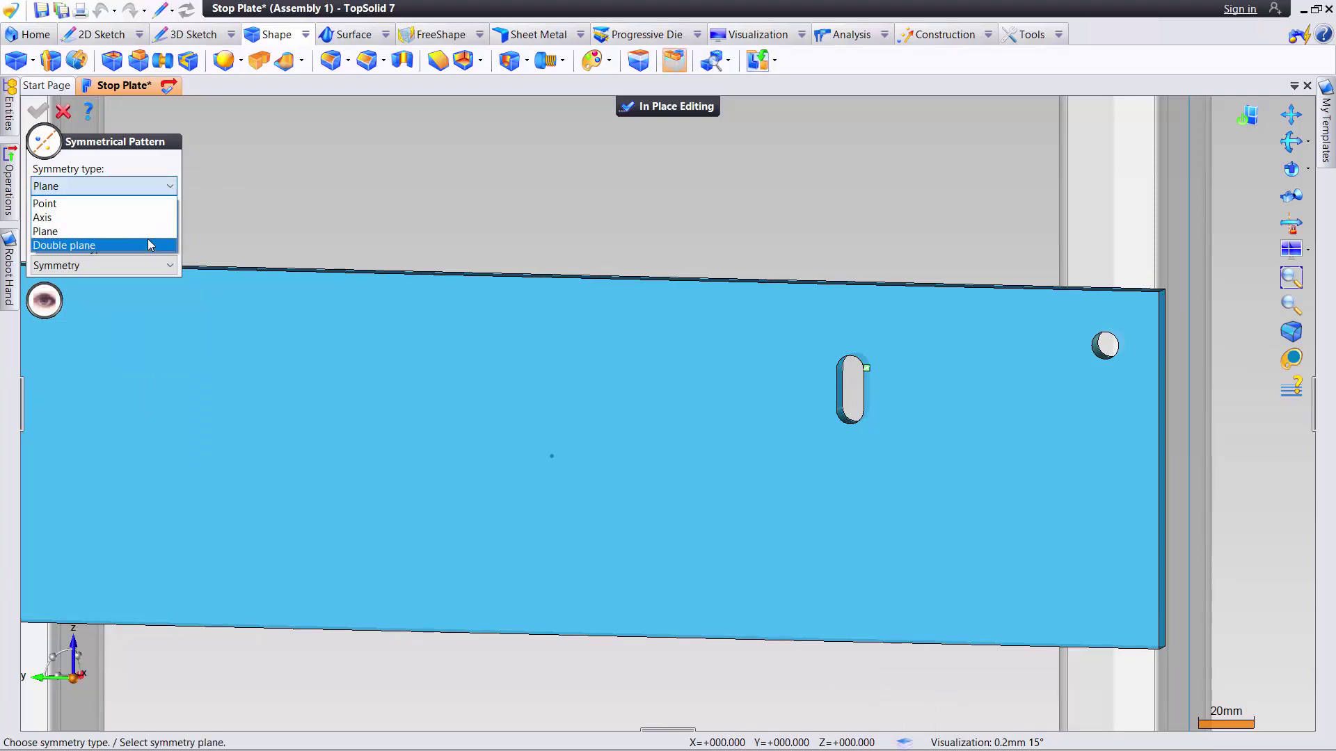
pyautogui.click(150, 244)
# Define the first symmetry plane as the midplane between the plate's long upper and lower edge faces
pyautogui.click(155, 225)
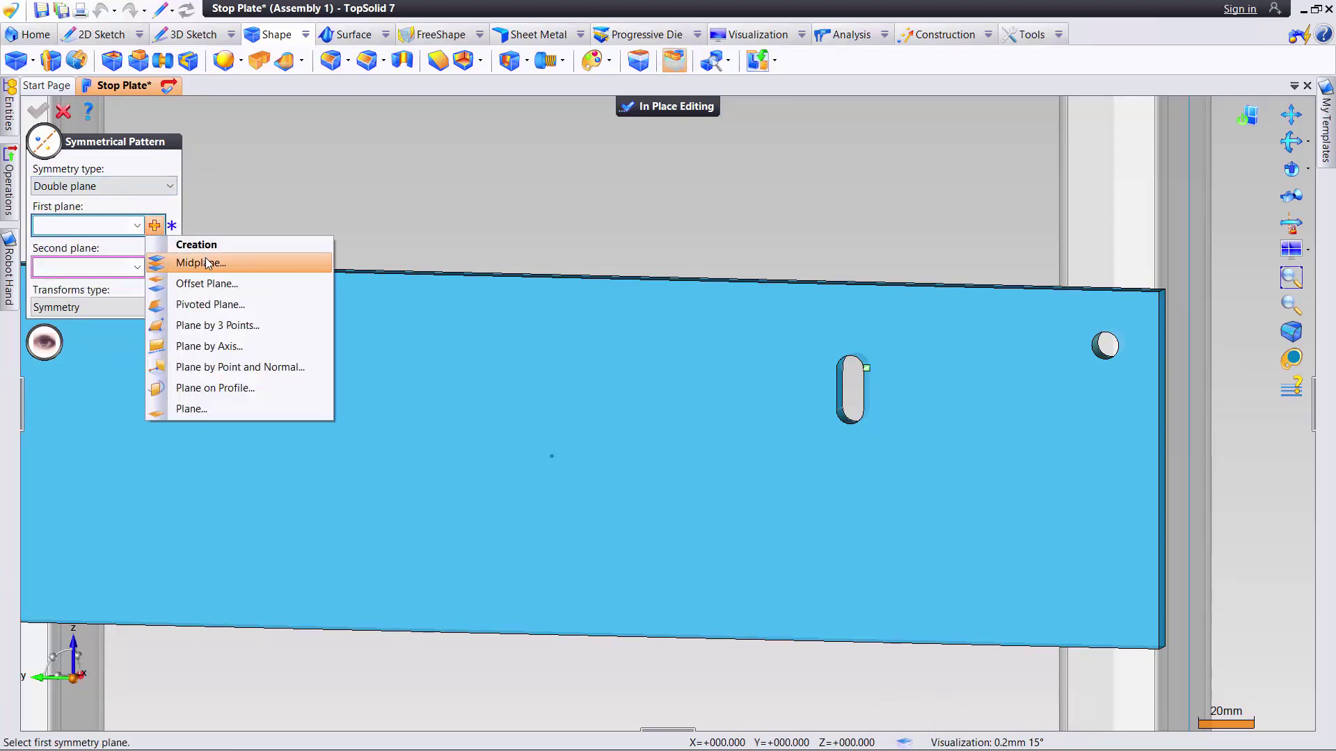
pyautogui.scroll(-2, 421, 310)
pyautogui.scroll(3, 441, 307)
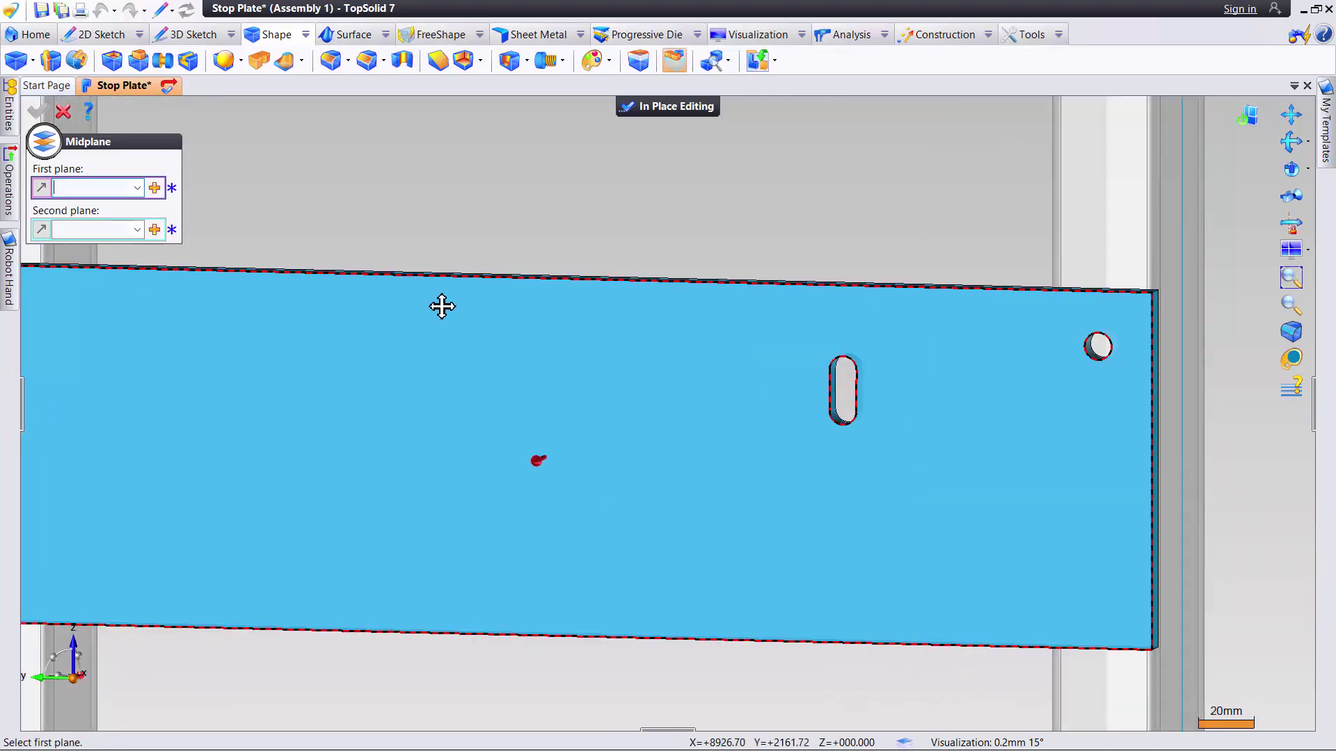
pyautogui.moveTo(528, 370); pyautogui.dragTo(588, 474, button='middle')
pyautogui.click(558, 345)
pyautogui.click(599, 390)
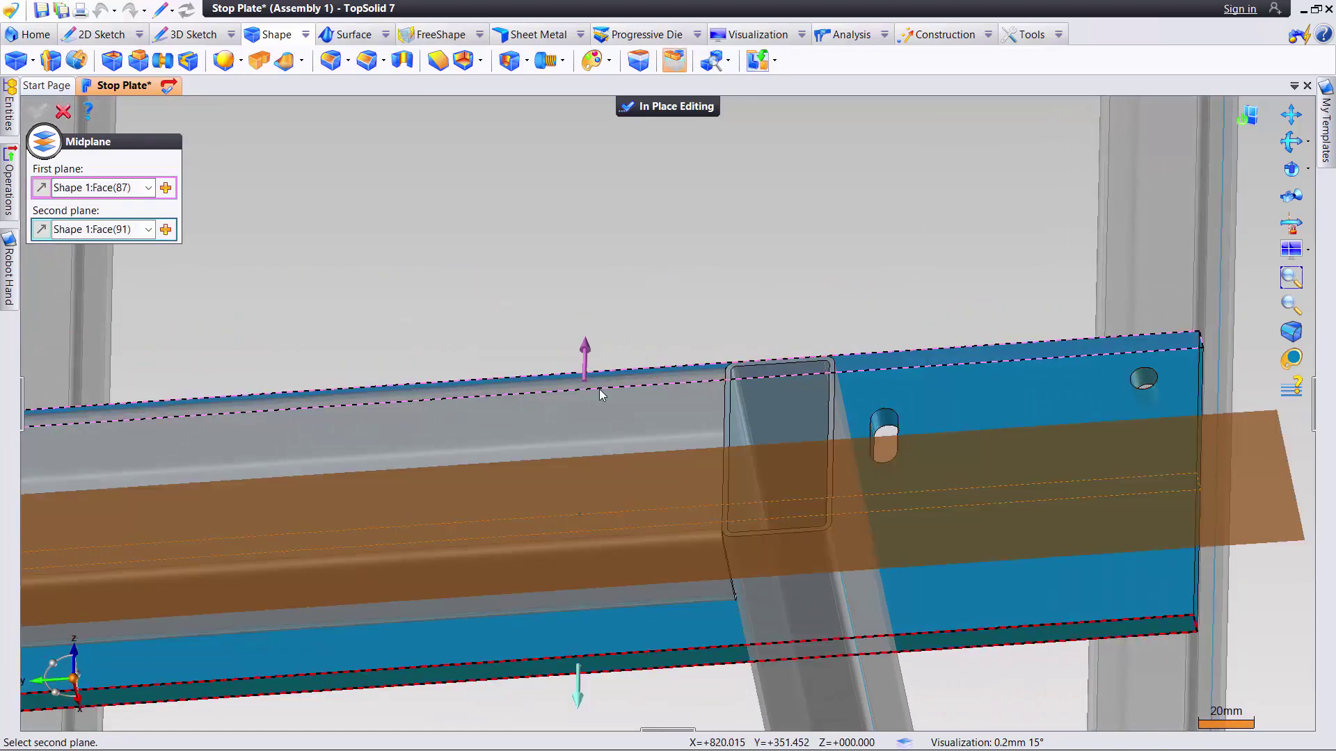
pyautogui.moveTo(606, 394); pyautogui.dragTo(610, 444, button='middle')
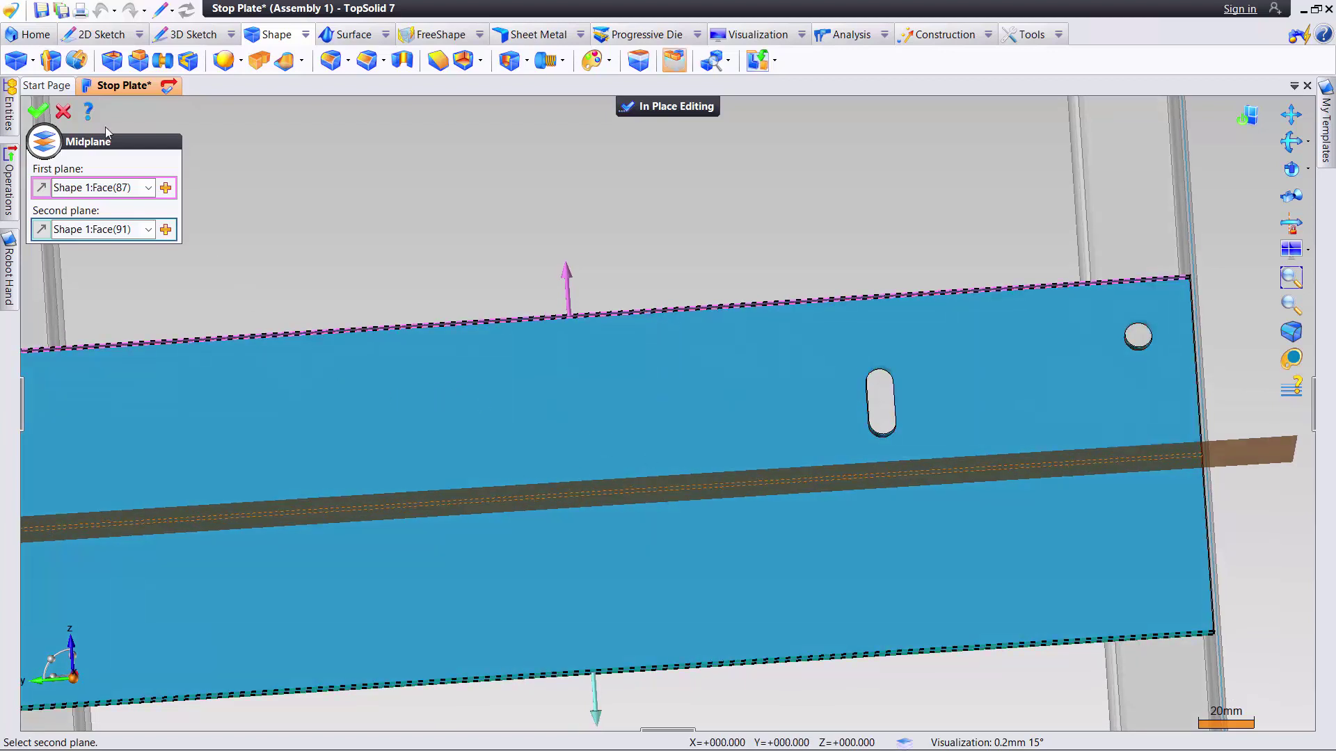
pyautogui.click(47, 113)
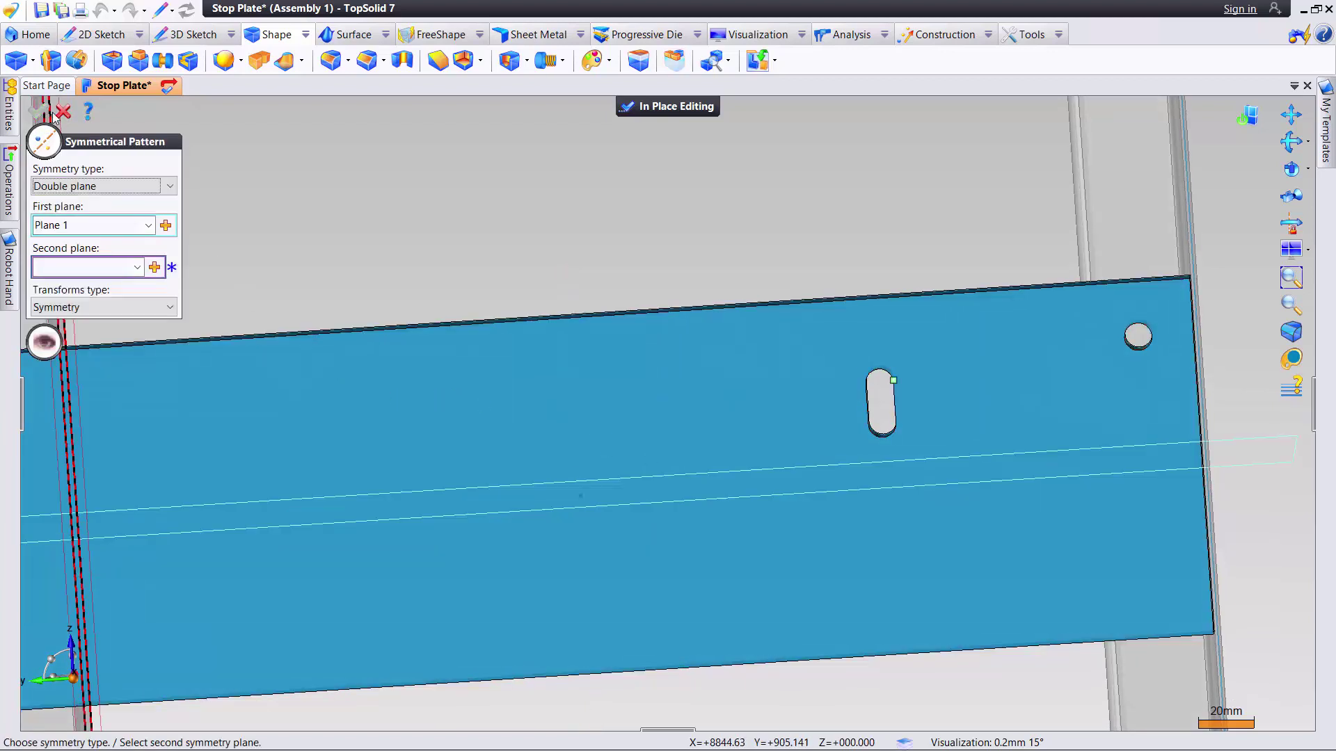
# Define the second symmetry plane as the midplane between the plate's two short end faces
pyautogui.click(155, 267)
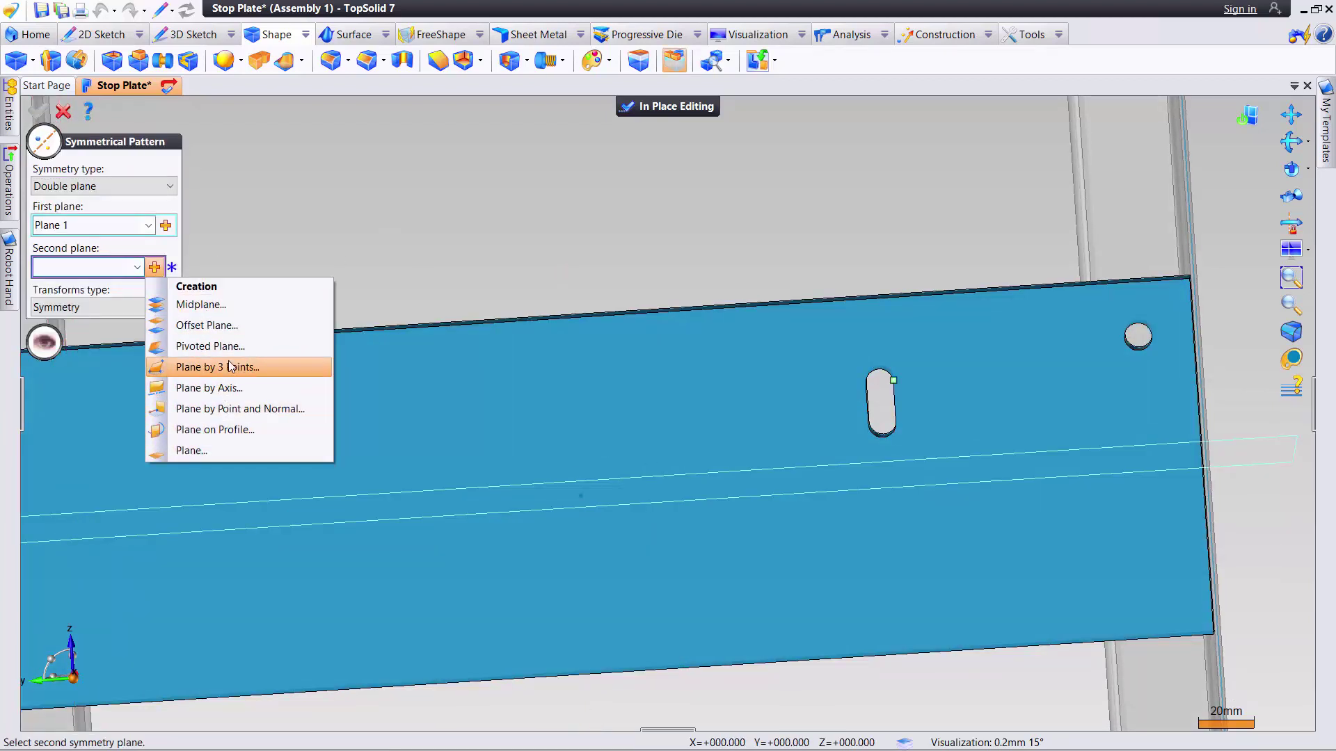
pyautogui.click(201, 304)
pyautogui.moveTo(871, 337); pyautogui.dragTo(1112, 357, button='middle')
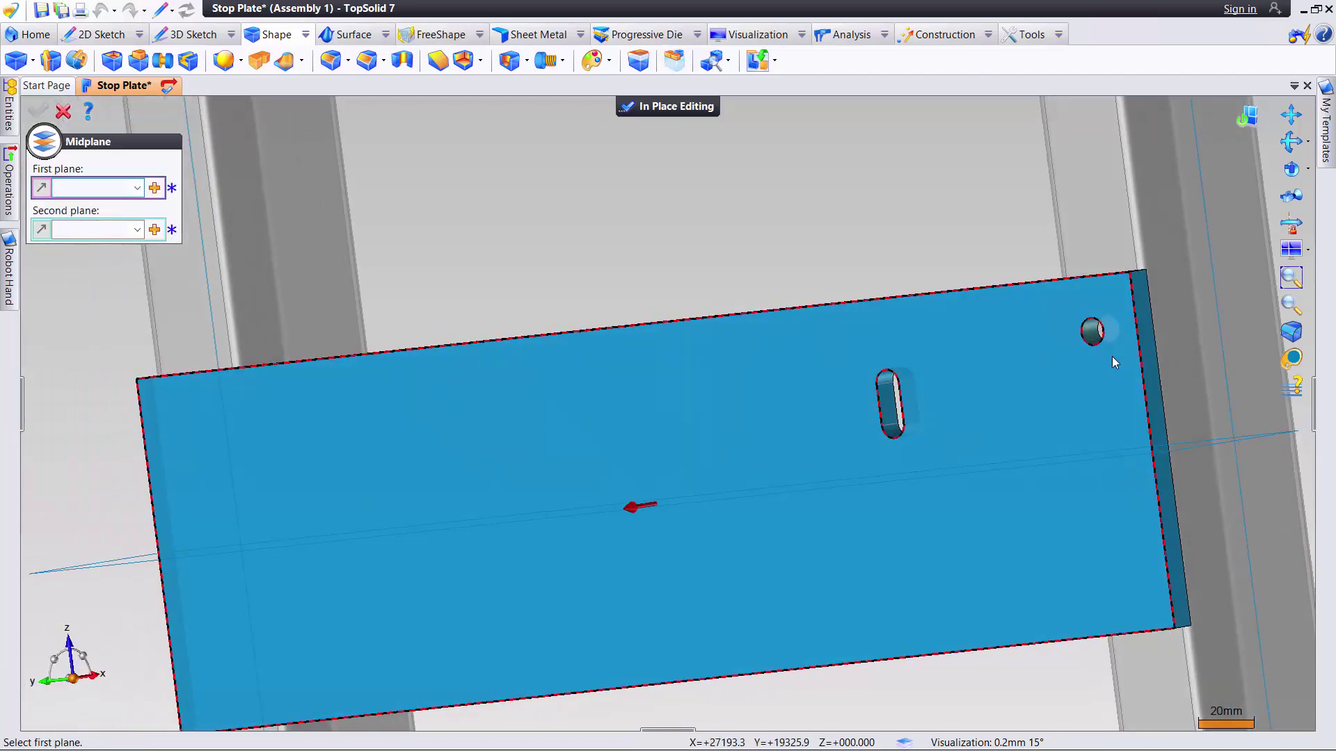
pyautogui.click(1143, 367)
pyautogui.moveTo(431, 454); pyautogui.dragTo(277, 454, button='middle')
pyautogui.click(277, 453)
pyautogui.rightClick(855, 305)
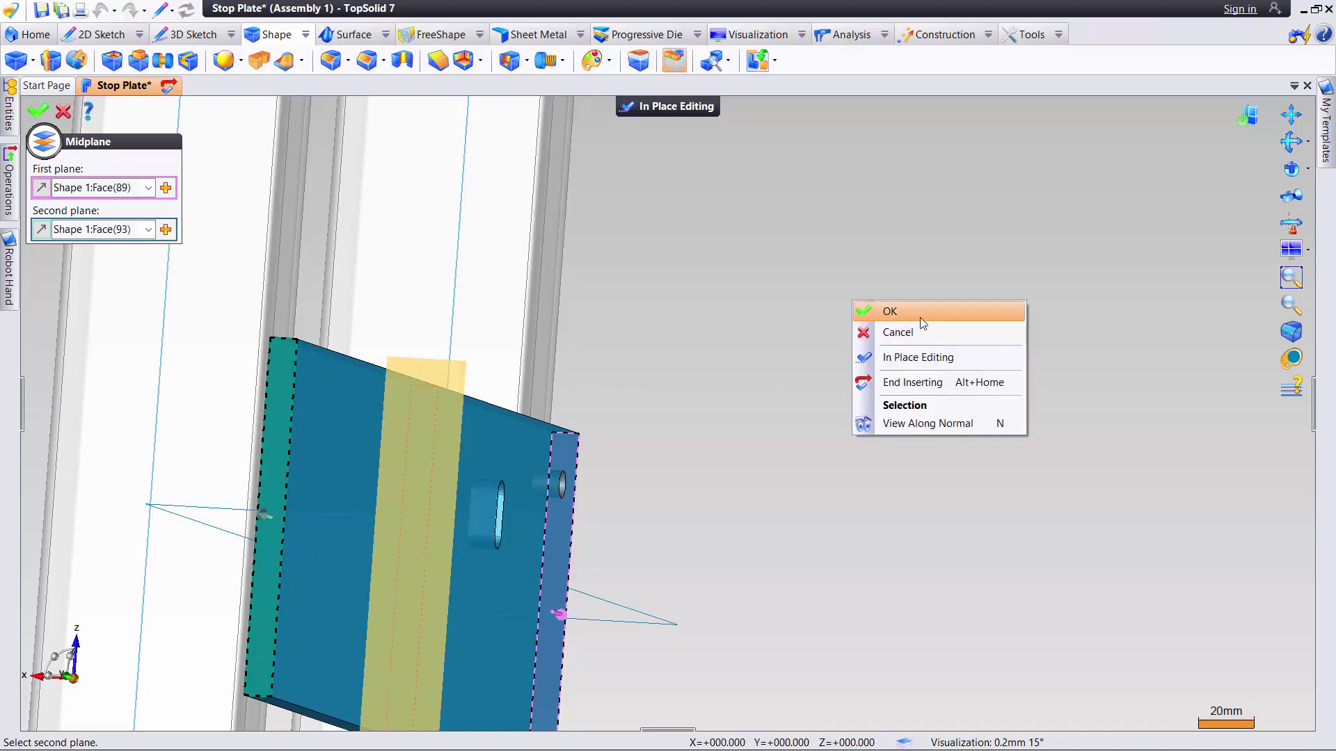
pyautogui.click(898, 310)
# Accept the symmetrical pattern and apply the repetition to mirror the slot and hole into all four quadrants of the plate
pyautogui.moveTo(796, 390); pyautogui.dragTo(654, 265, button='middle')
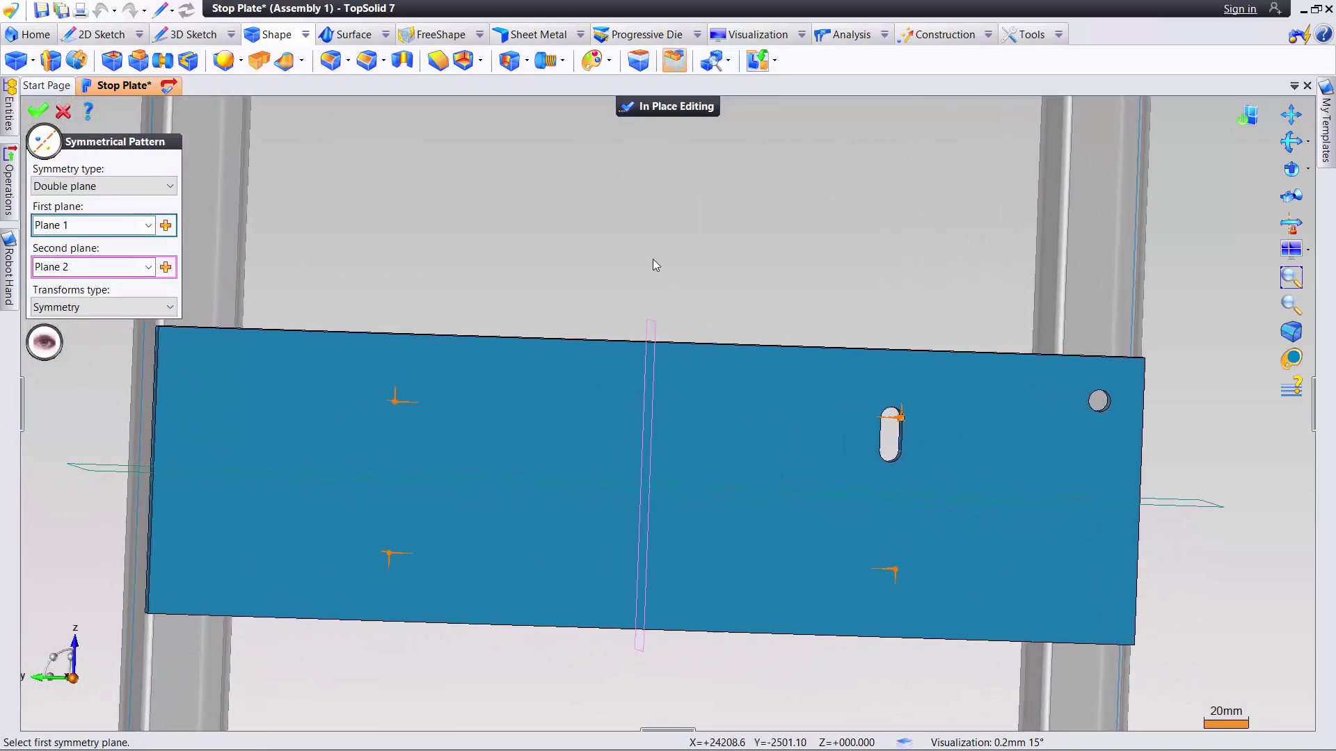
pyautogui.click(38, 112)
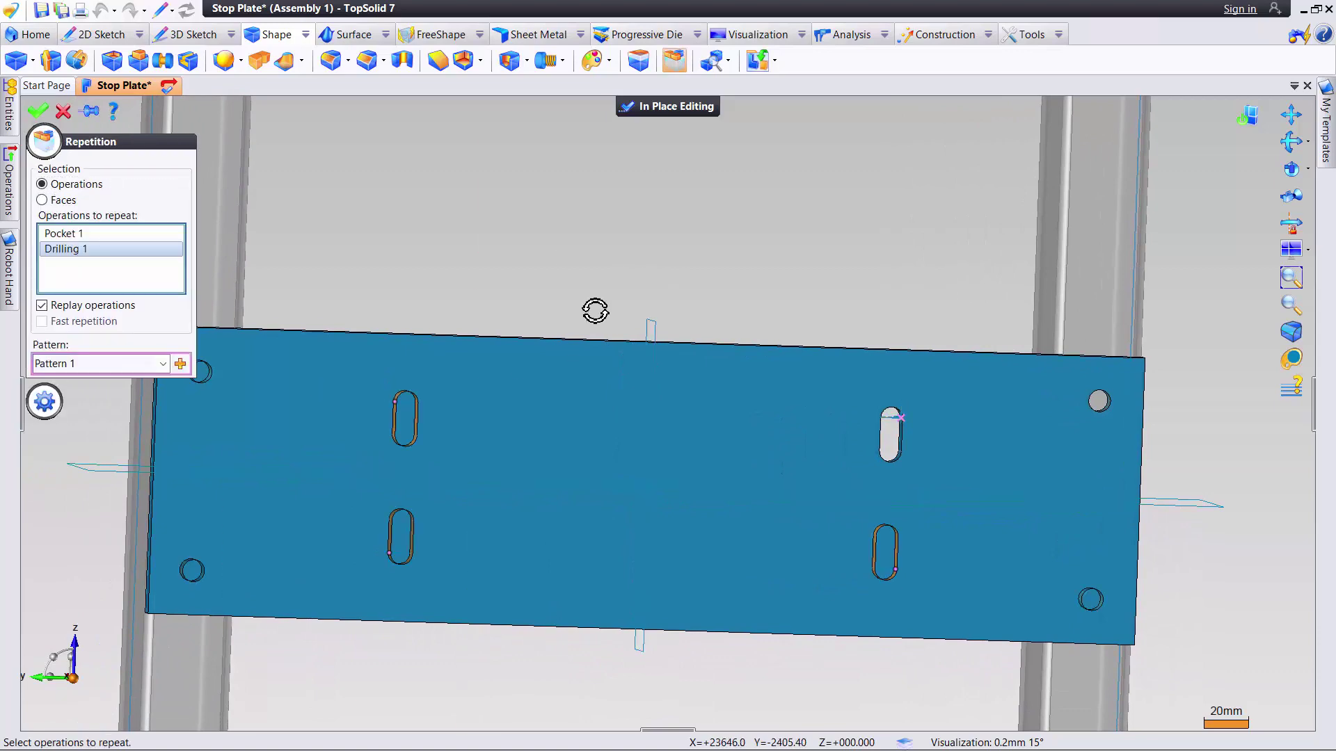
pyautogui.moveTo(596, 313)
pyautogui.mouseDown(button='middle')
pyautogui.moveTo(563, 324)
pyautogui.moveTo(591, 349)
pyautogui.moveTo(612, 337)
pyautogui.moveTo(595, 325)
pyautogui.mouseUp(button='middle')
pyautogui.click(38, 111)
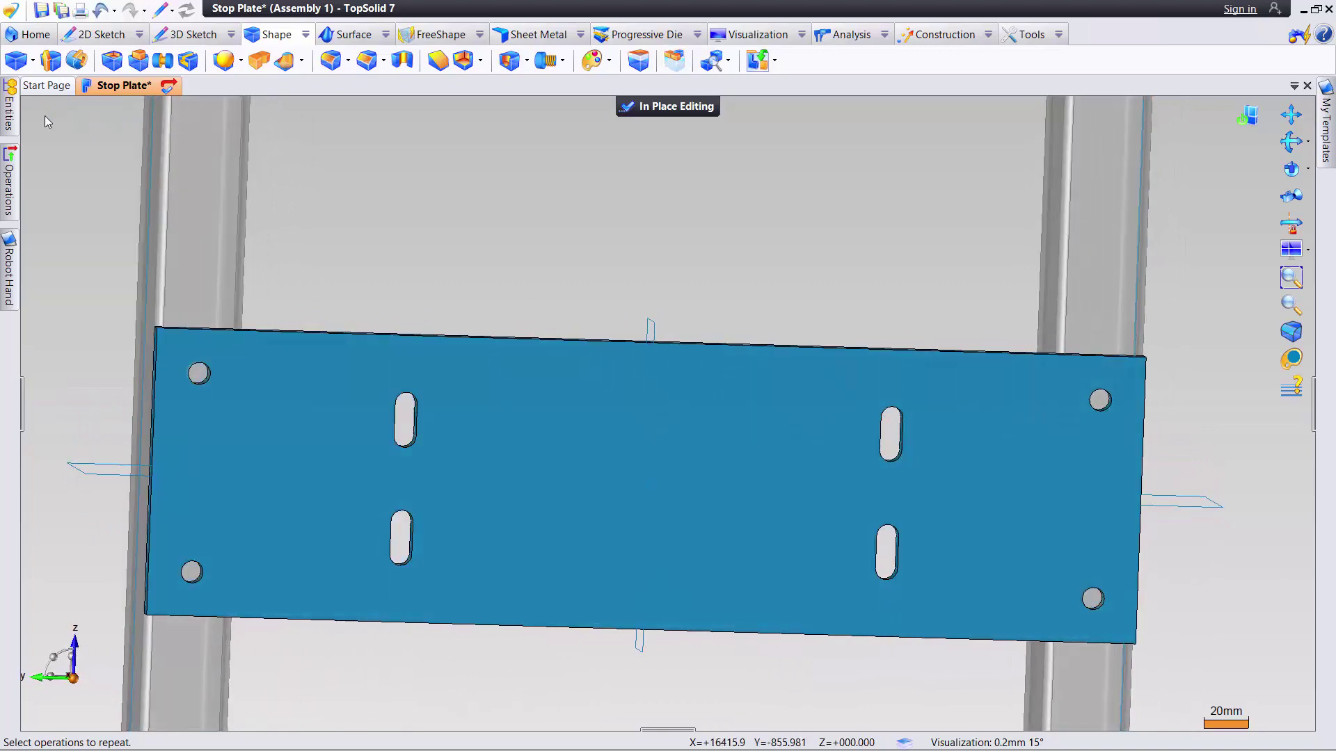
# Save the Stop Plate with its related assembly documents and end in-place editing to return to the Robot hand and Chassis assembly
pyautogui.hotkey('ctrl', 's')
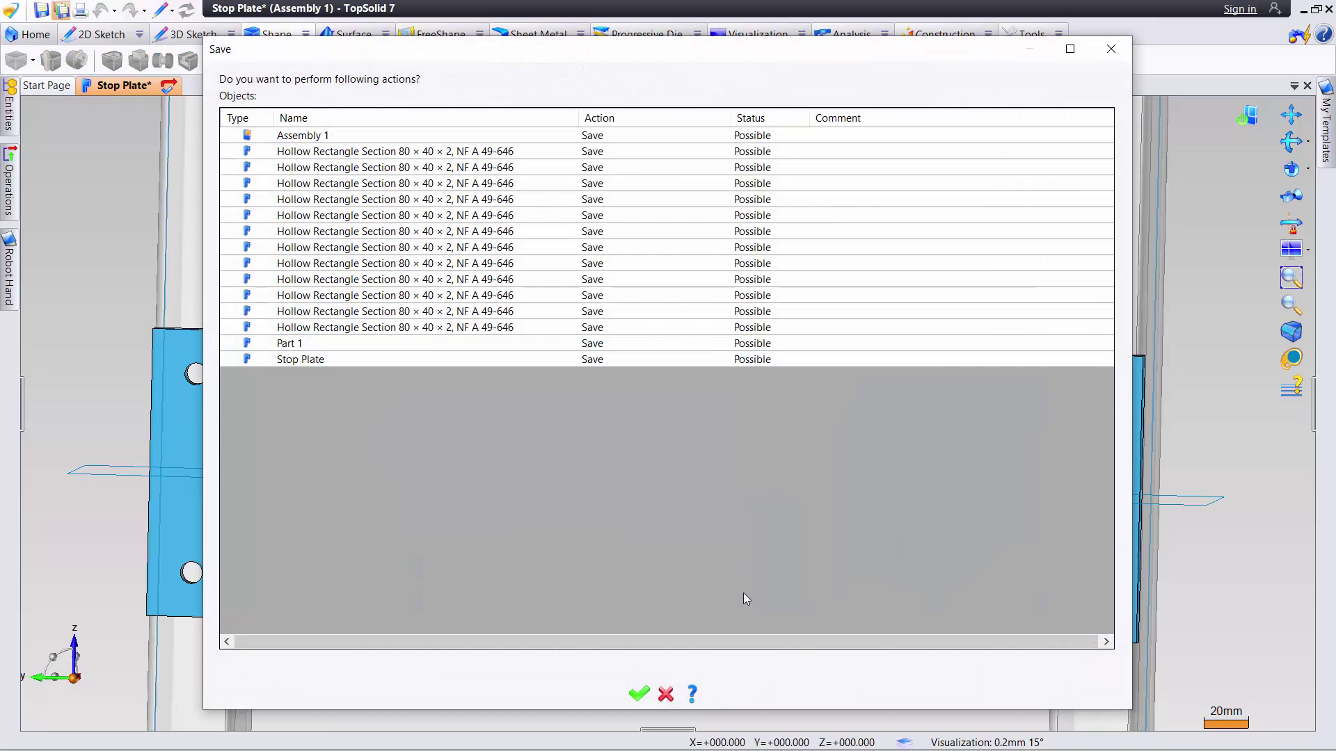
pyautogui.click(639, 693)
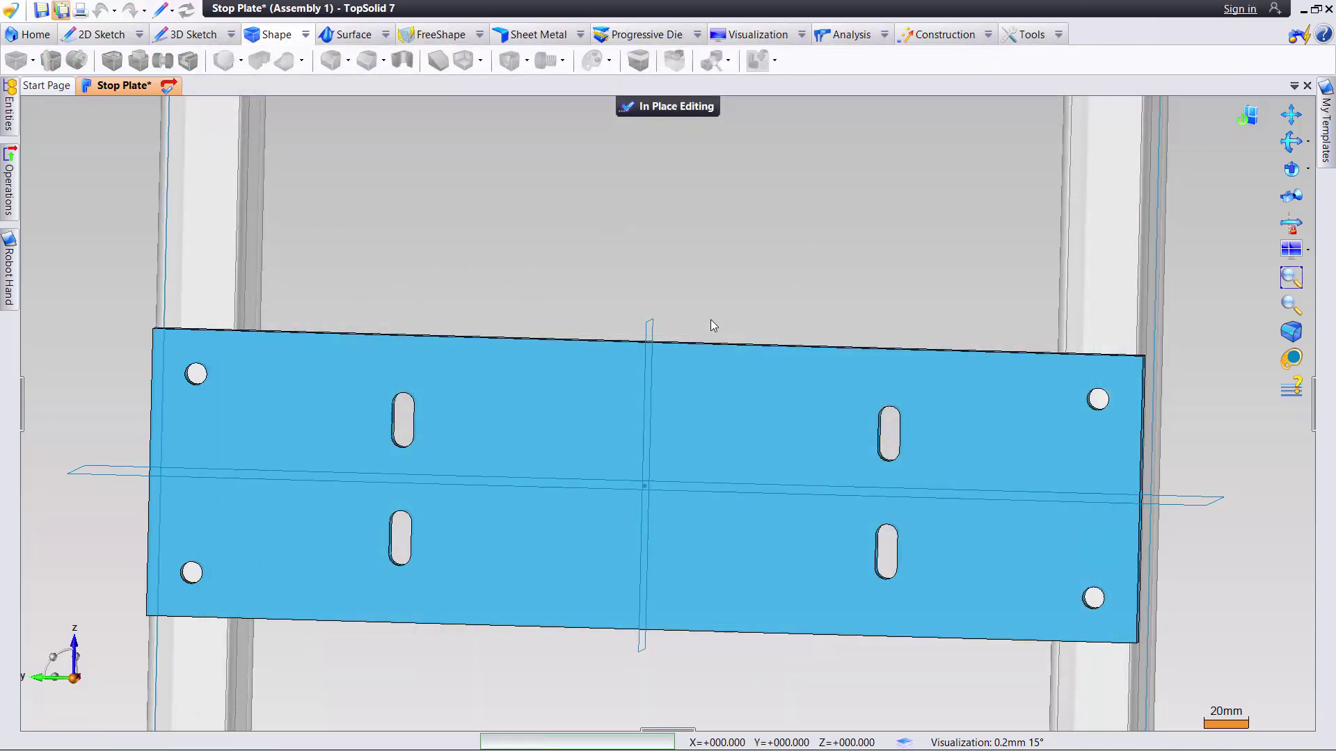
pyautogui.click(1288, 176)
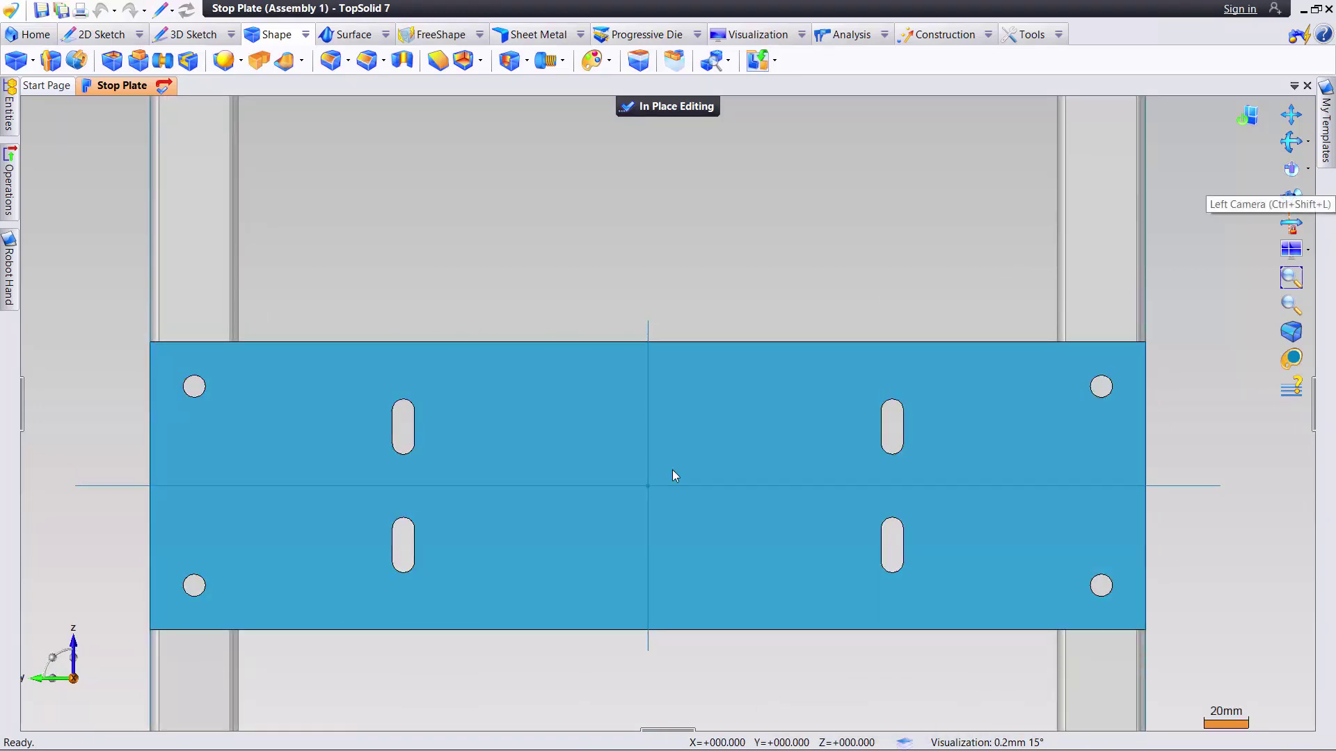
pyautogui.click(703, 113)
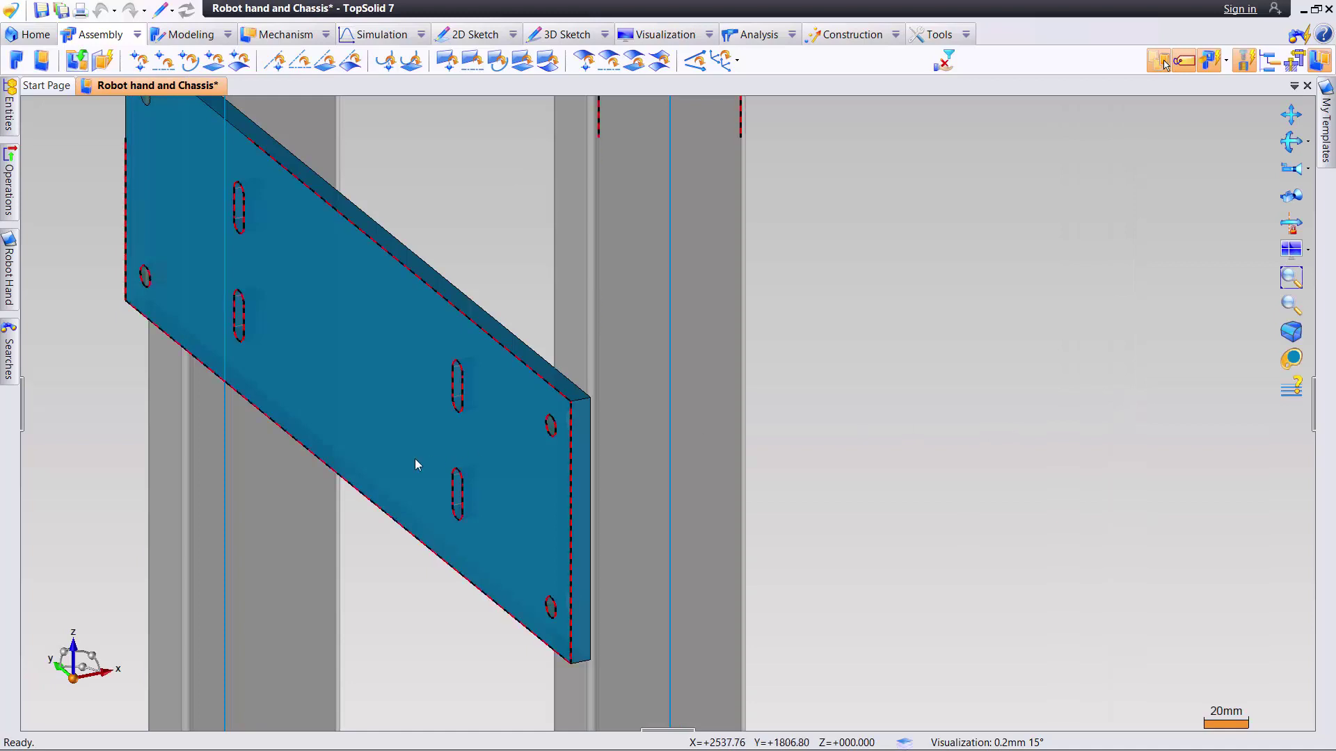
pyautogui.moveTo(862, 398); pyautogui.dragTo(999, 462, button='middle')
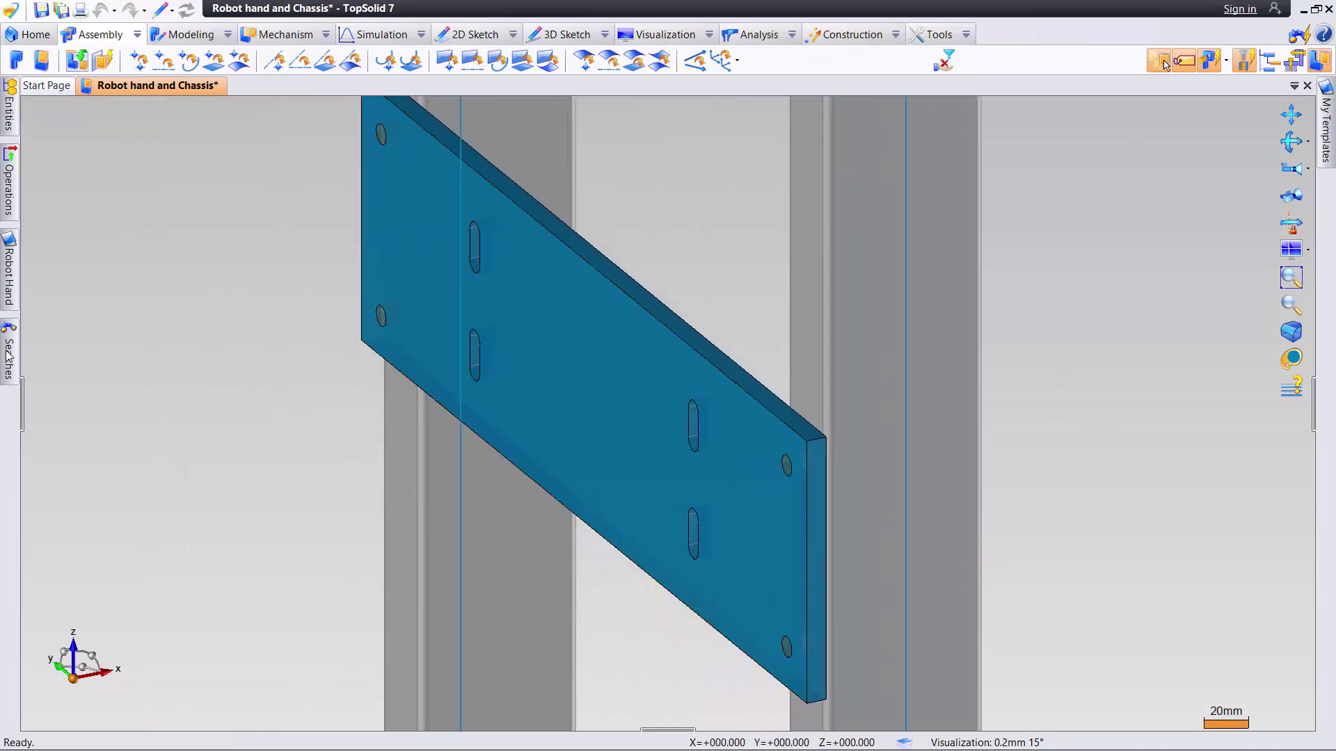
# Display the saved searches and try to open the My Searches document
pyautogui.moveTo(8, 355)
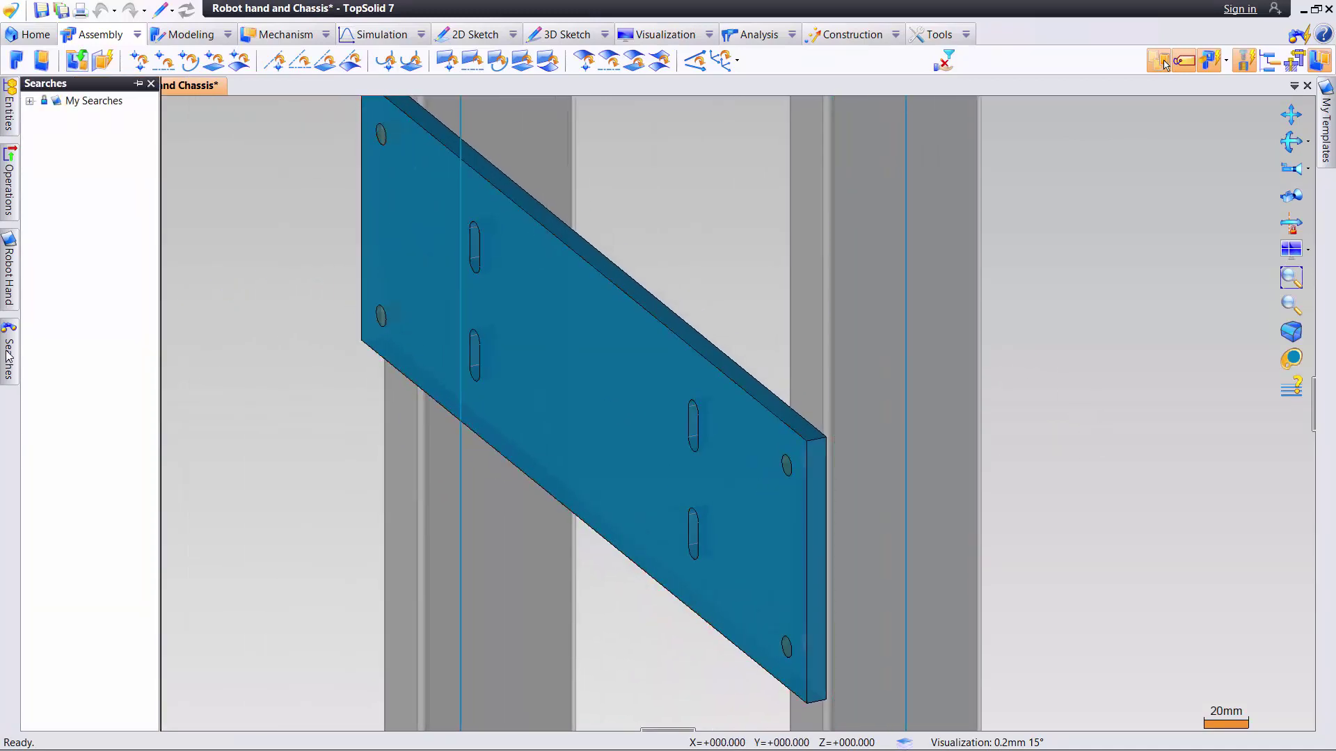
pyautogui.rightClick(7, 439)
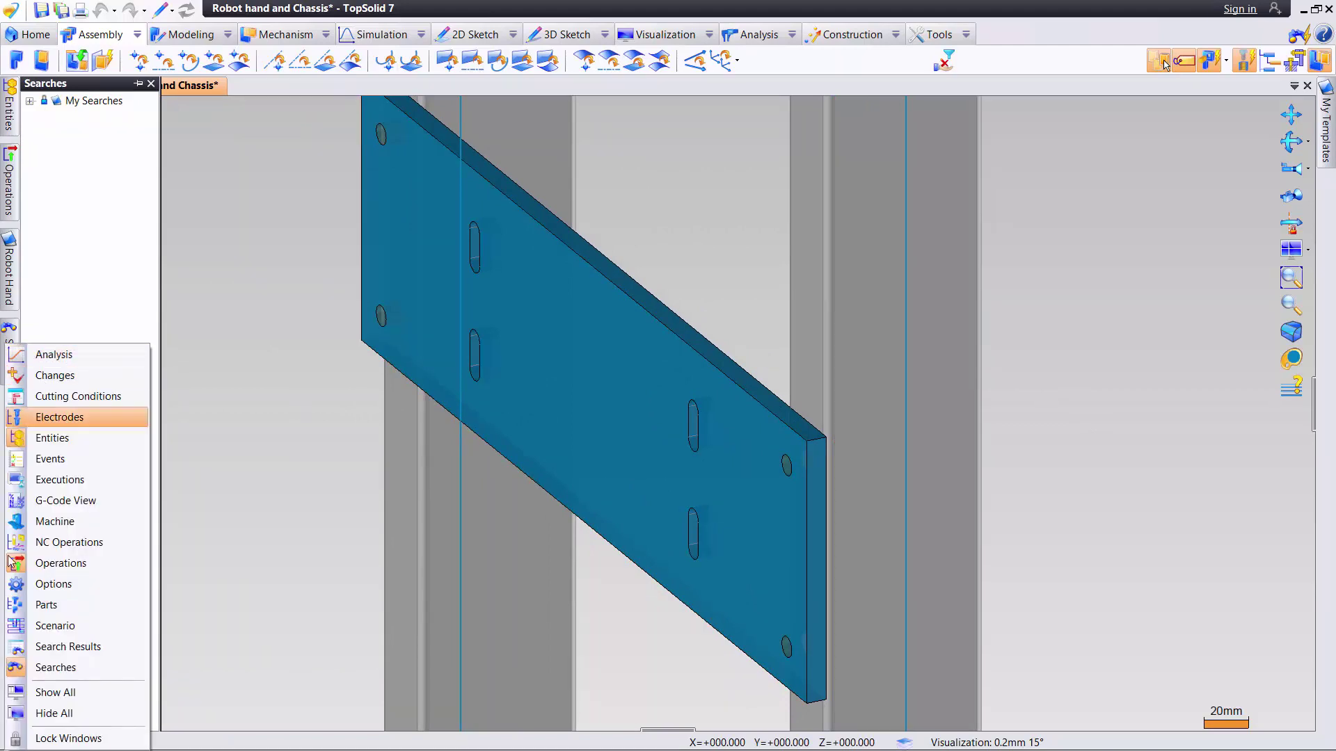
pyautogui.click(70, 667)
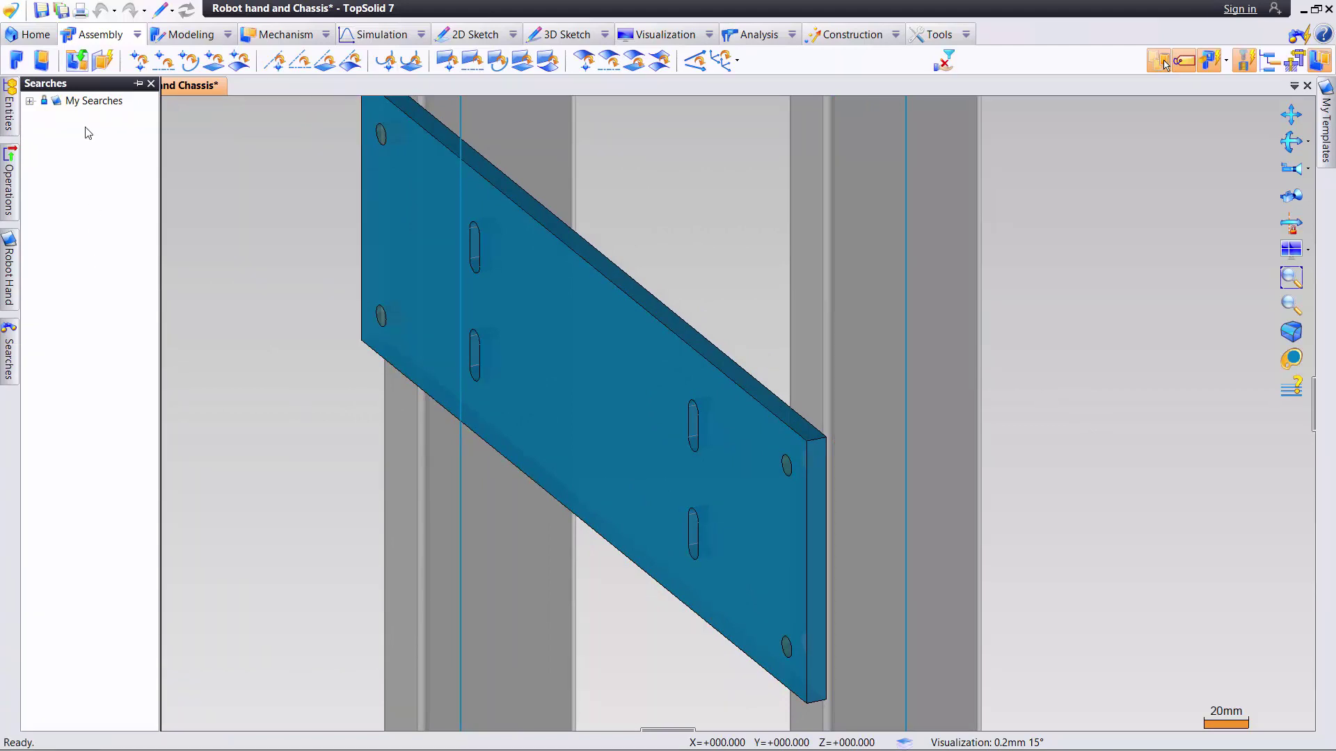
pyautogui.doubleClick(93, 101)
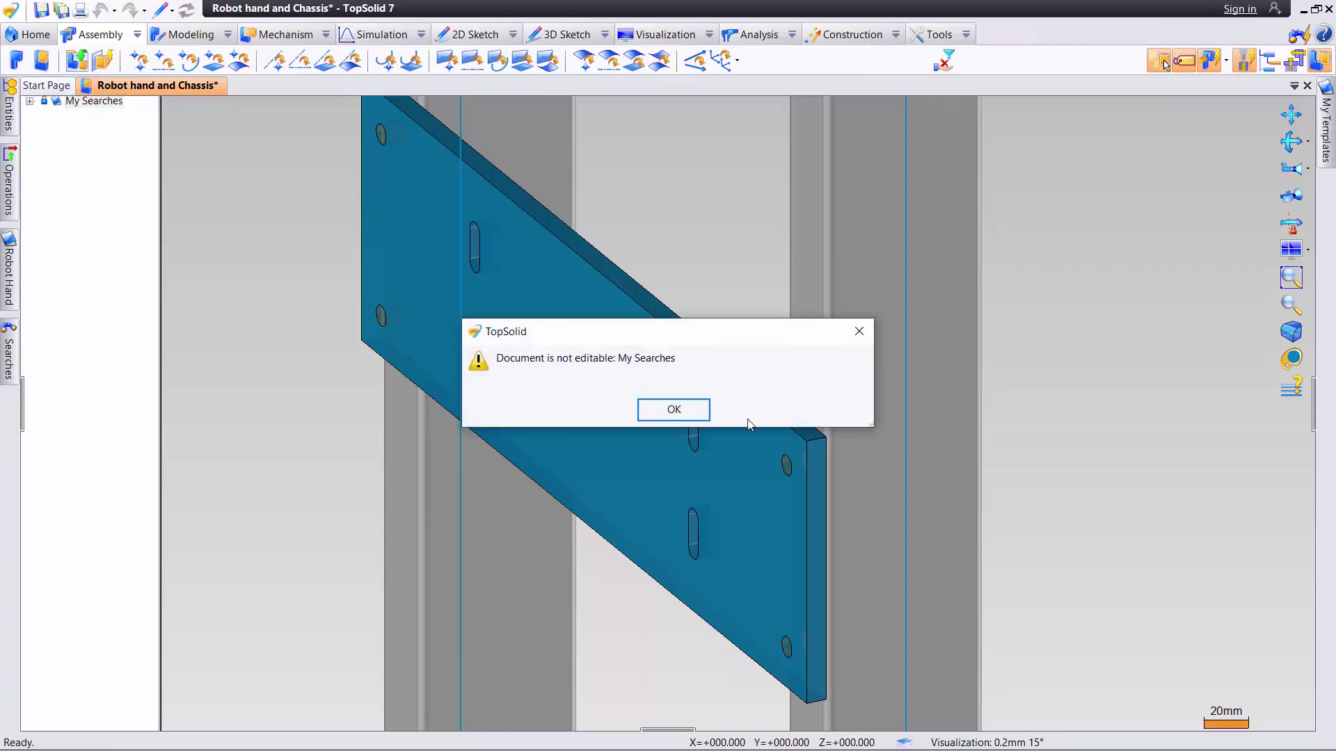
pyautogui.click(673, 410)
# Import the package "2 - Hexagon Socket Head Cap Screw" into My Searches, accepting the proposed import actions
pyautogui.rightClick(108, 102)
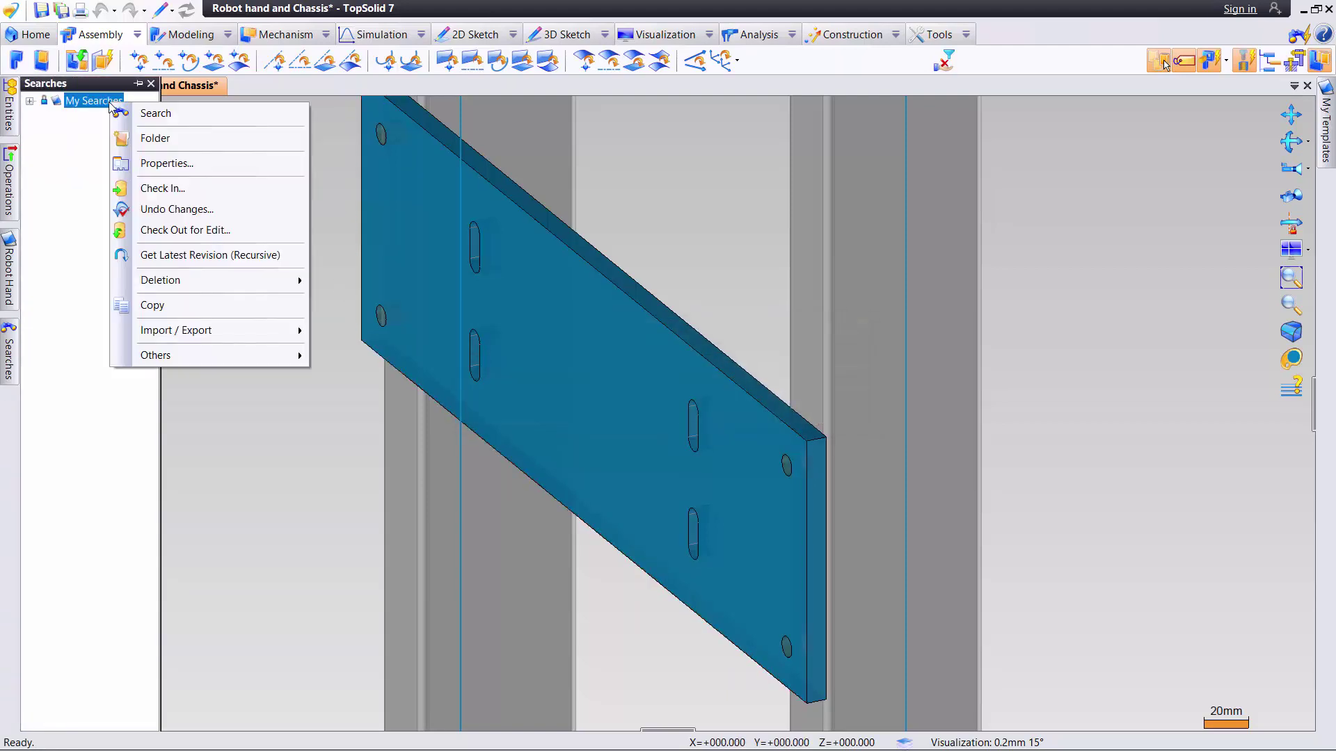
pyautogui.moveTo(221, 330)
pyautogui.click(355, 351)
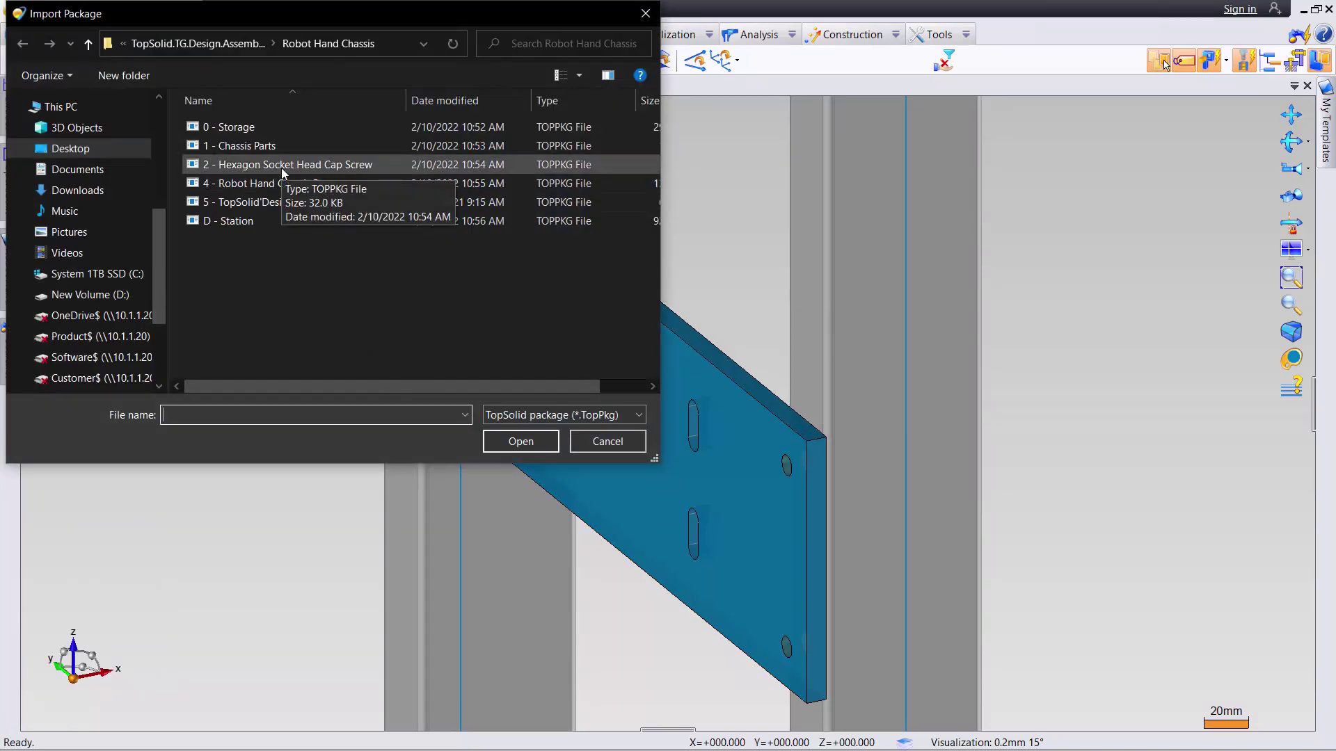
pyautogui.doubleClick(282, 169)
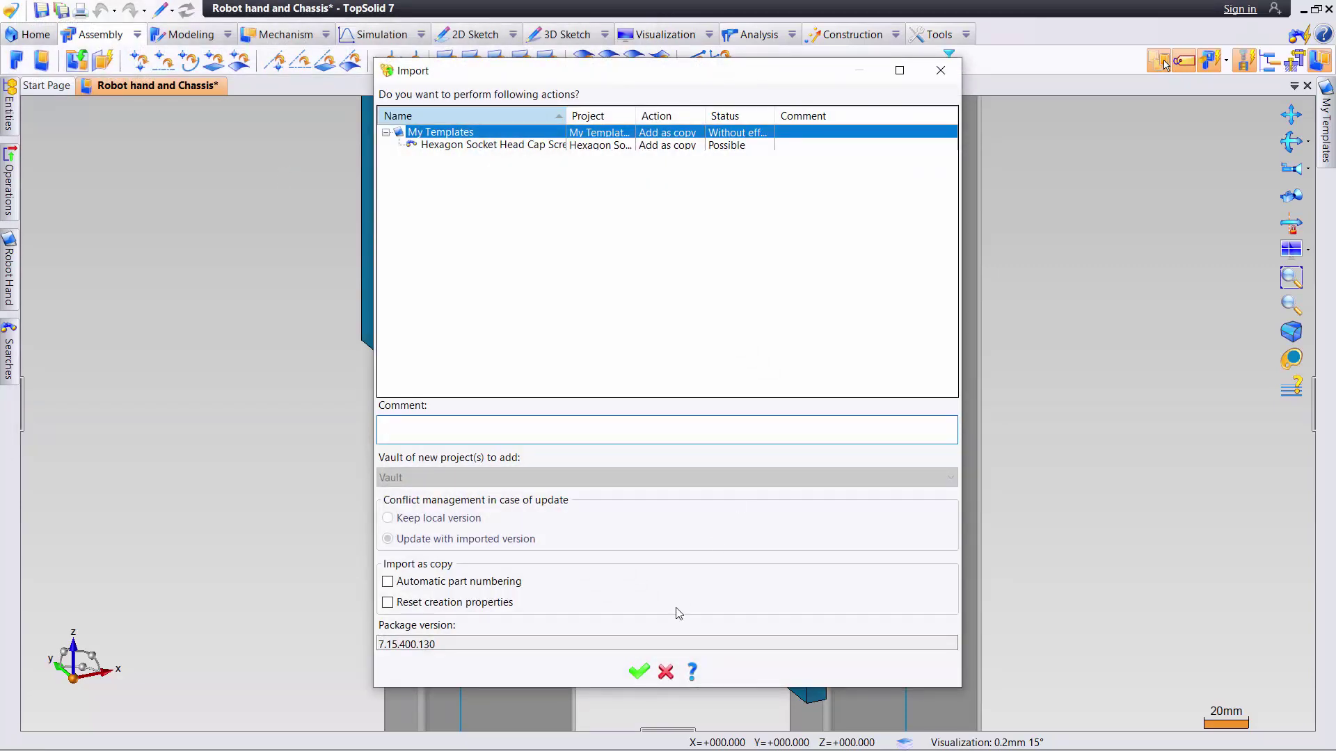
pyautogui.click(639, 671)
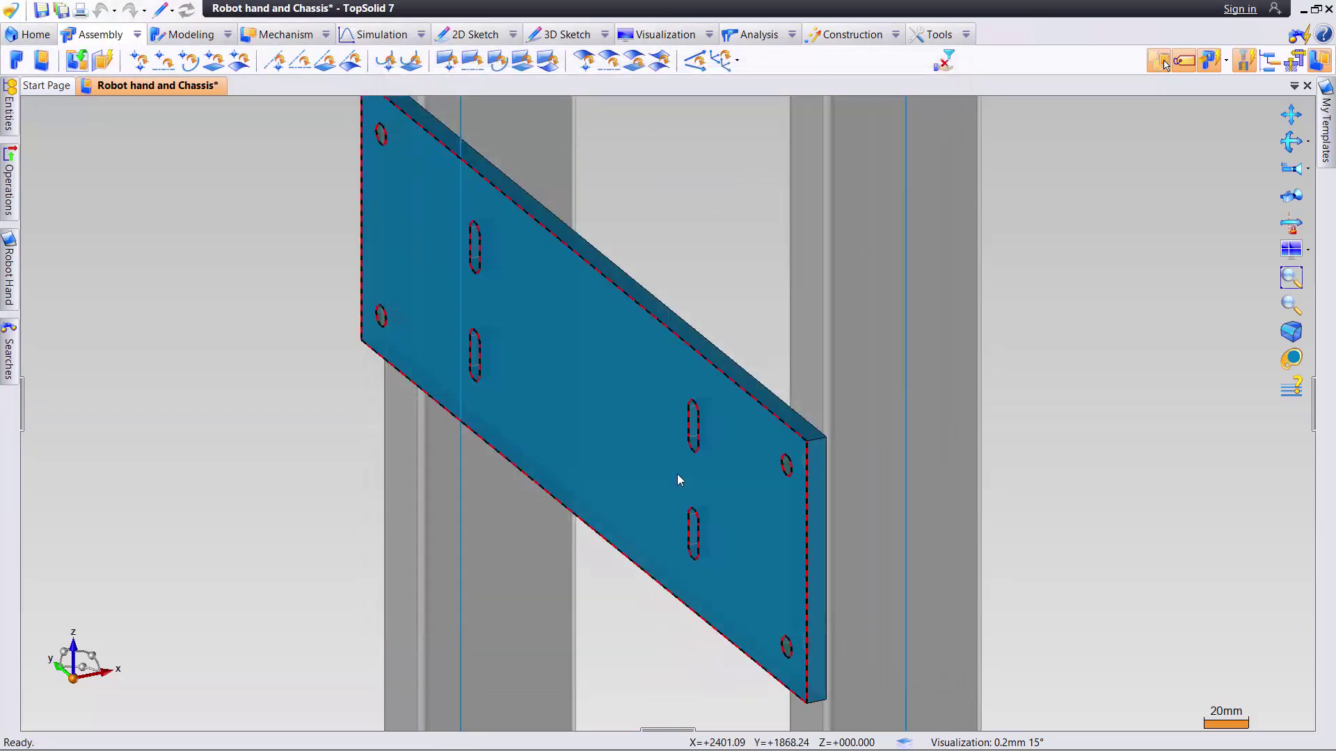
# Run the saved Hexagon Socket Head Cap Screw search and bring the ISO 4762 screw into the assembly beside the Stop Plate
pyautogui.click(11, 346)
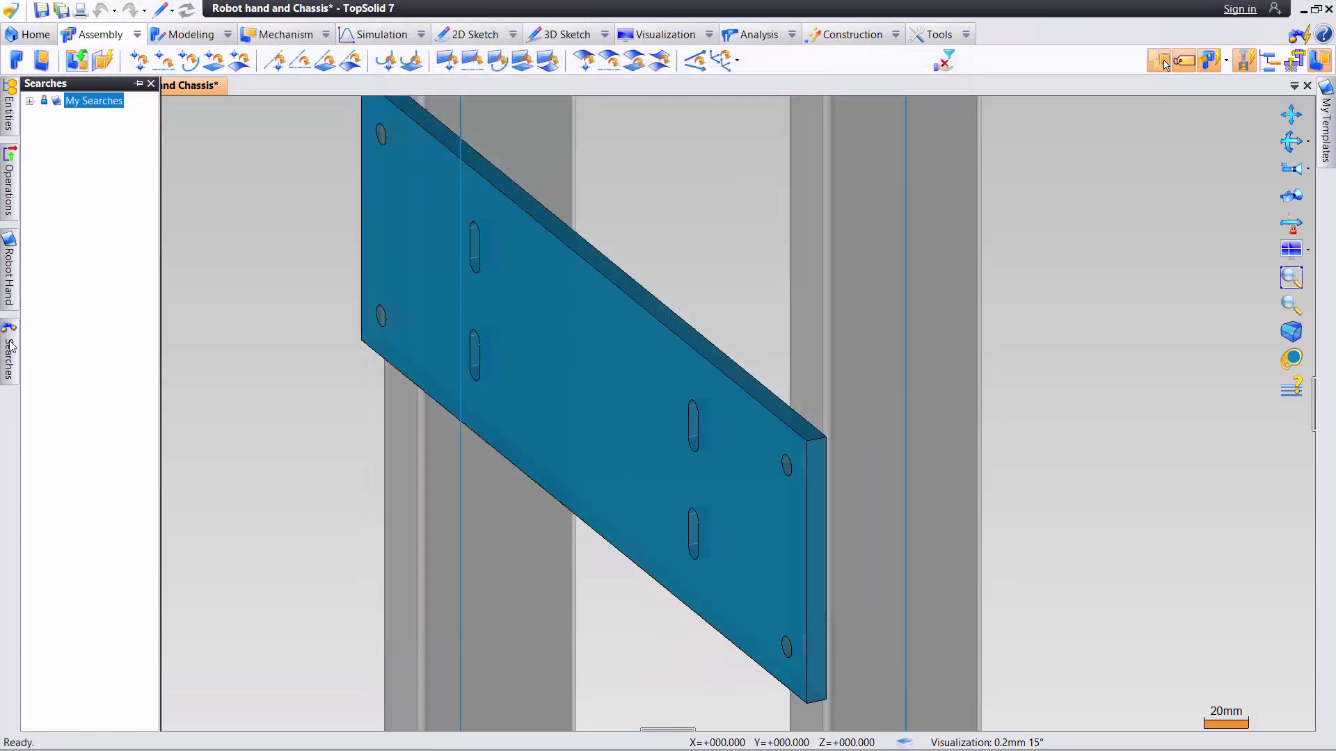
pyautogui.click(11, 182)
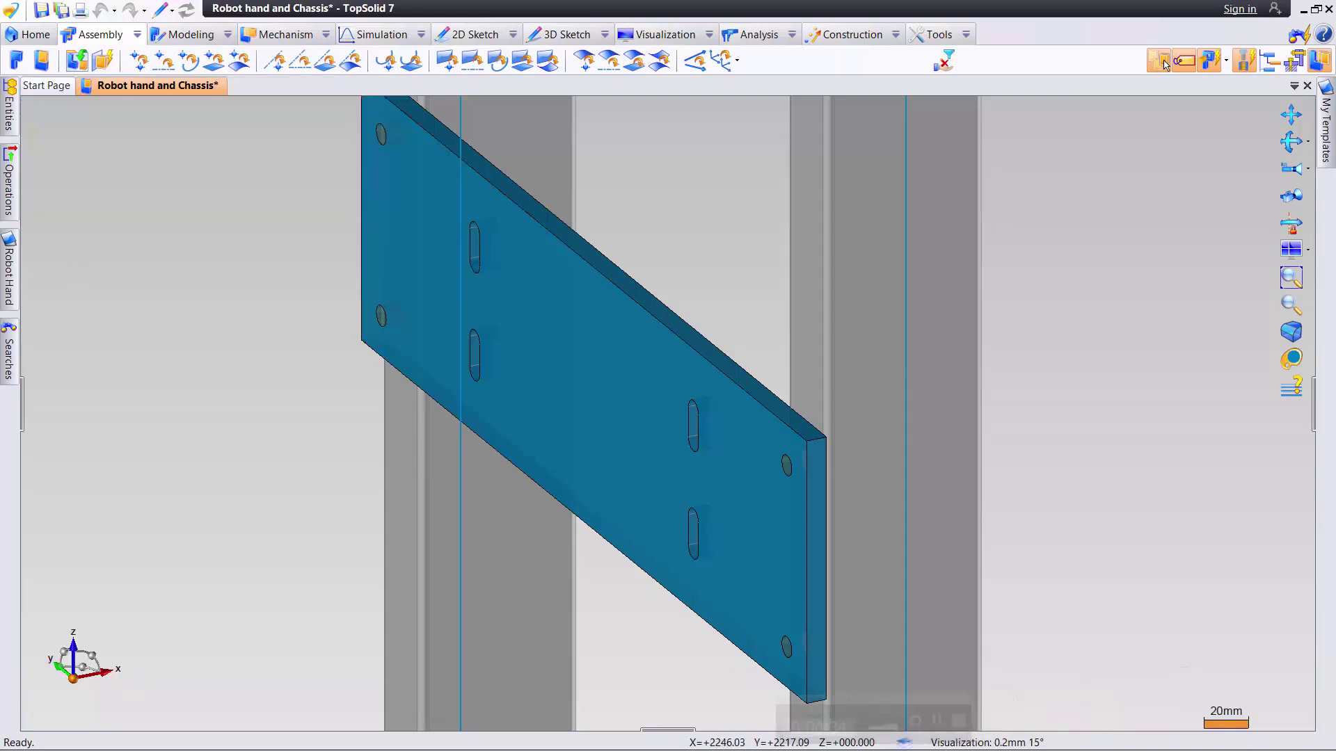
pyautogui.scroll(-2, 1296, 620)
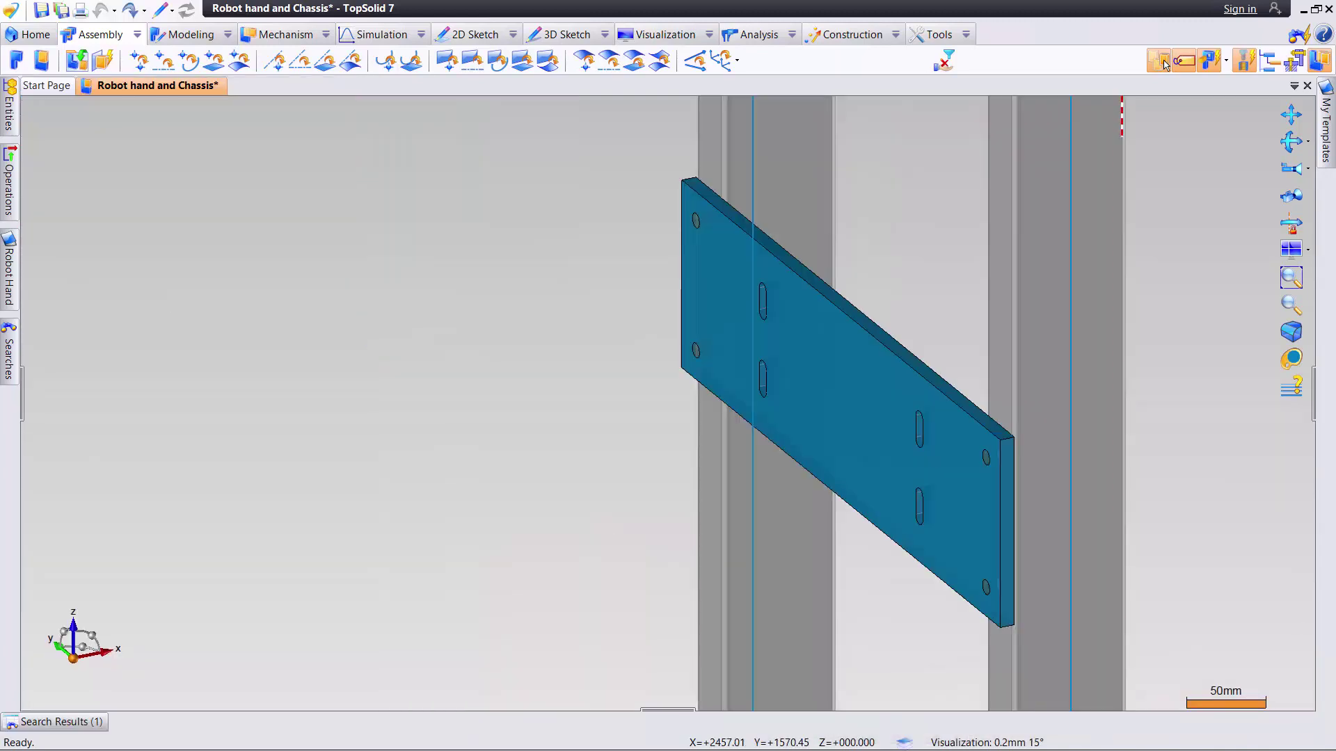
pyautogui.click(12, 339)
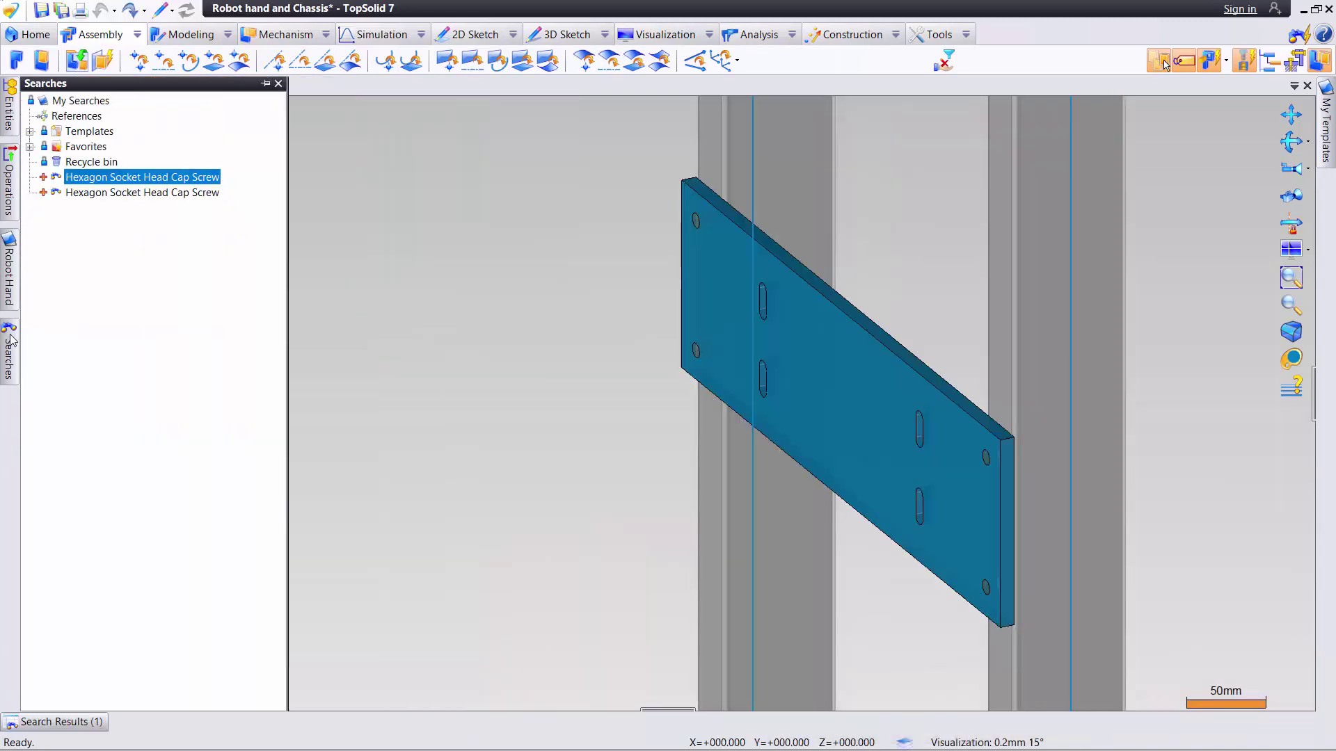
pyautogui.doubleClick(183, 180)
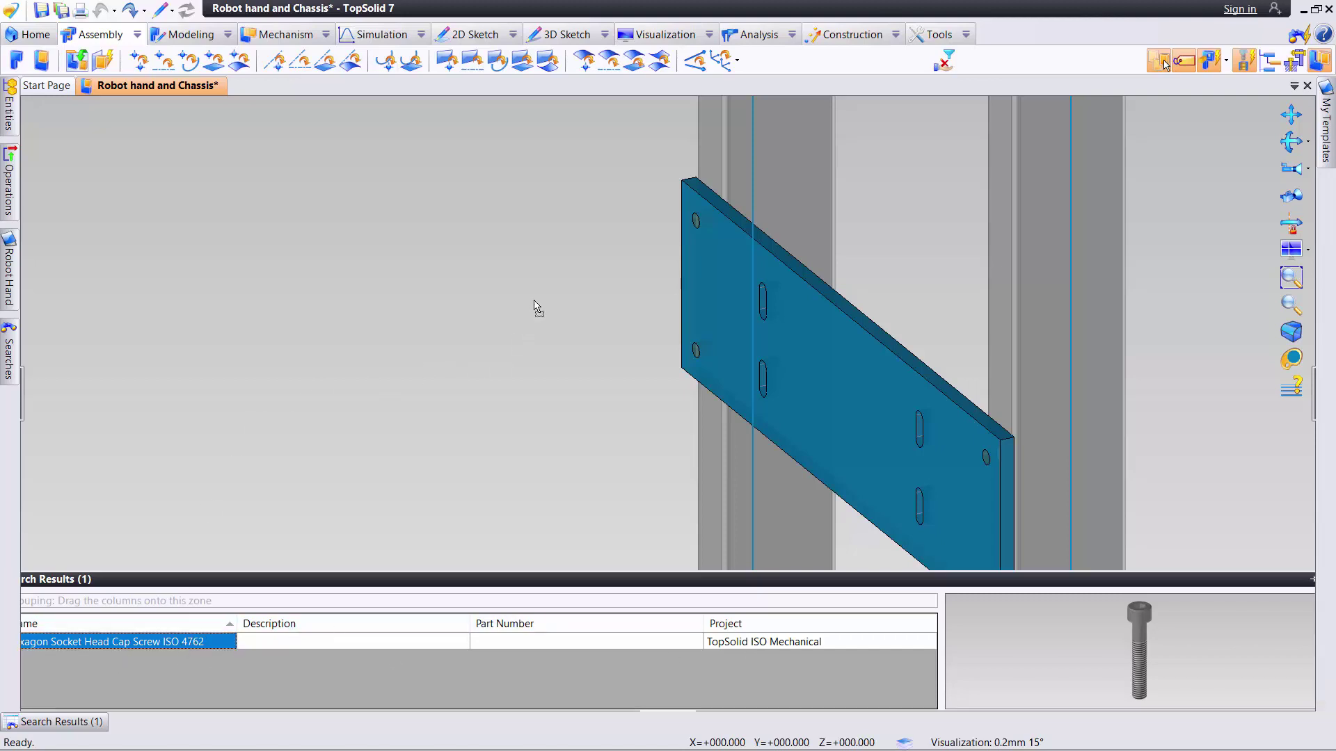
pyautogui.moveTo(537, 306); pyautogui.dragTo(535, 305)
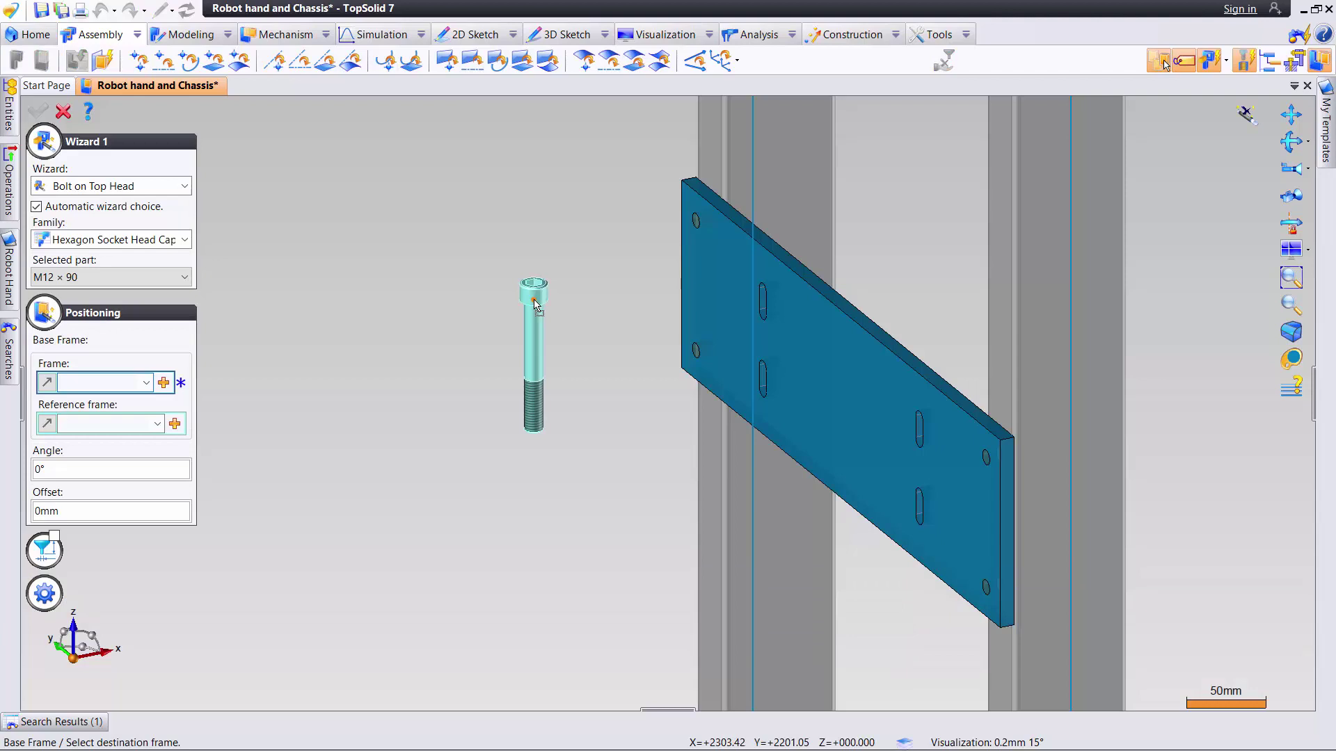